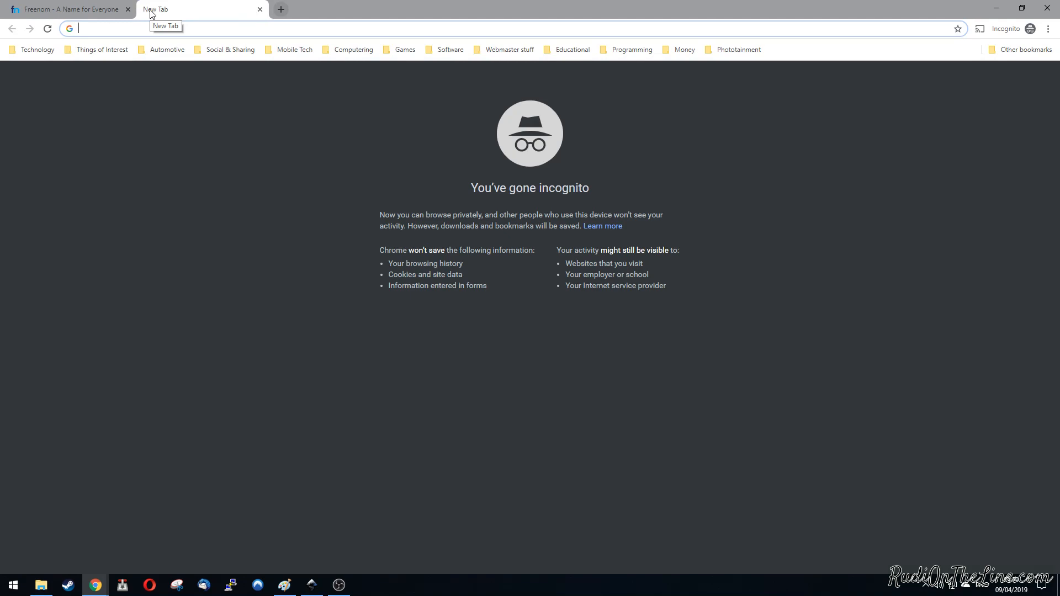
Step: Open the atspace.com website in the new browser tab
type("atspace.com")
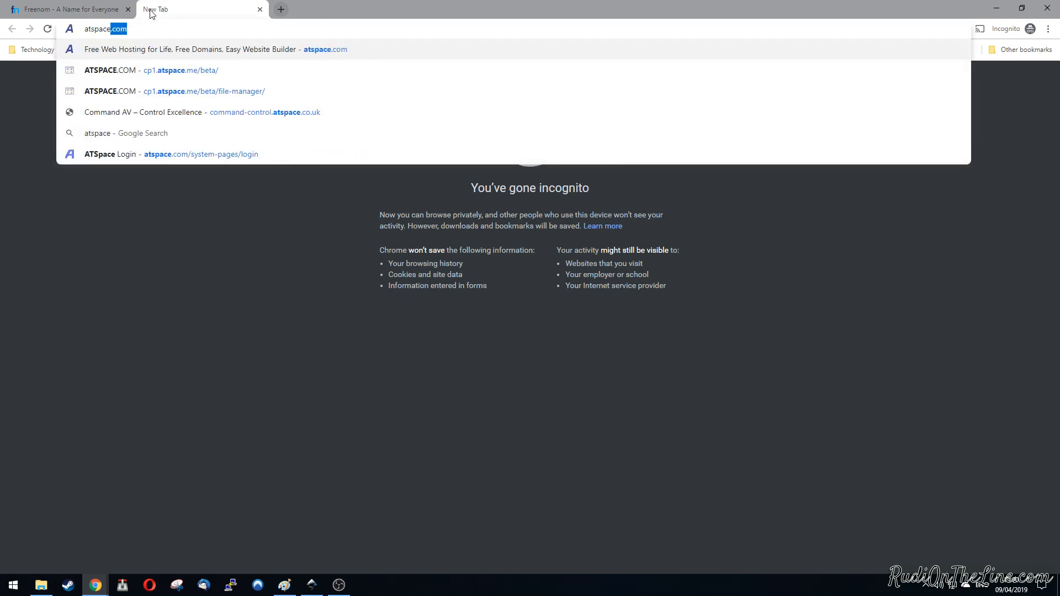
key("Return")
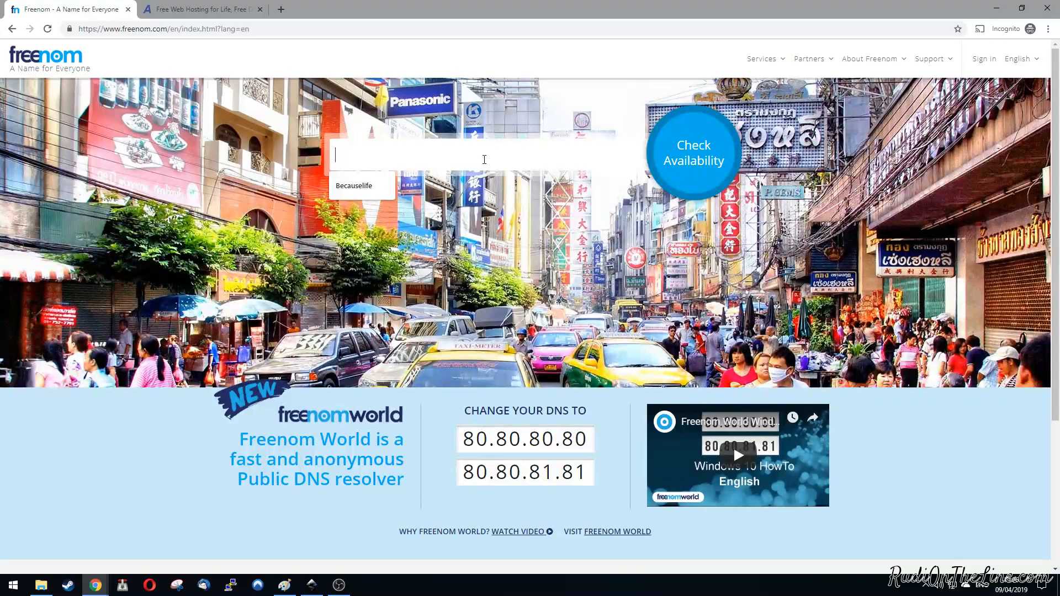
Step: Check the availability of the domain name "rudiontheline" on Freenom and look through the offered extensions
type("rudiontheline")
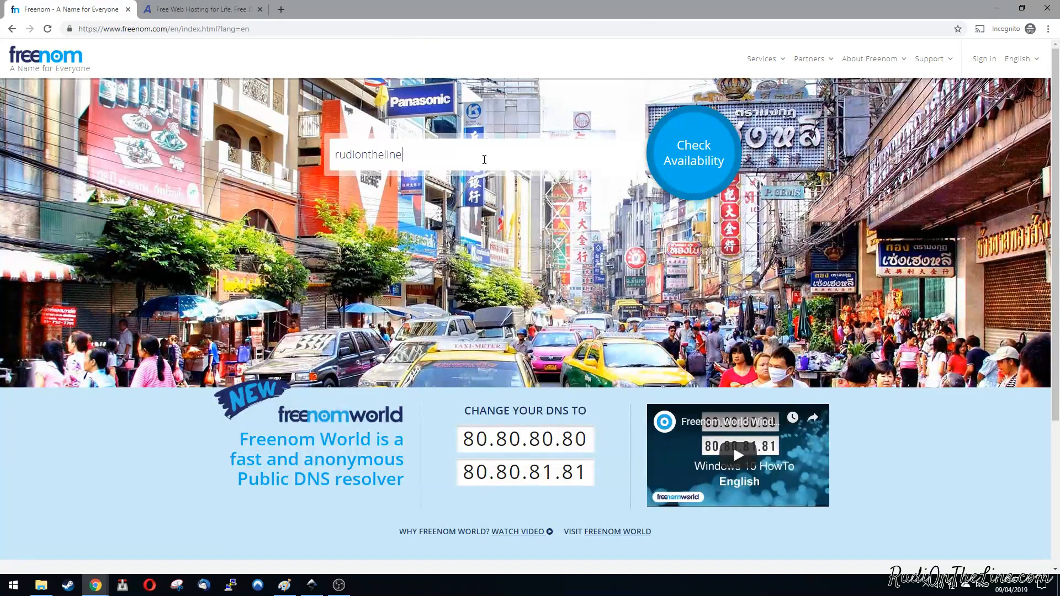
key("Return")
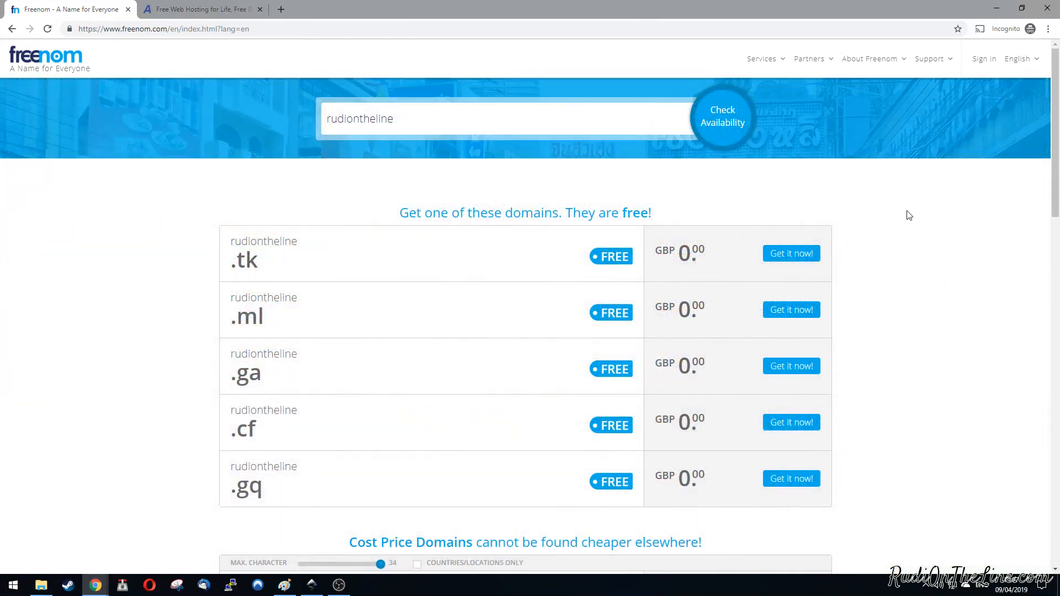
scroll(908, 215, "down", 1)
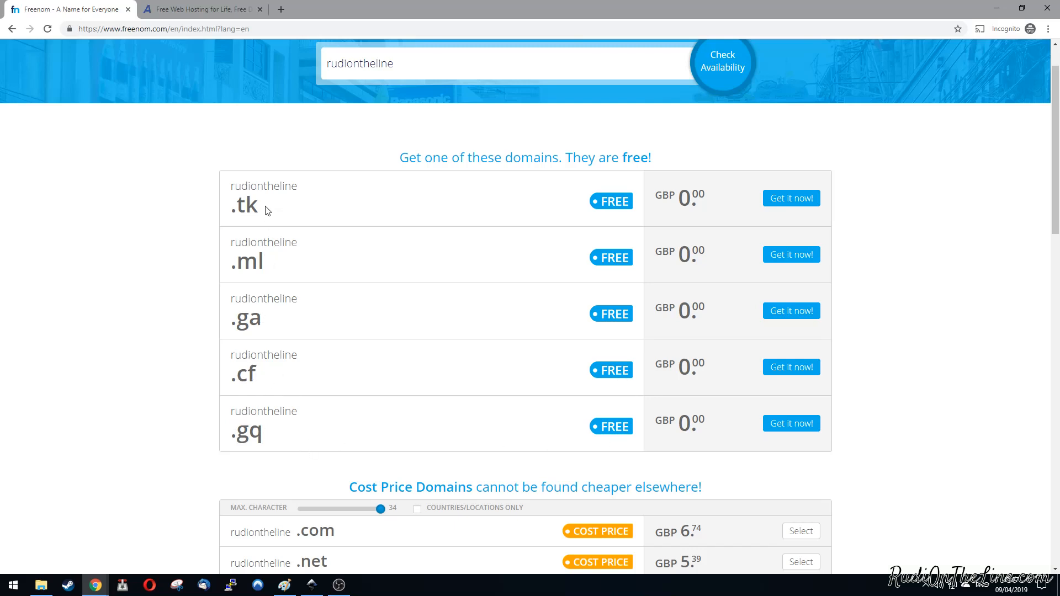
scroll(156, 386, "down", 6)
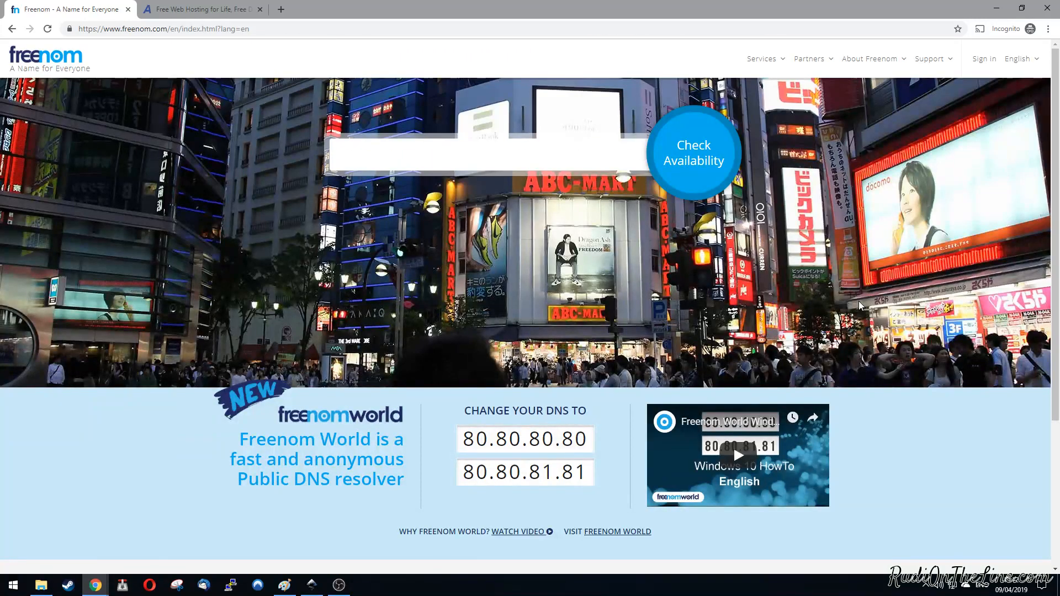
Step: Check the availability of the domain name "startup-advice" on Freenom
left_click(474, 157)
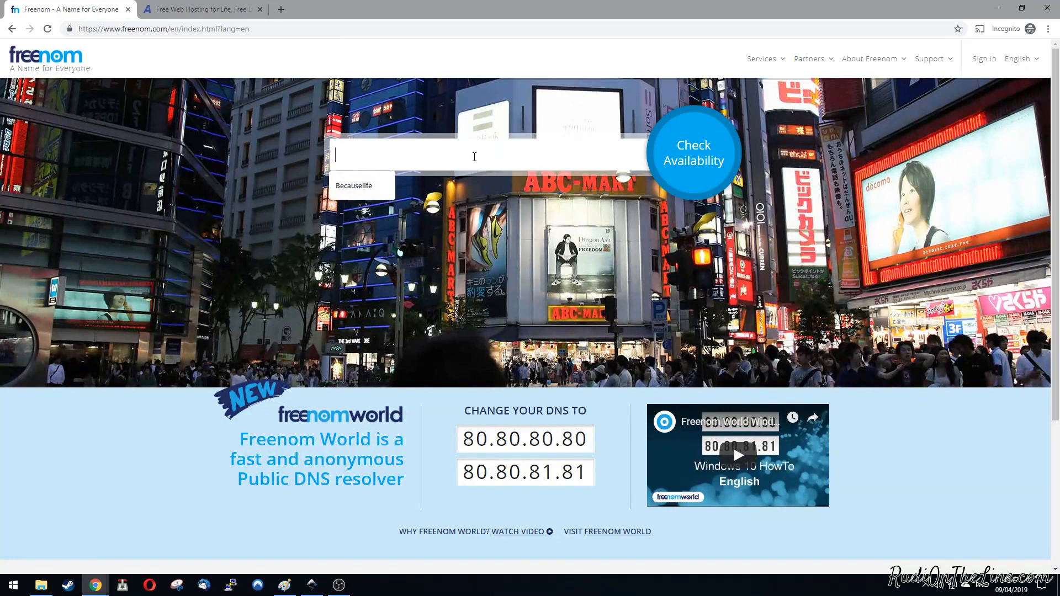
type("startup-a")
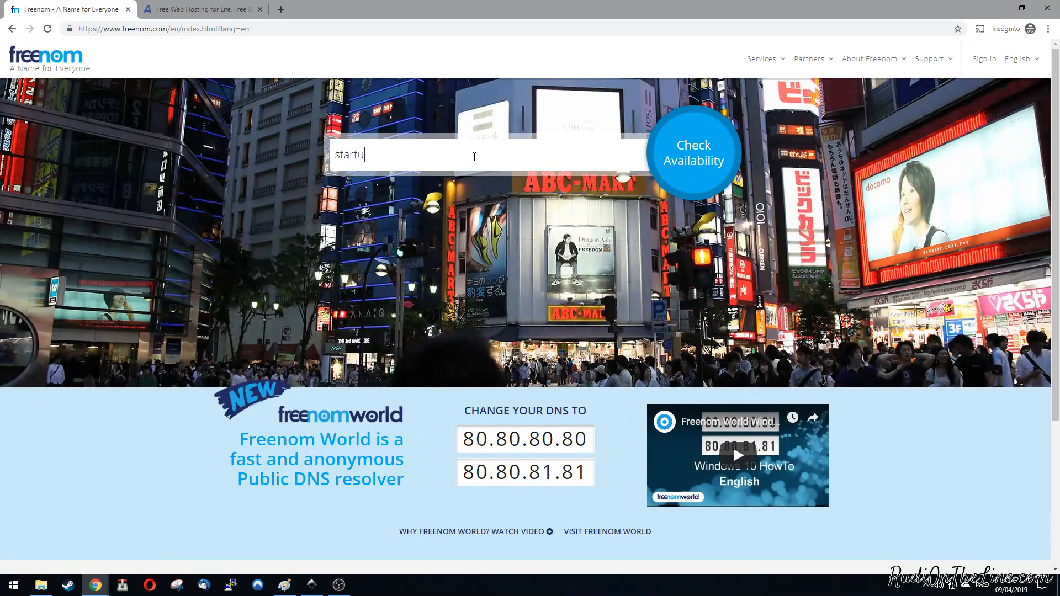
type("dvice")
left_click(694, 161)
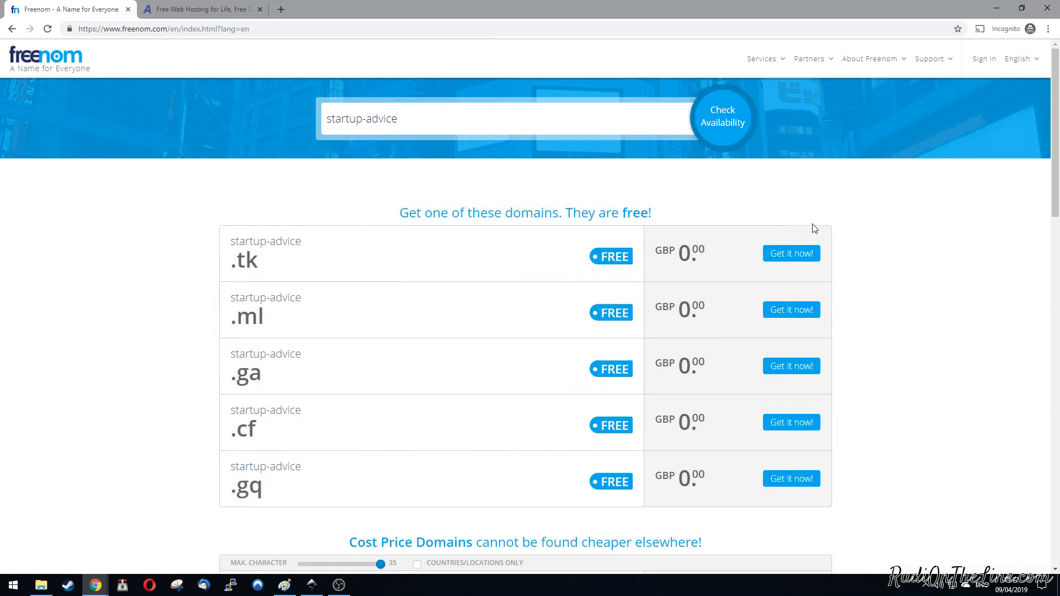
scroll(828, 220, "down", 1)
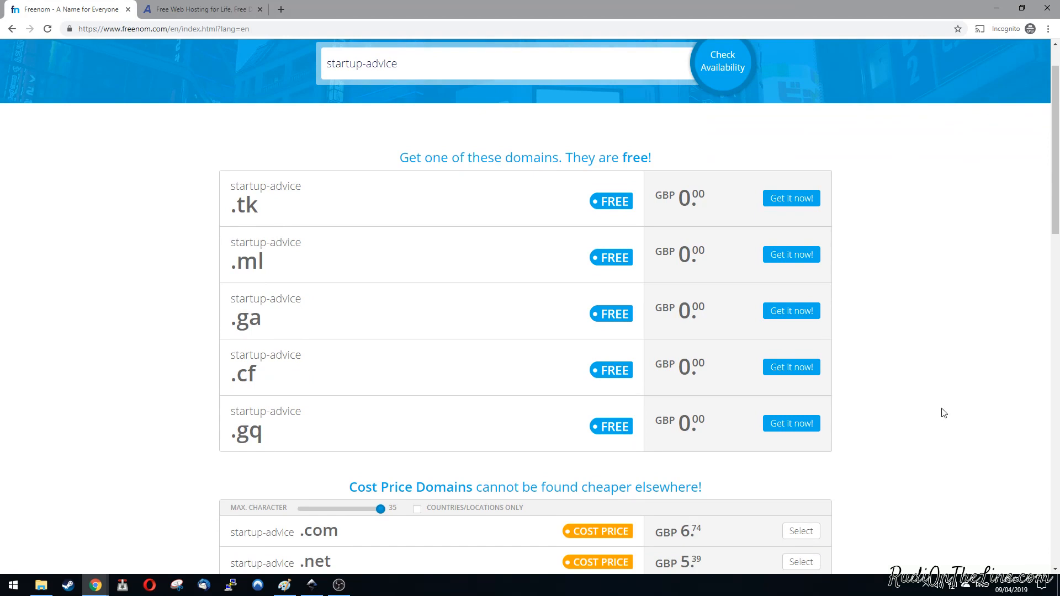
Step: Add the free startup-advice.gq domain to the cart and proceed to checkout
left_click_drag(281, 433, 255, 431)
left_click(253, 434)
left_click(793, 430)
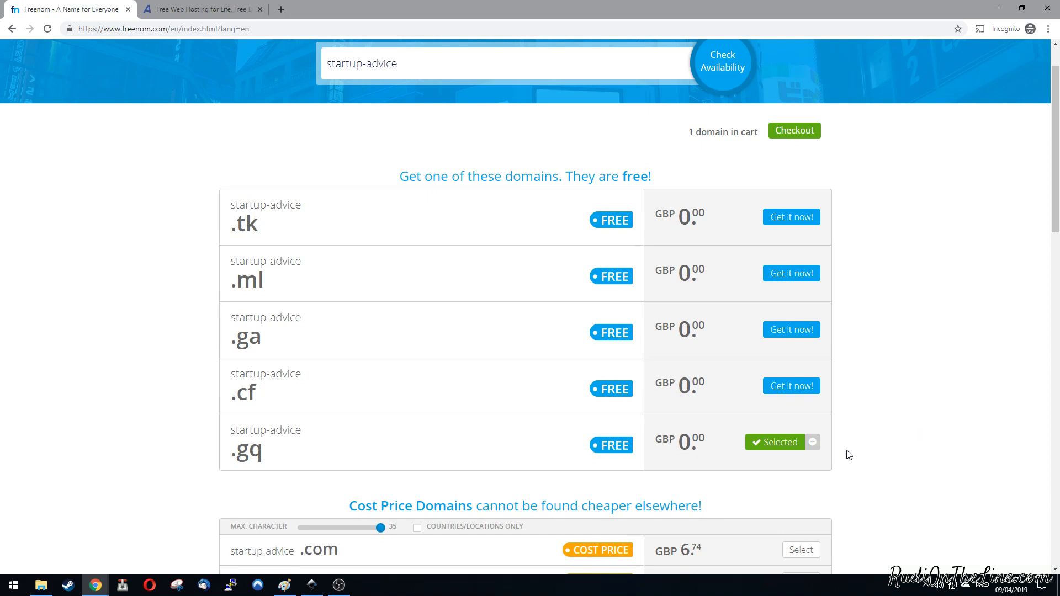
left_click(794, 134)
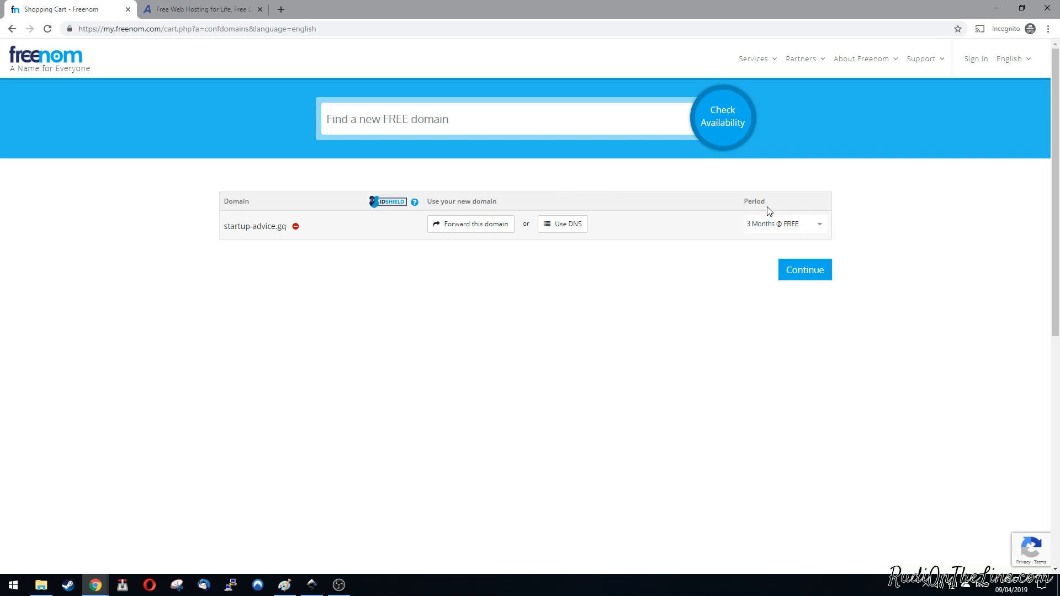
Step: Set the registration period of startup-advice.gq to 12 Months @ FREE and continue to the order review
left_click(821, 225)
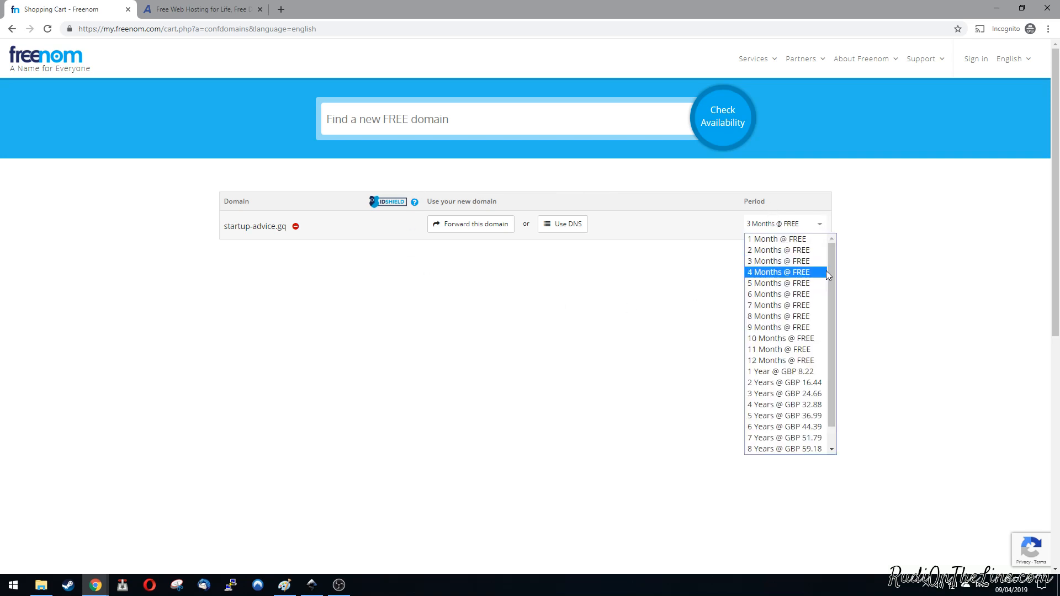
left_click(820, 360)
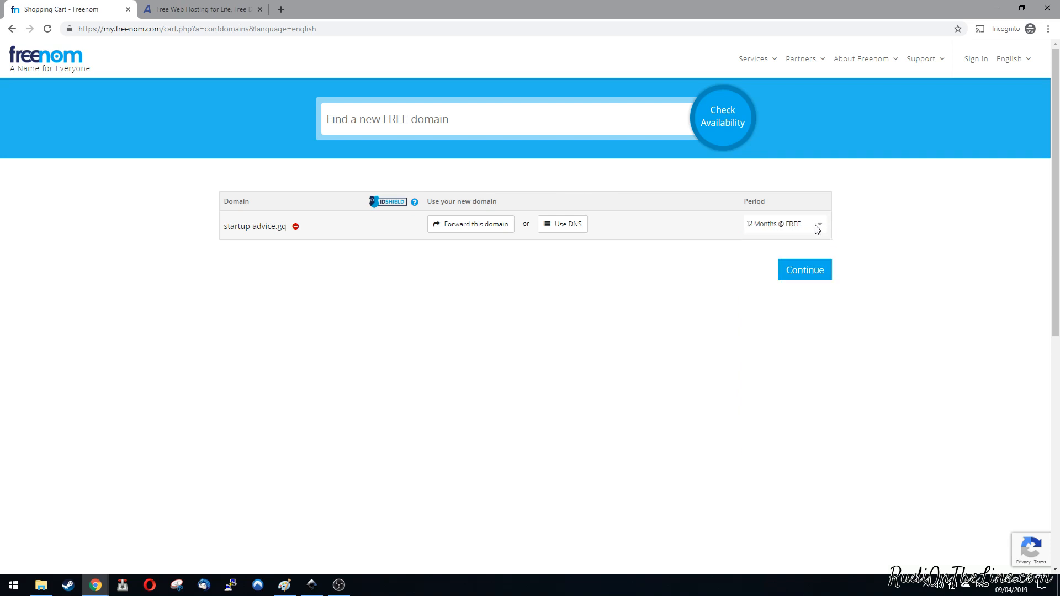
left_click(809, 271)
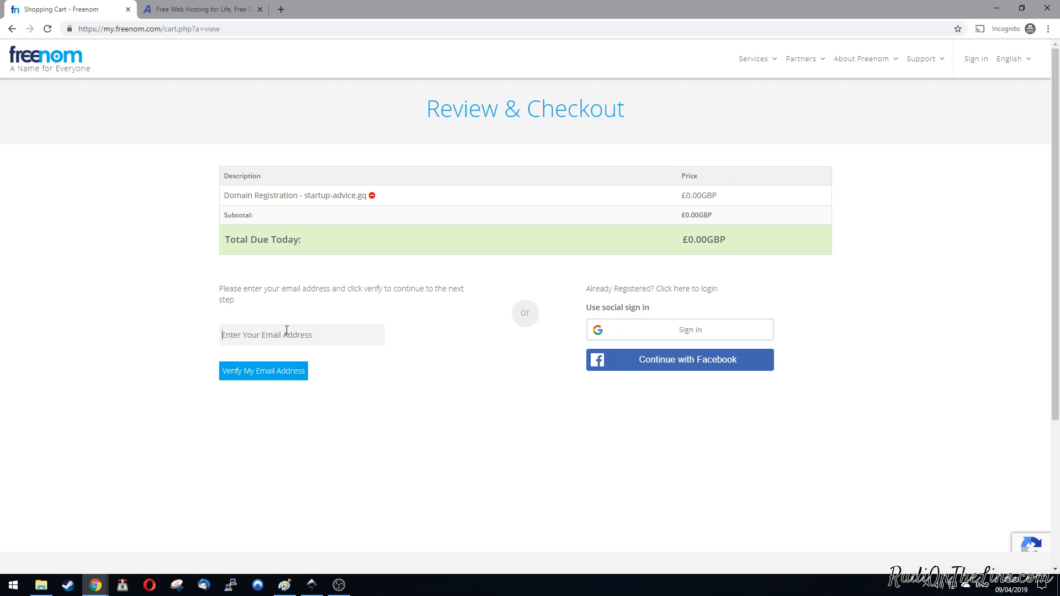
Step: Enter the customer's e-mail address on the Review & Checkout page and submit it for verification
key("Return")
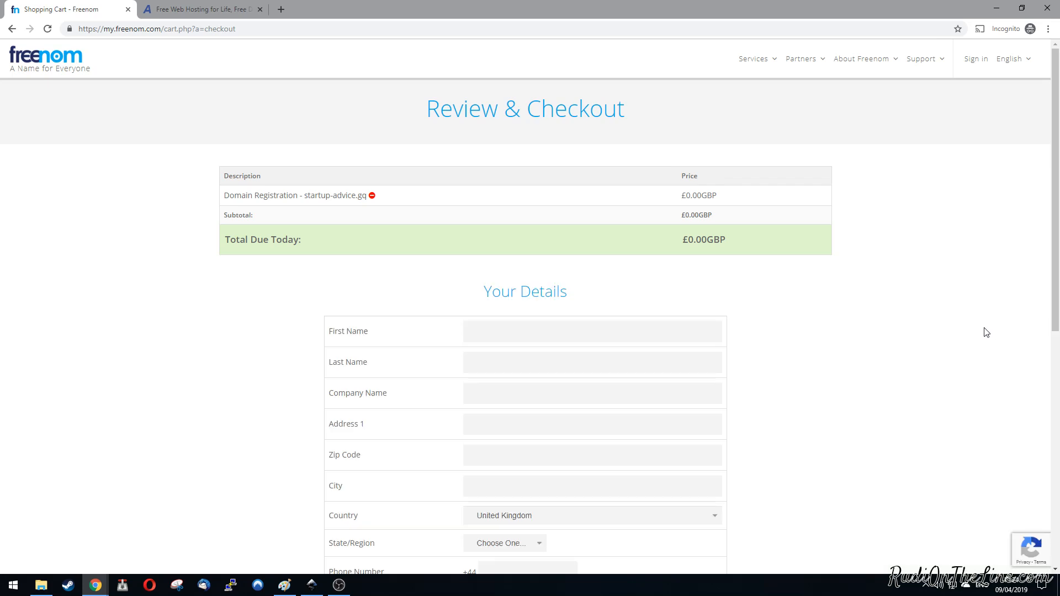
scroll(950, 334, "down", 6)
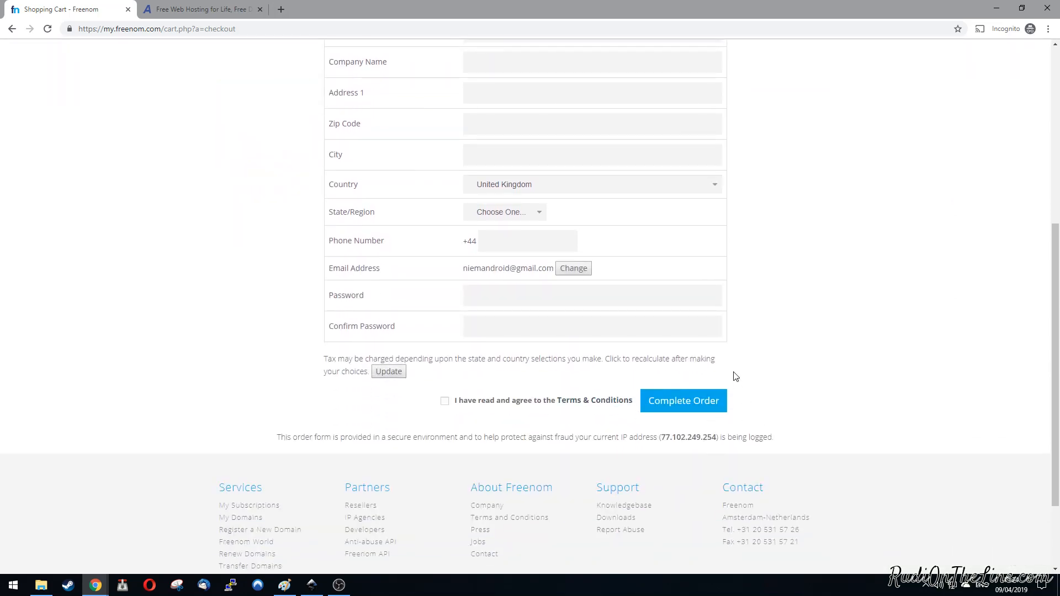
scroll(827, 377, "up", 6)
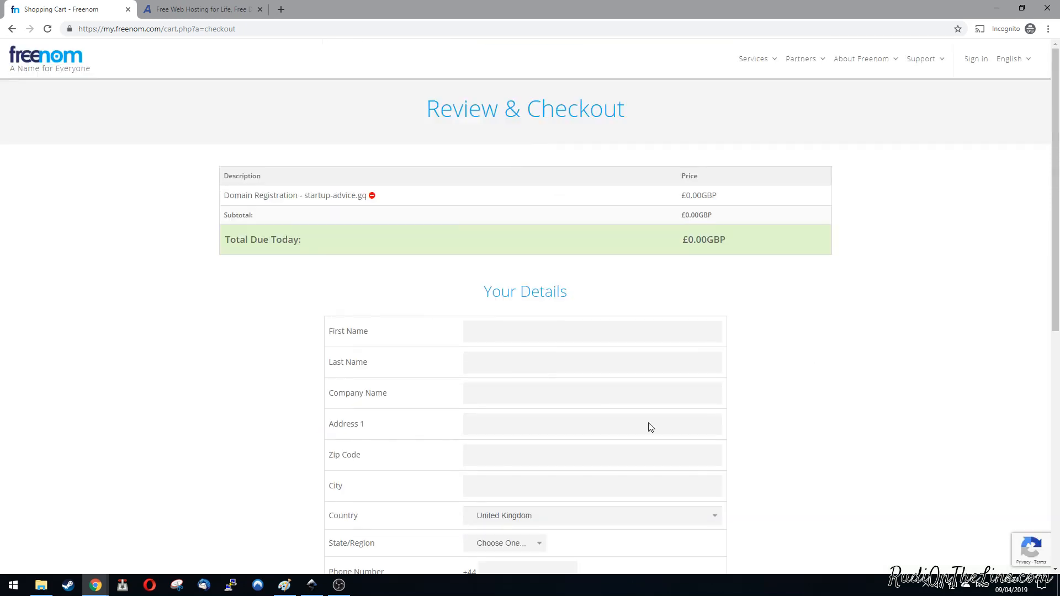
left_click(339, 585)
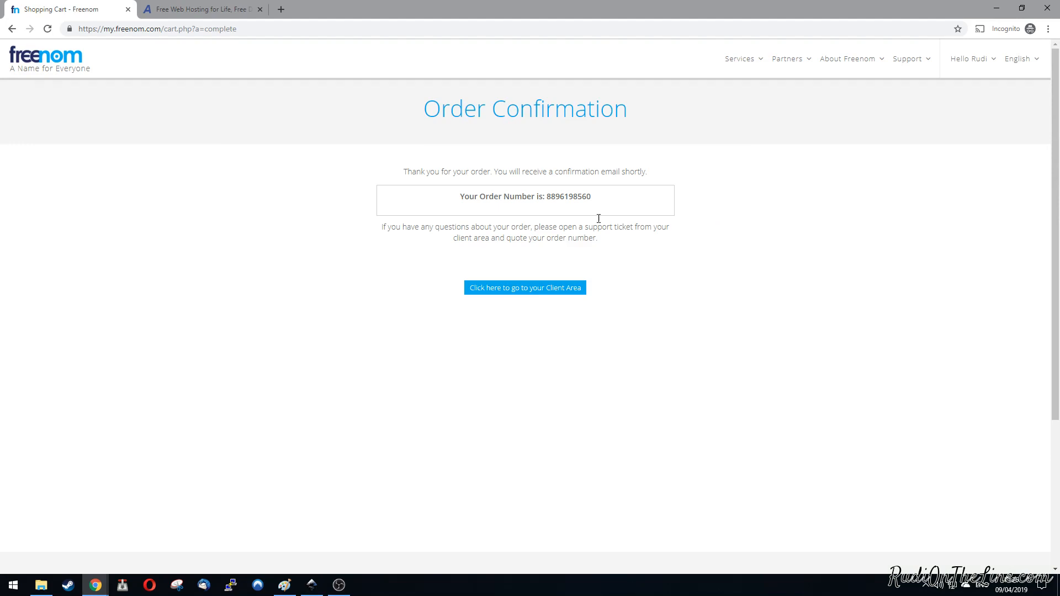
Step: Go from the order confirmation to the Freenom client area and sign in with the account e-mail and password
left_click_drag(595, 199, 459, 198)
left_click(740, 201)
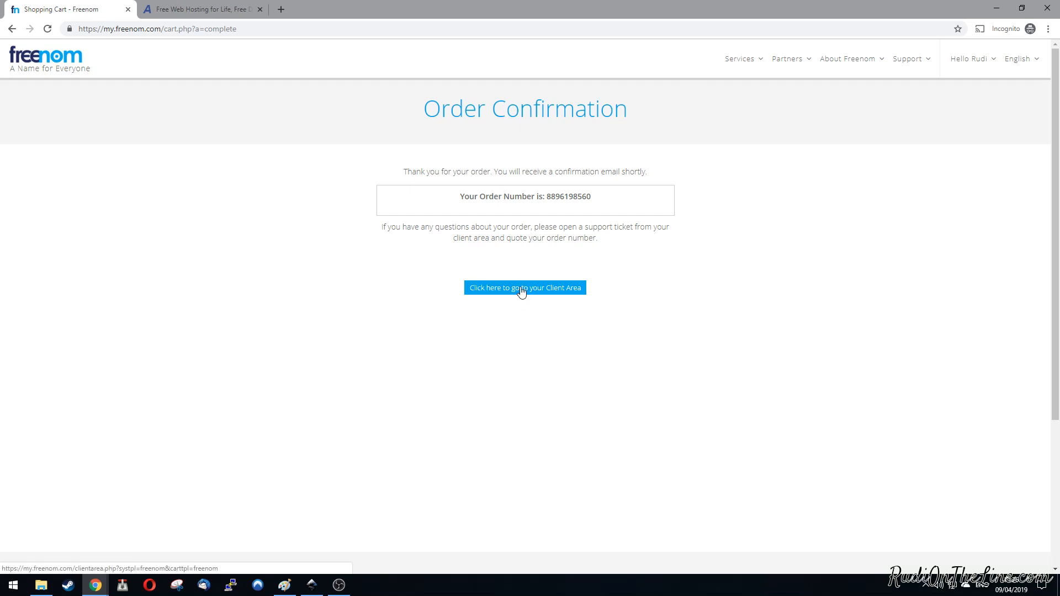
left_click(526, 290)
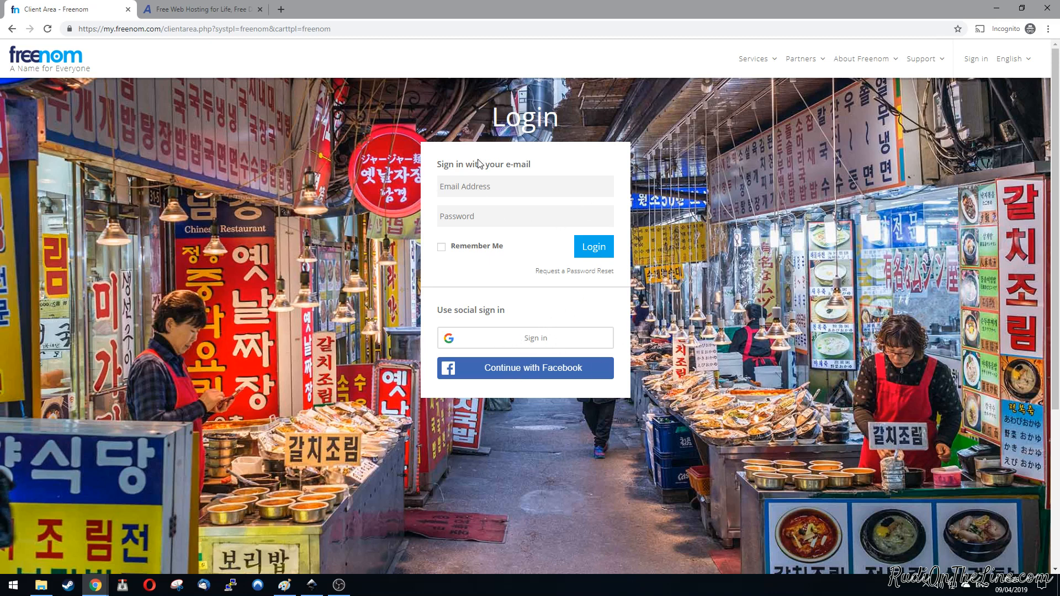
left_click(503, 188)
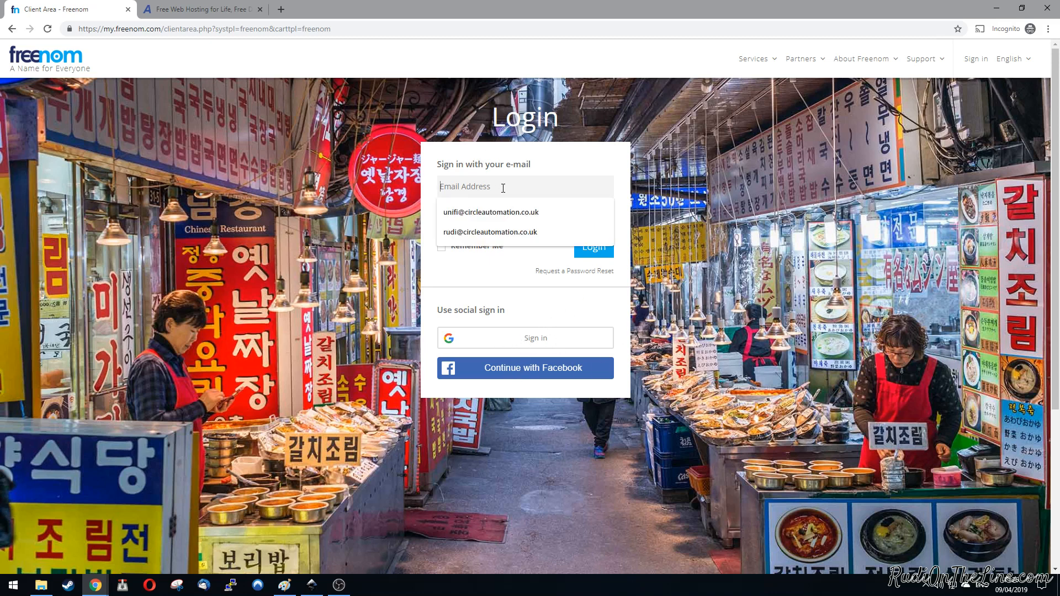
type("automation@")
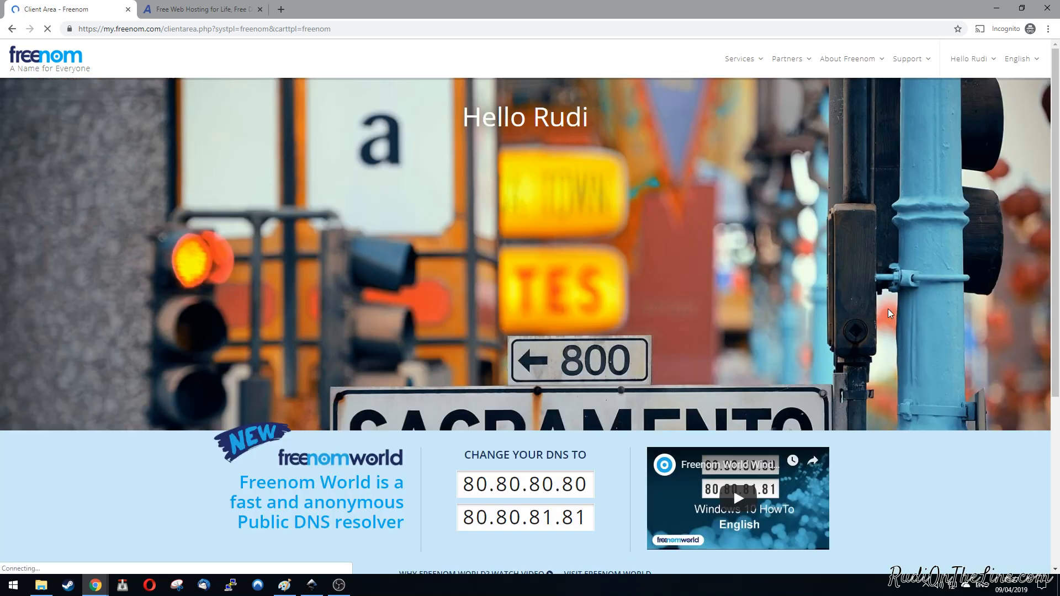
Step: Open the My Domains page of the Freenom account
scroll(888, 310, "down", 2)
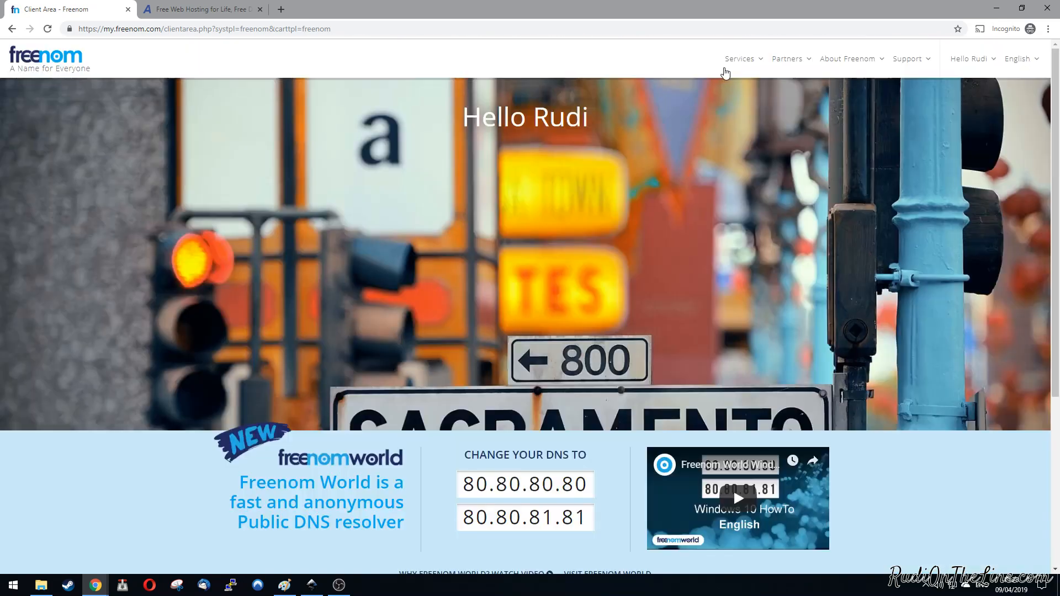
left_click(751, 66)
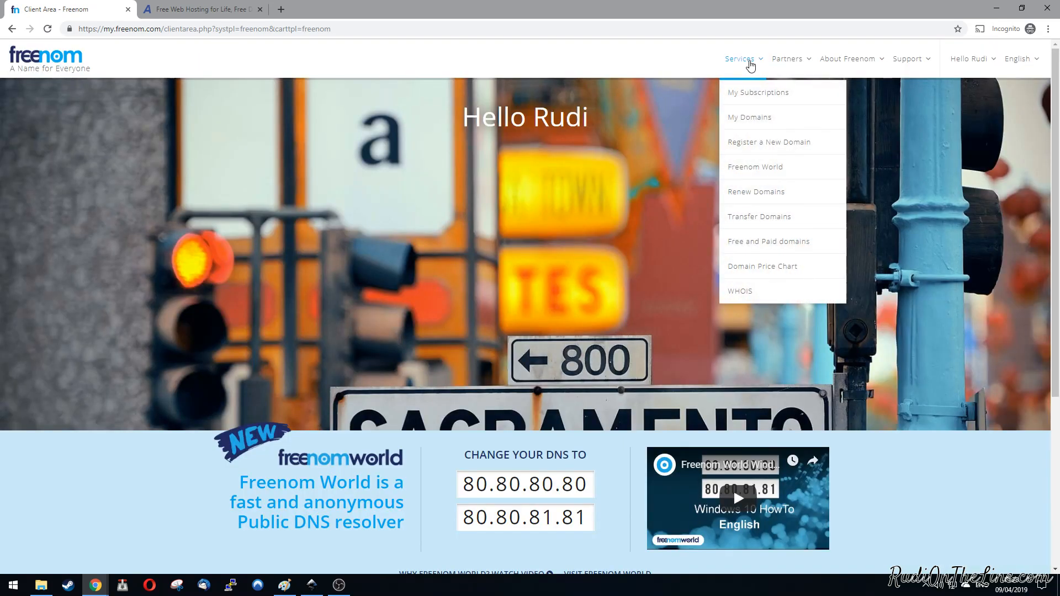
left_click(746, 118)
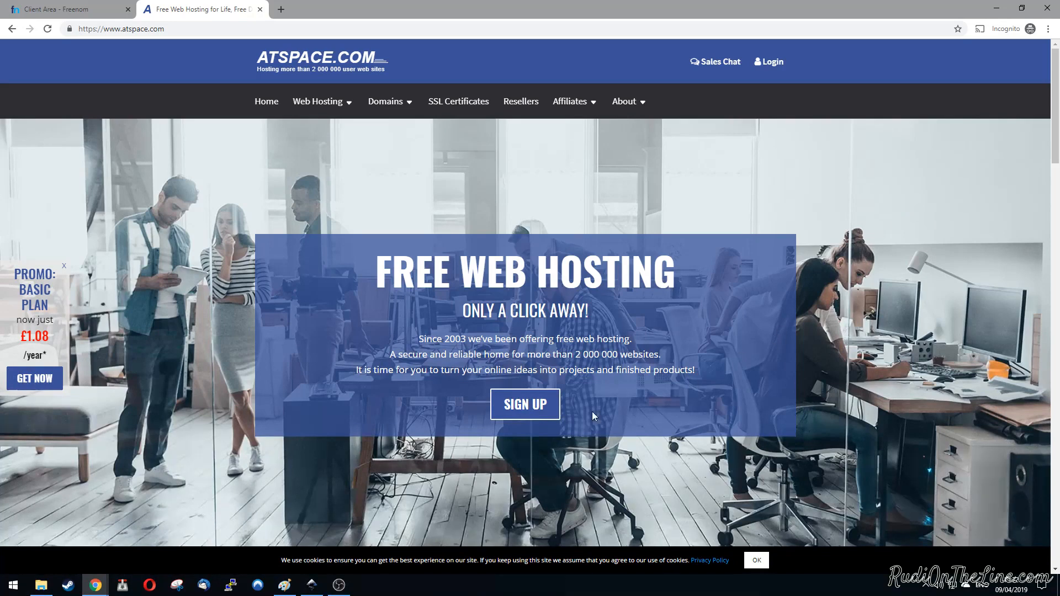
Step: Register for ATSpace free web hosting with the customer's full name, e-mail address and account password
left_click(527, 409)
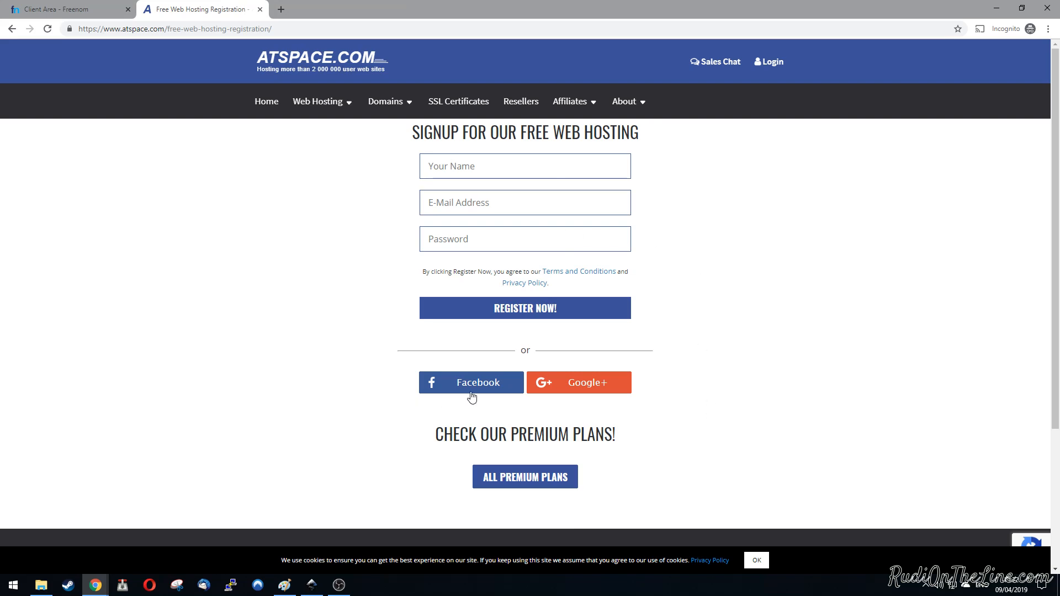
left_click(487, 165)
key("Tab")
type("ni")
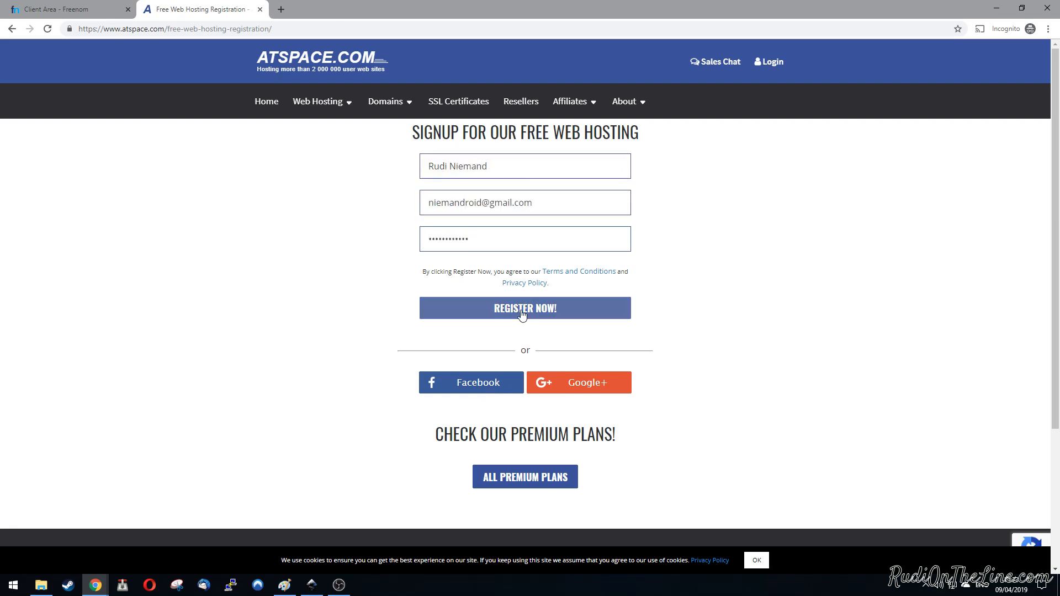
left_click(522, 313)
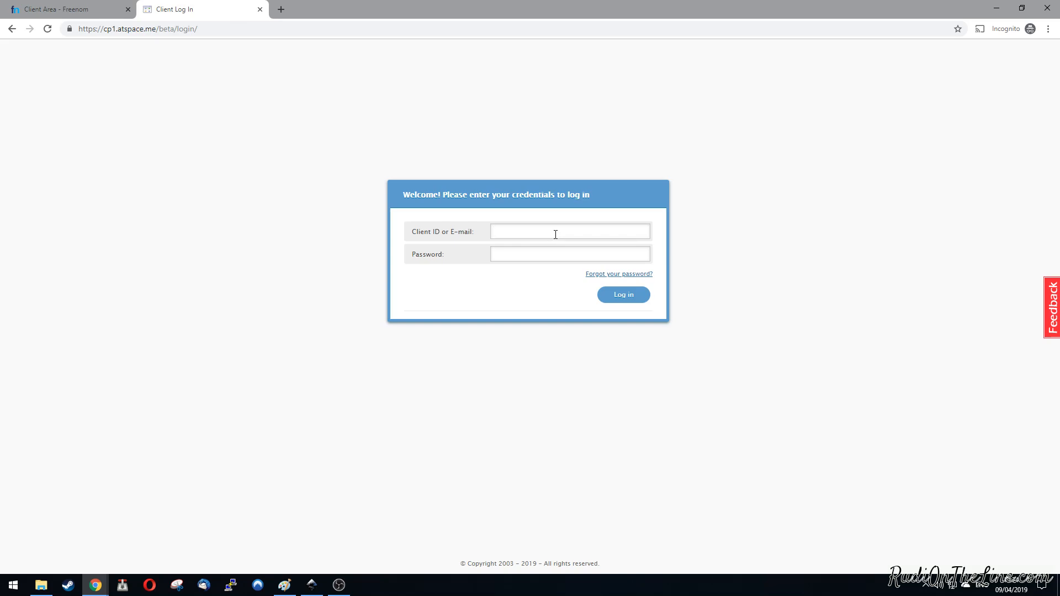
Step: Log in to the ATSpace control panel with the account e-mail and password
key("Return")
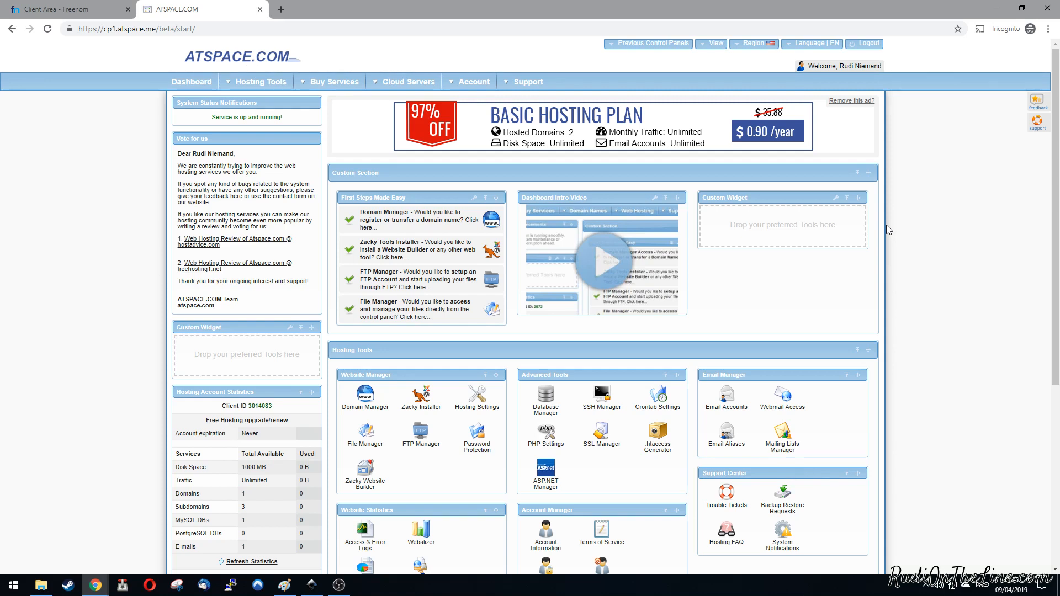
Step: Examine the allowances for domains, subdomains, MySQL databases and e-mails in the Hosting Account Statistics
scroll(983, 338, "down", 2)
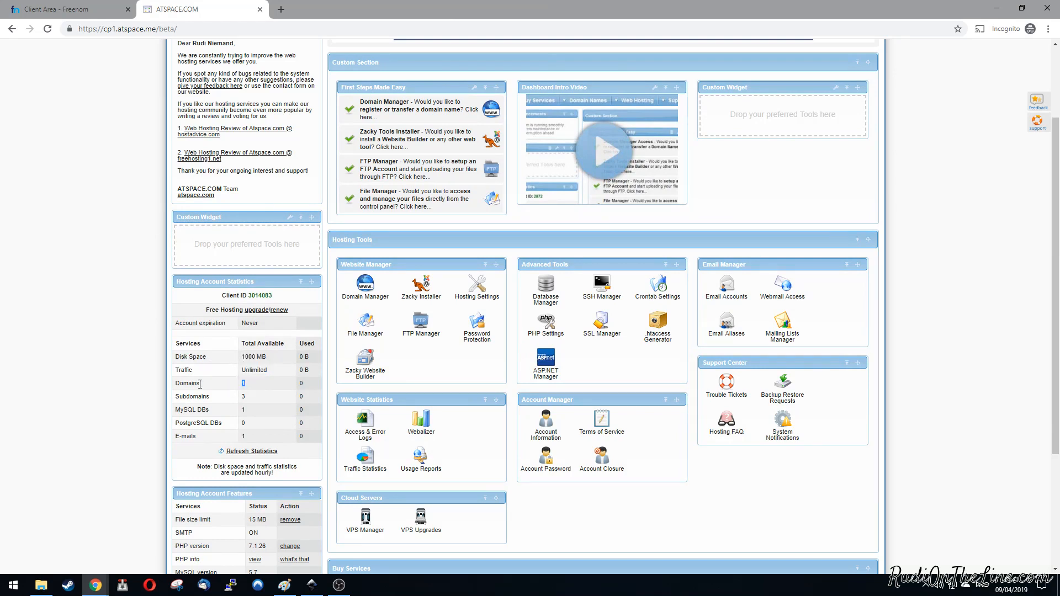
left_click_drag(253, 387, 217, 388)
left_click_drag(248, 398, 178, 397)
left_click_drag(252, 410, 153, 409)
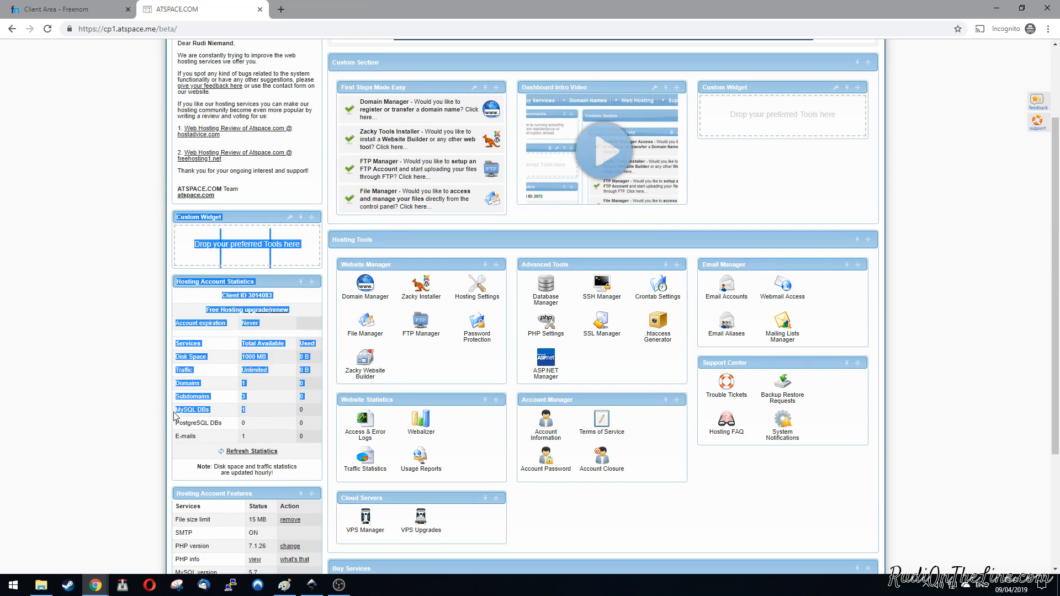
left_click(159, 412)
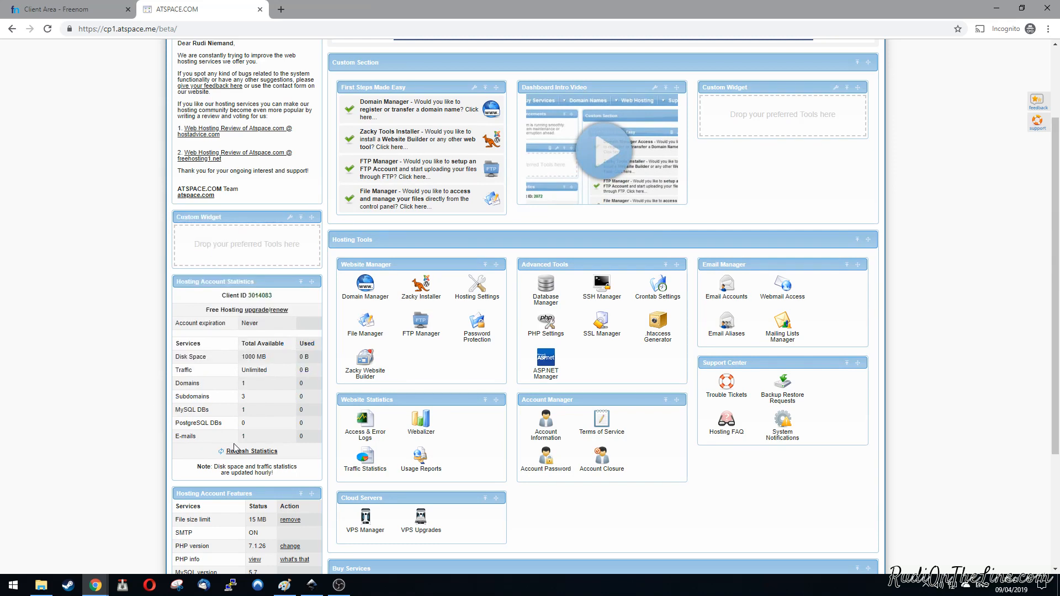
left_click_drag(252, 438, 176, 440)
left_click(131, 428)
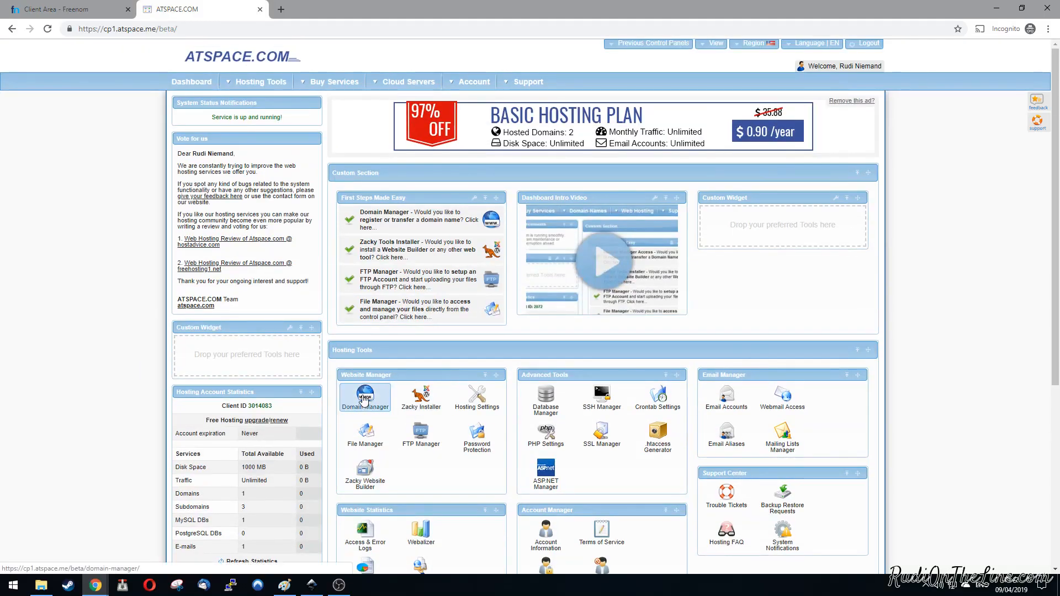
Step: Open the Domain Manager's form for hosting an existing domain
left_click(364, 401)
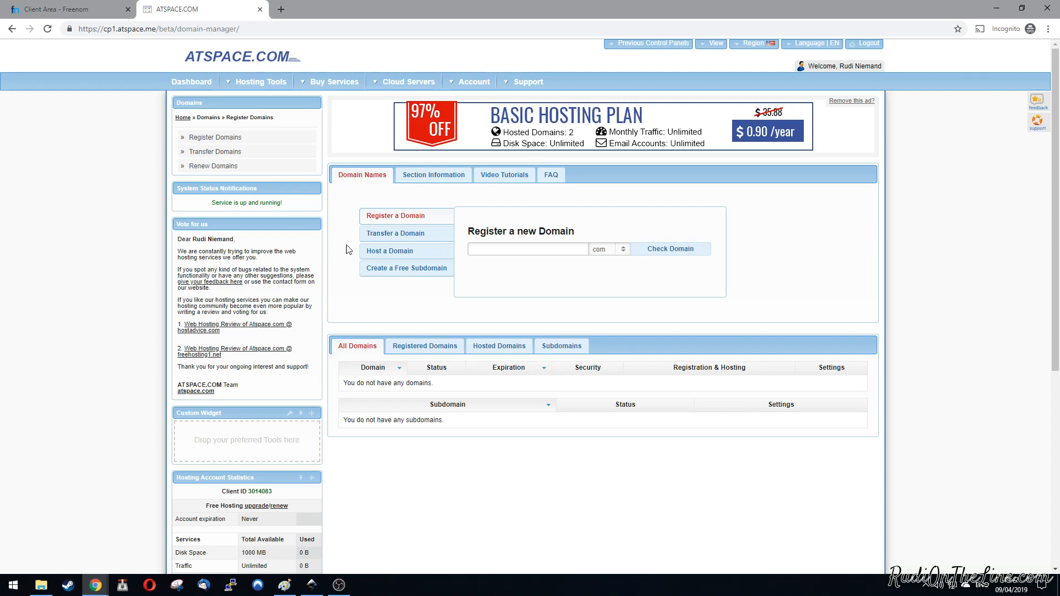
left_click(381, 254)
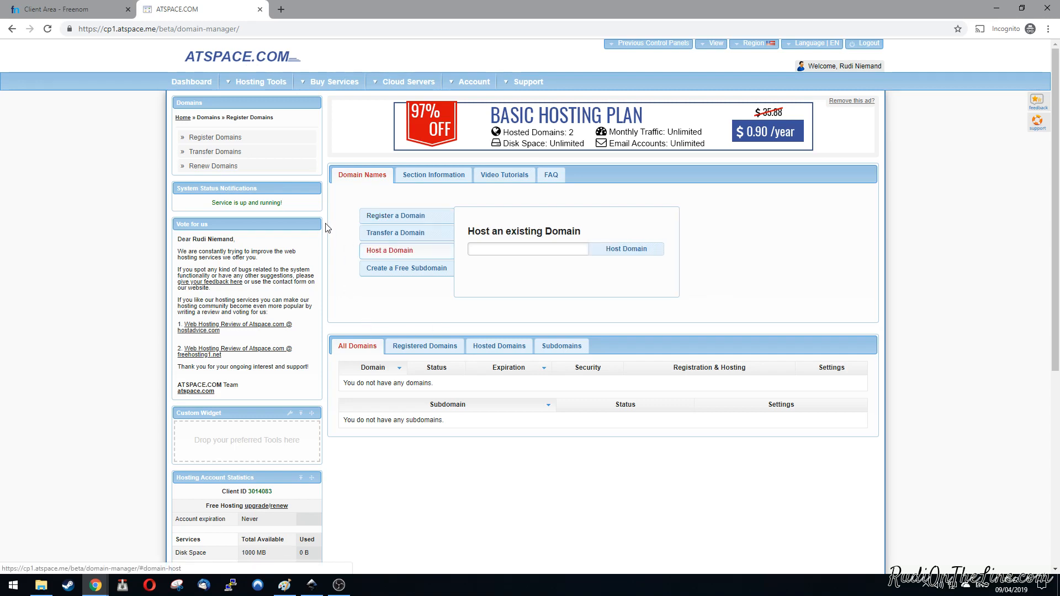
Step: Look through the domain extensions offered for transferring a domain
left_click(387, 235)
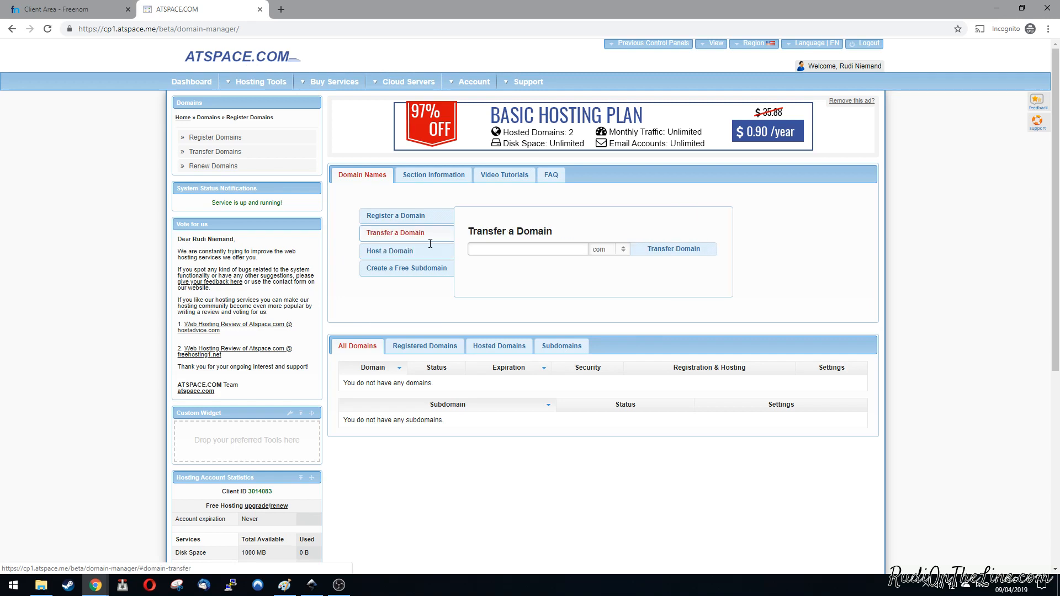
left_click(622, 250)
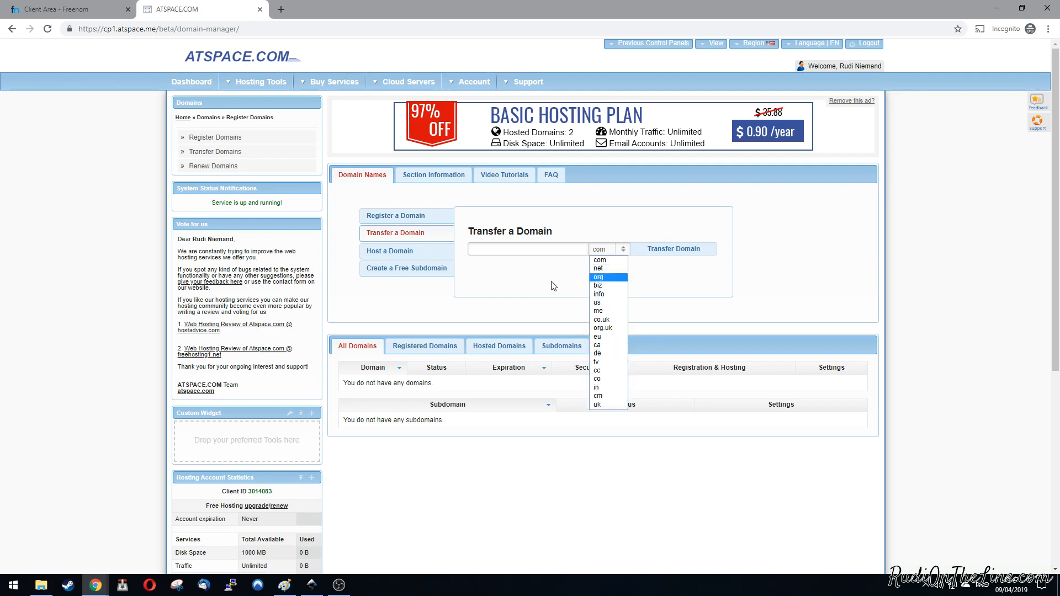
left_click(536, 279)
Step: Host the existing domain startup-advice.gq on the ATSpace account
left_click(389, 253)
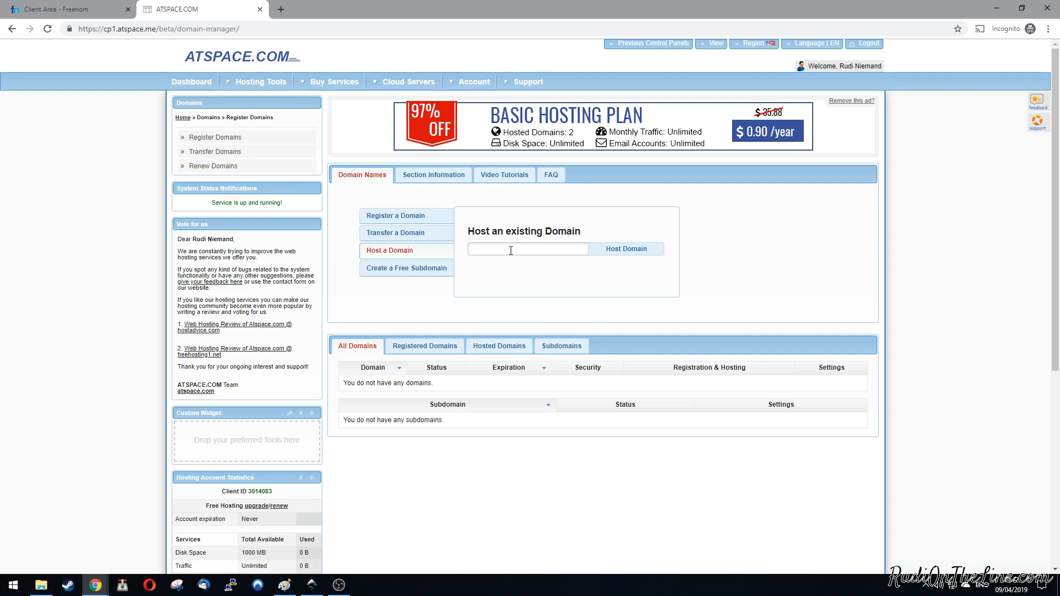
type("startup-advice.gq")
left_click(635, 249)
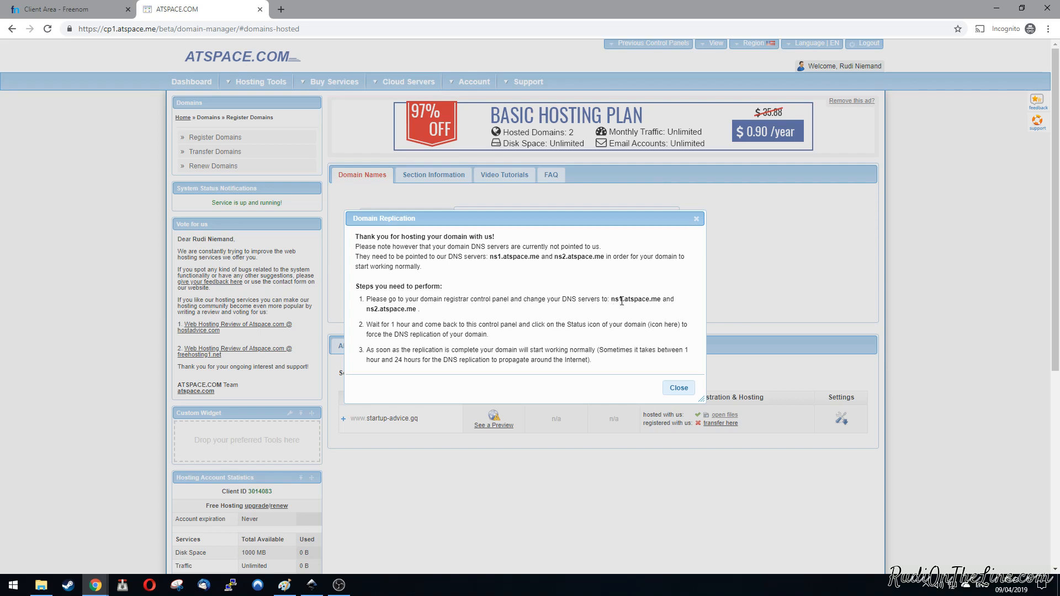
Step: Review the required DNS servers and the waiting instructions in the Domain Replication notice
left_click_drag(612, 299, 657, 303)
left_click_drag(367, 325, 439, 325)
left_click(469, 313)
Step: Switch to Freenom, open the nameserver settings of startup-advice.gq and choose custom nameservers
left_click(69, 10)
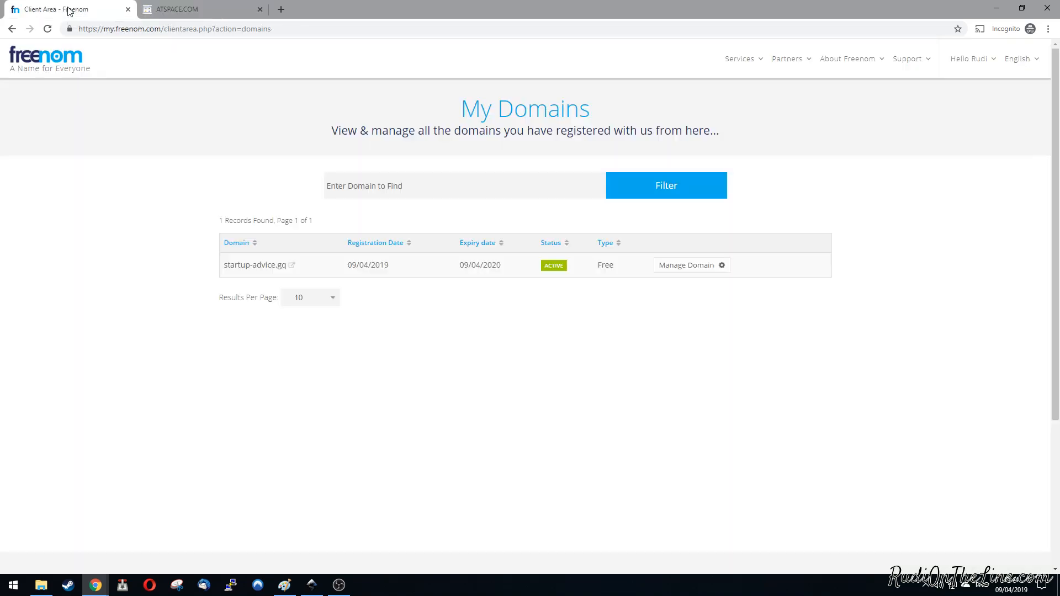
left_click(706, 271)
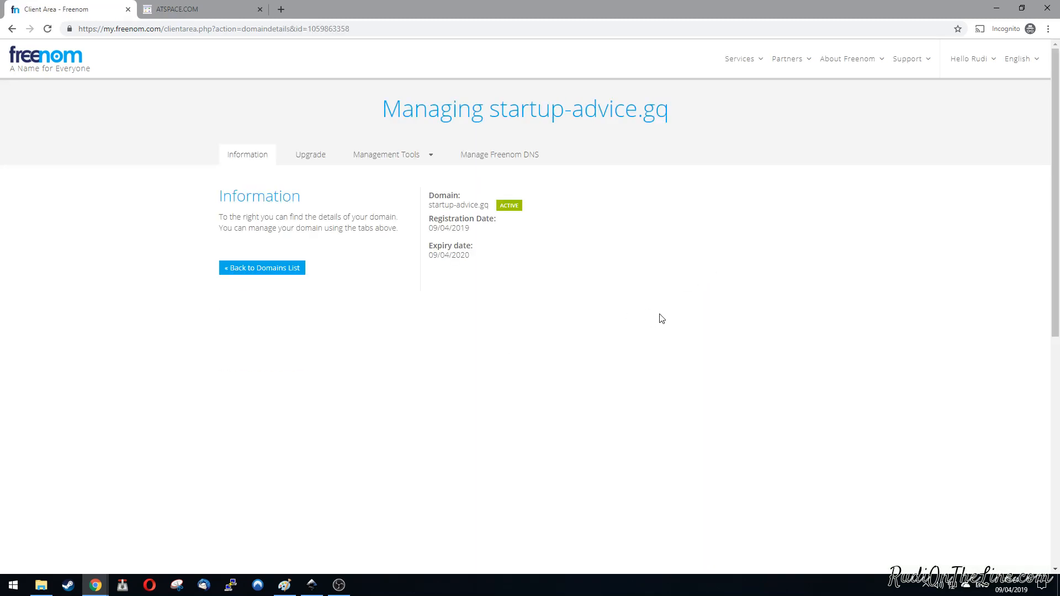
left_click(430, 159)
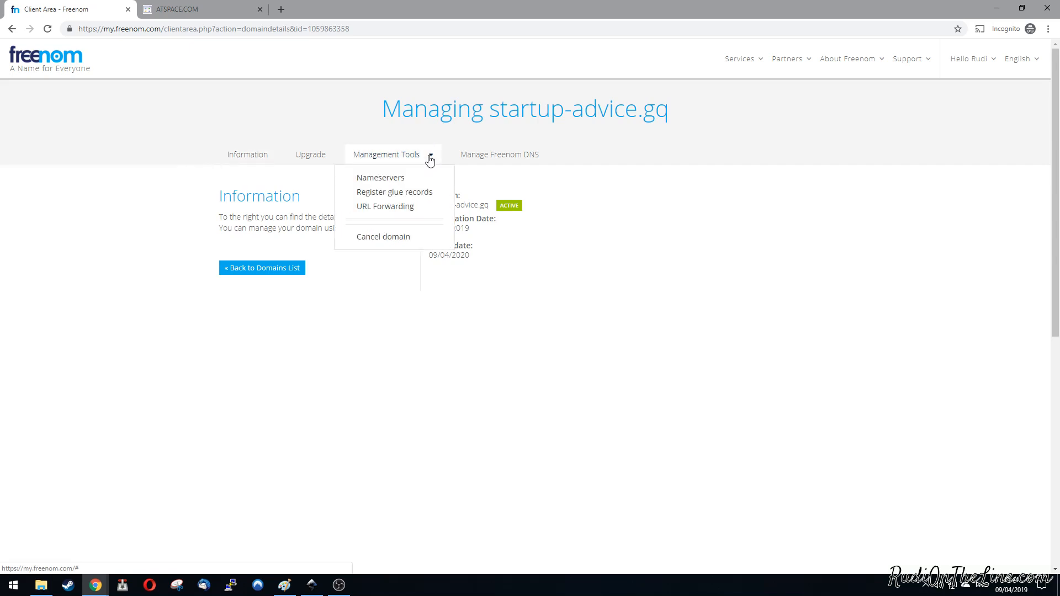
left_click(376, 182)
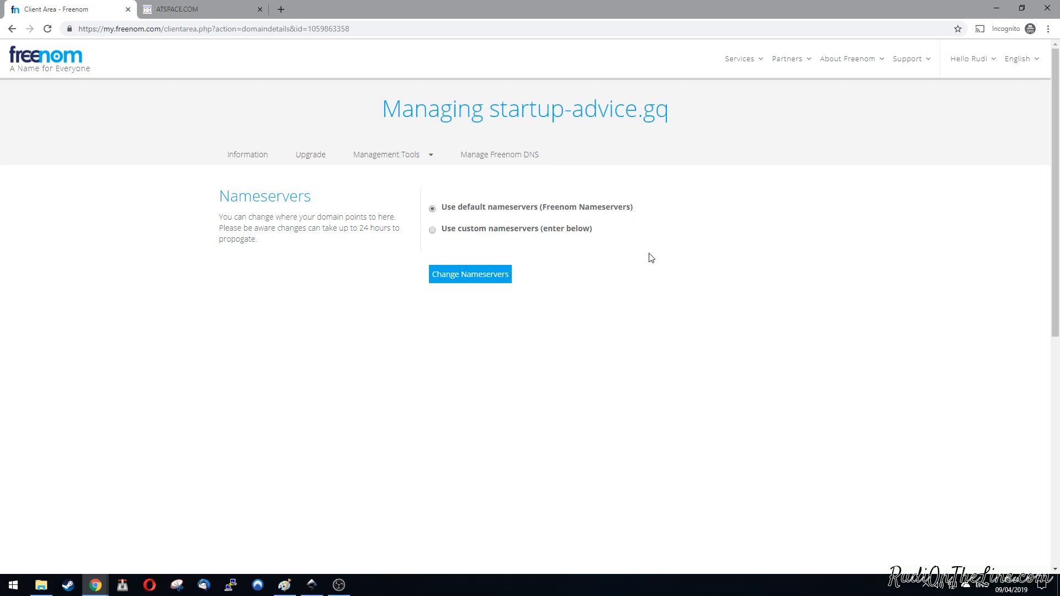
left_click(433, 231)
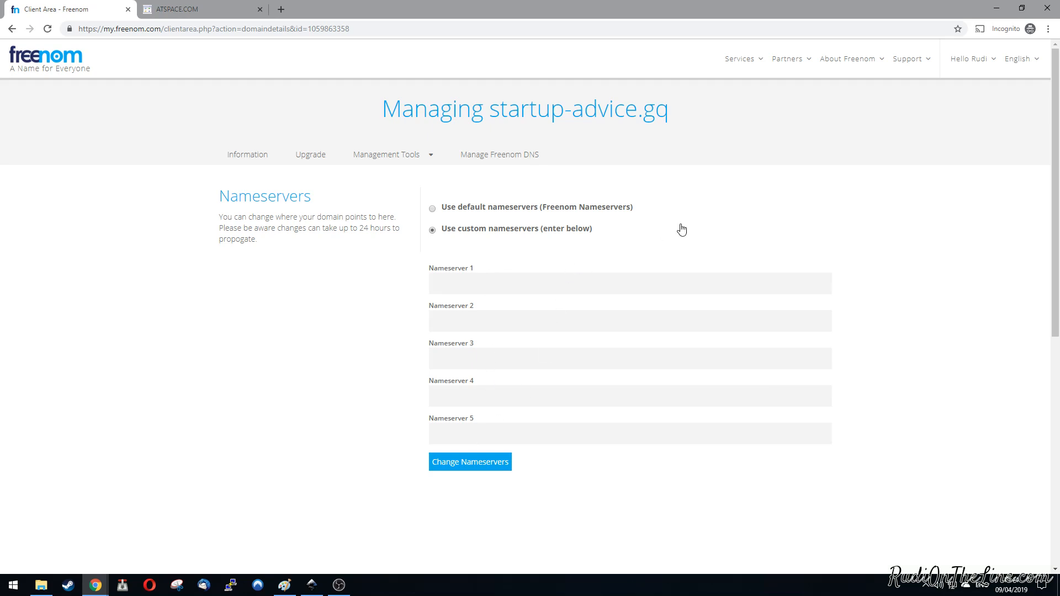
Step: Set the custom nameservers of startup-advice.gq to ns1.atspace.me and ns2.atspace.me and save the change
left_click(210, 9)
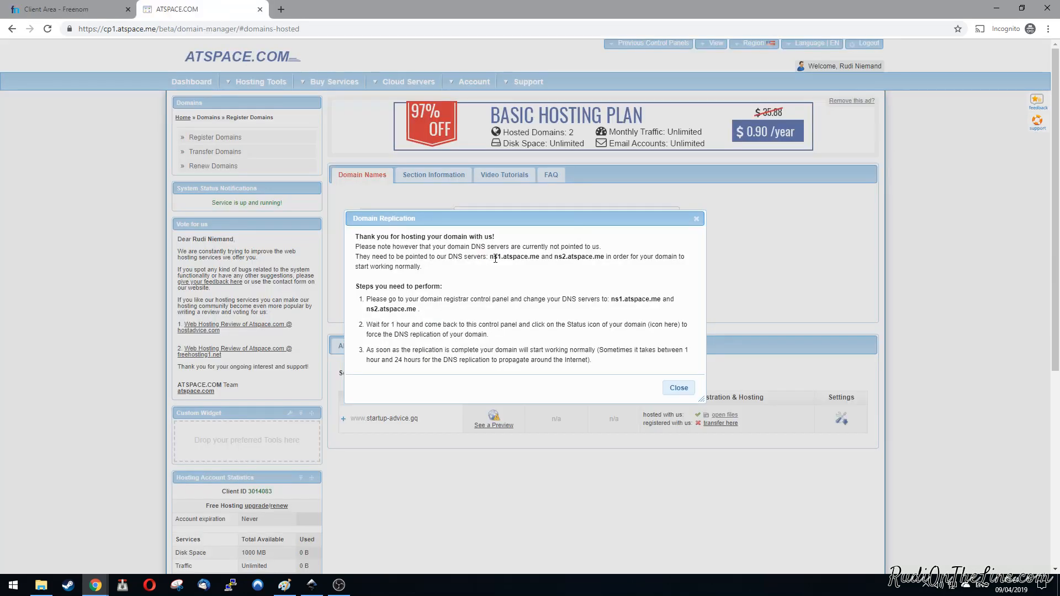
left_click(65, 9)
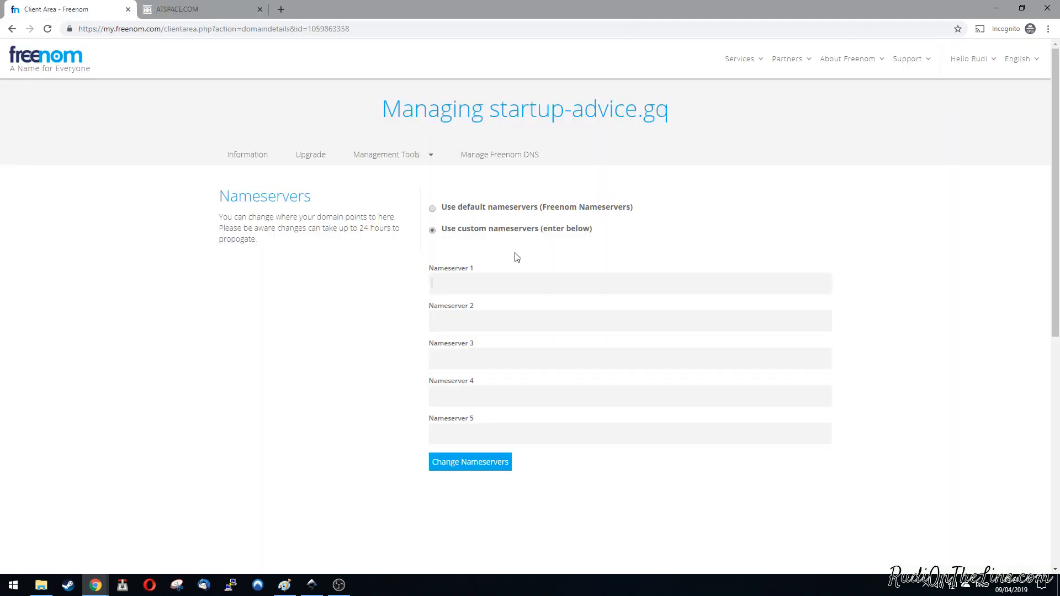
type("ns1.atspace.me")
key("Tab")
type("ns2.atspace.me")
left_click(464, 467)
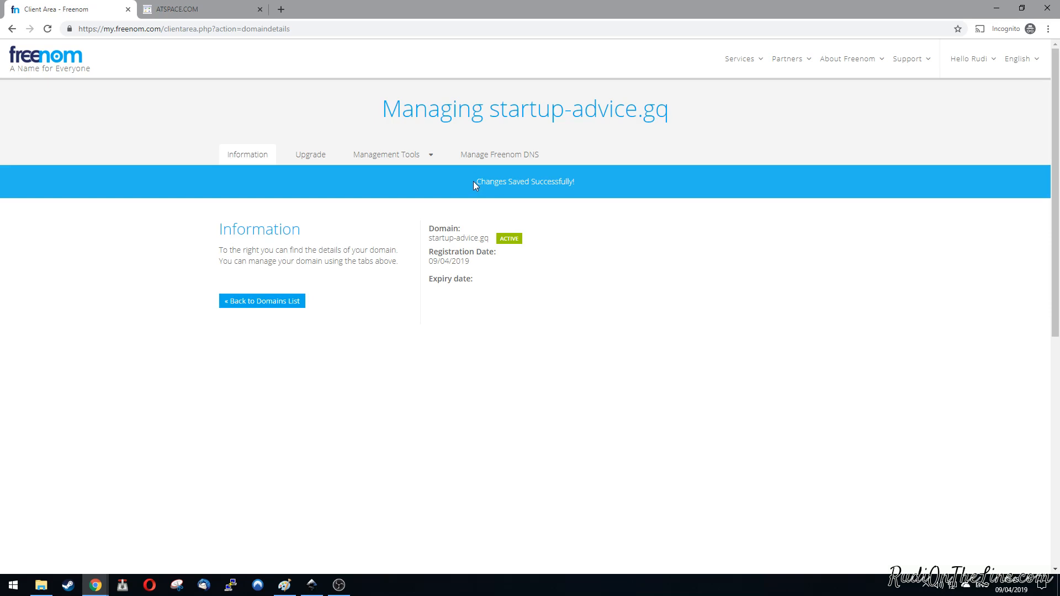
Step: Return to ATSpace and request DNS replication for startup-advice.gq, dismissing the replication notices
left_click(188, 9)
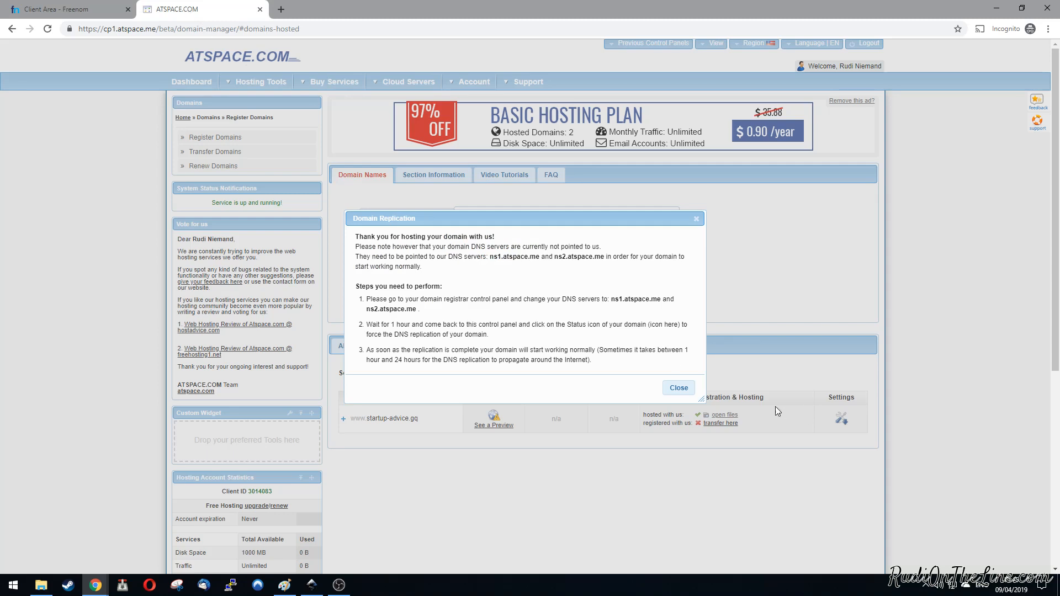
left_click(679, 388)
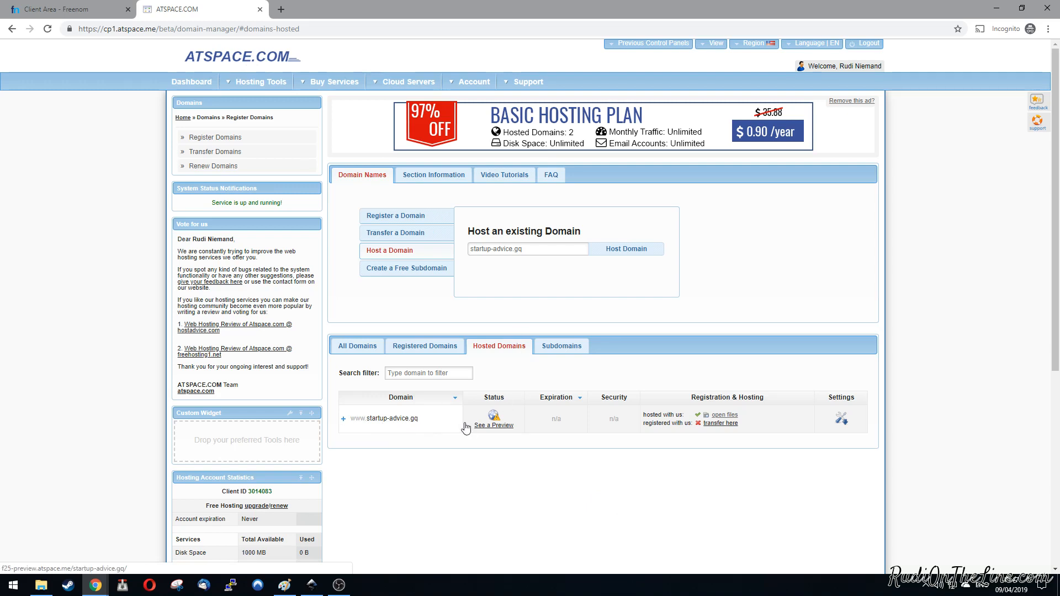
mouse_move(511, 428)
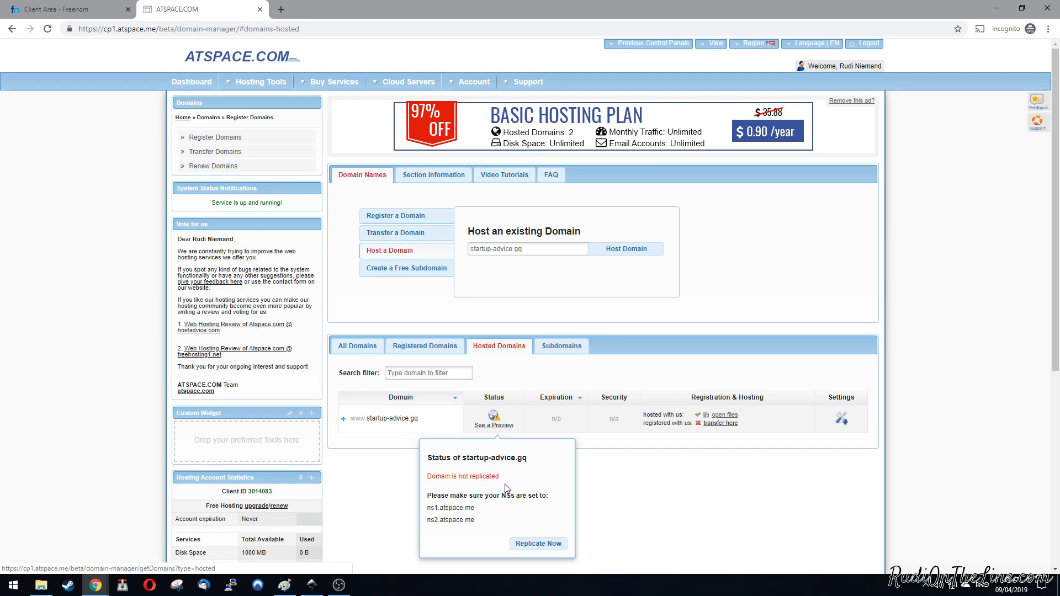
left_click(539, 545)
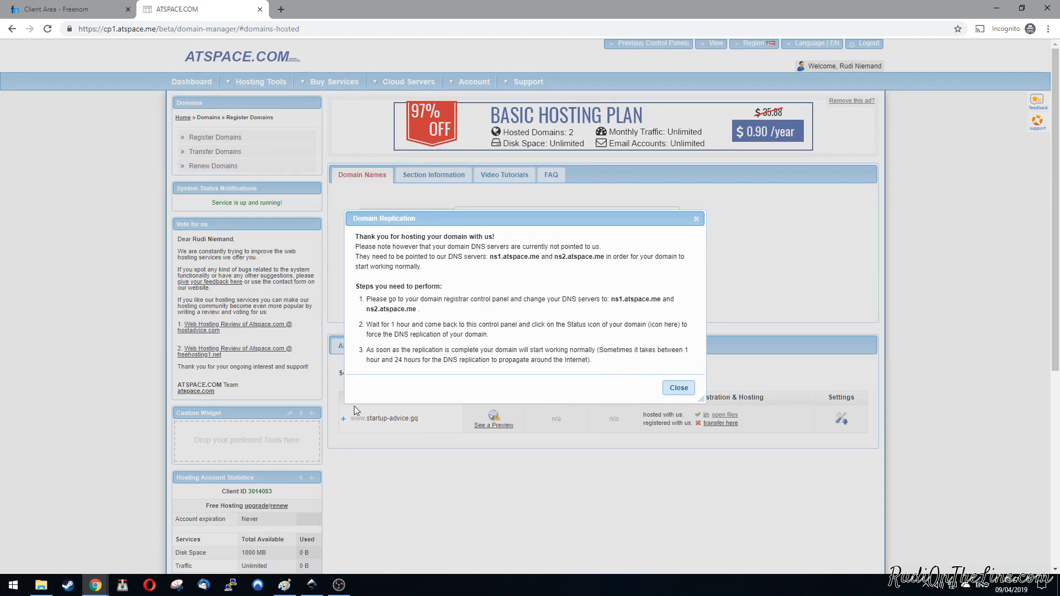
left_click(678, 389)
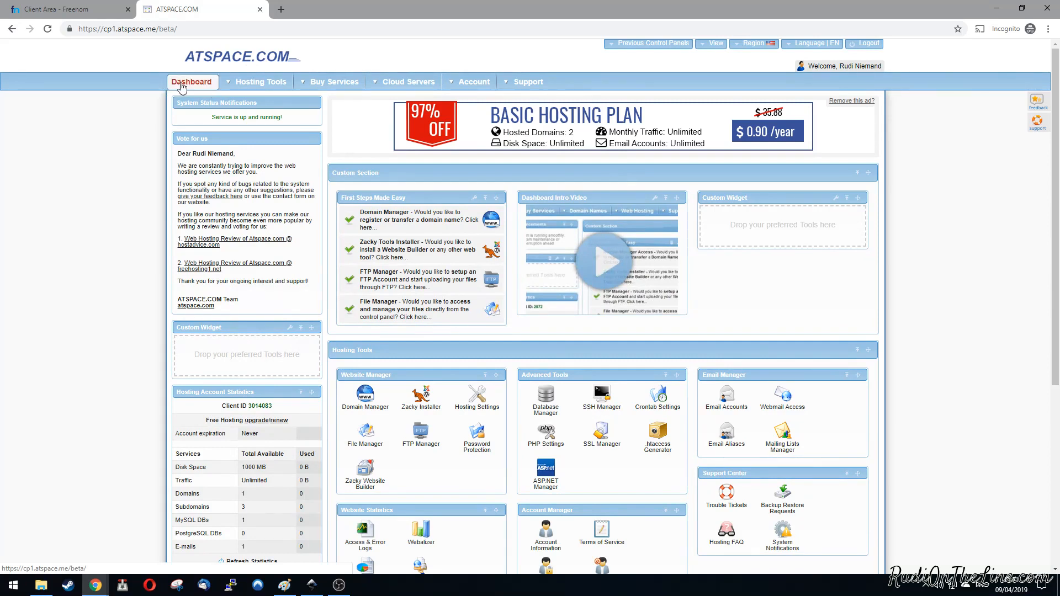
Step: Start the Zacky Installer from the dashboard, choose WordPress as the platform and continue with the default theme
scroll(420, 398, "down", 2)
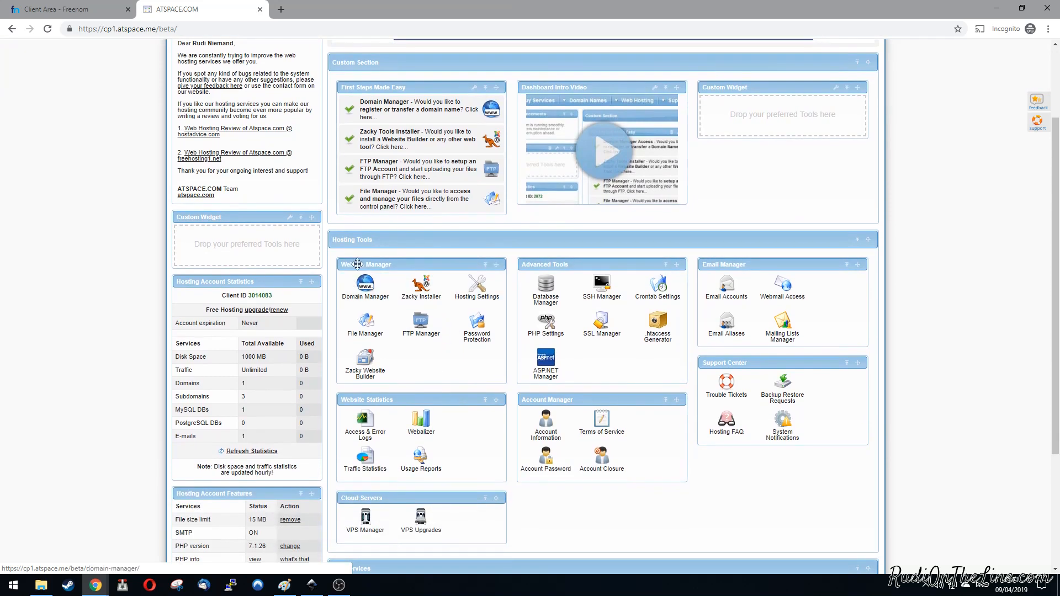
left_click(424, 290)
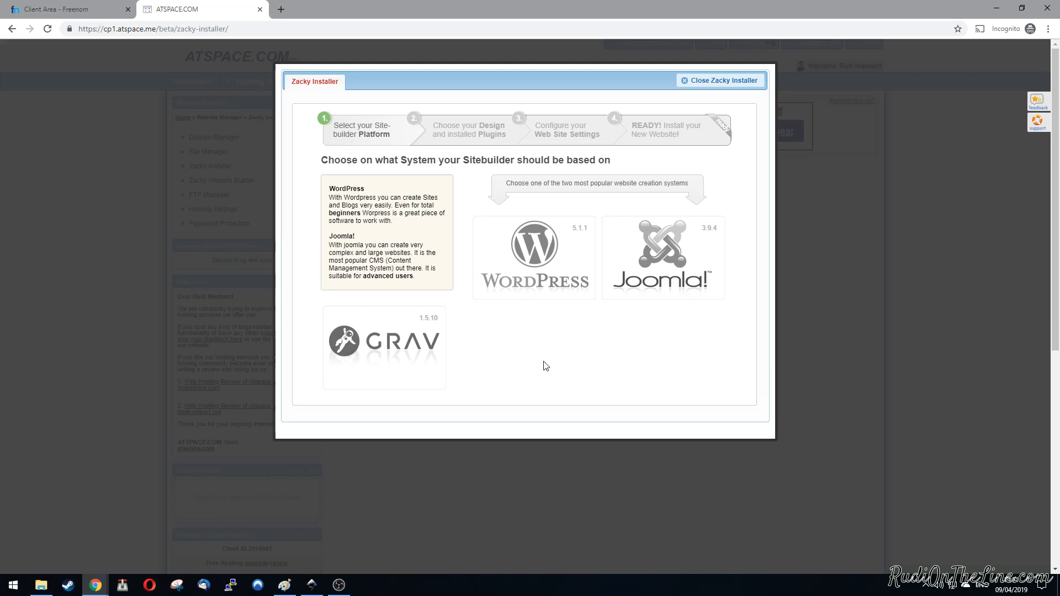
left_click(534, 245)
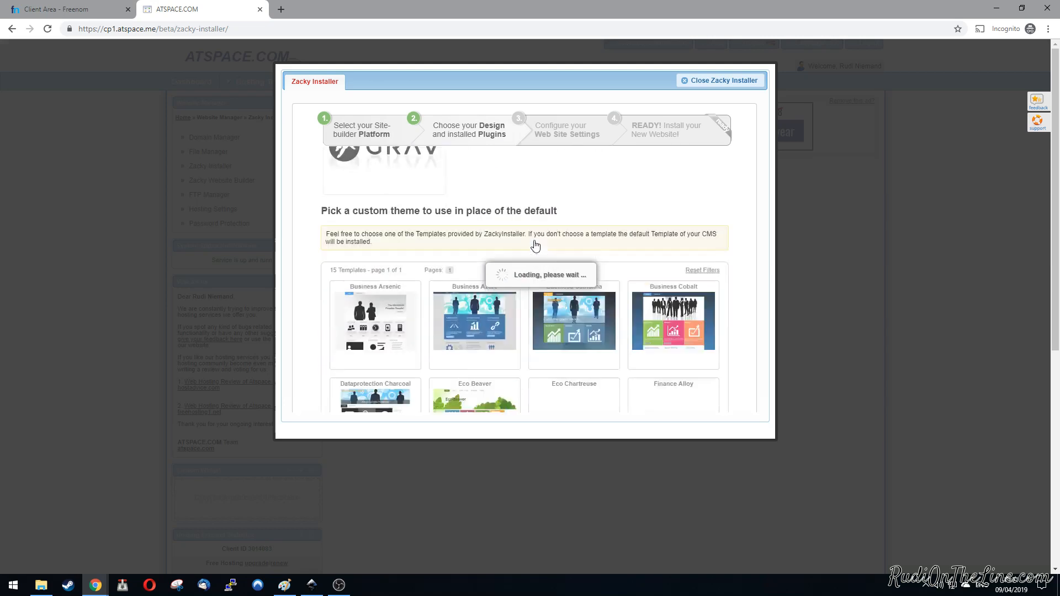
scroll(759, 285, "down", 1)
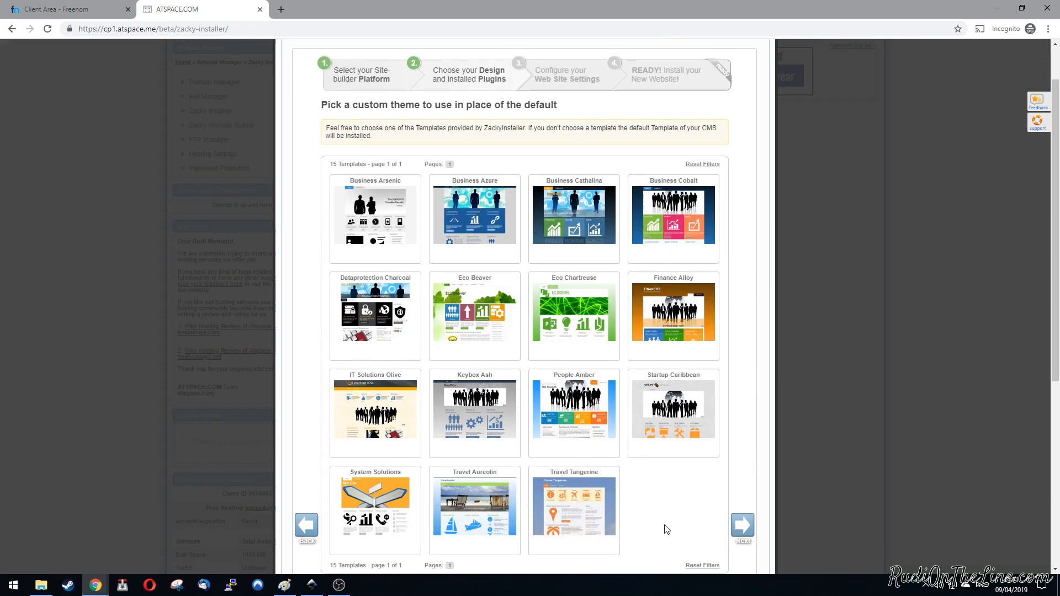
left_click(743, 528)
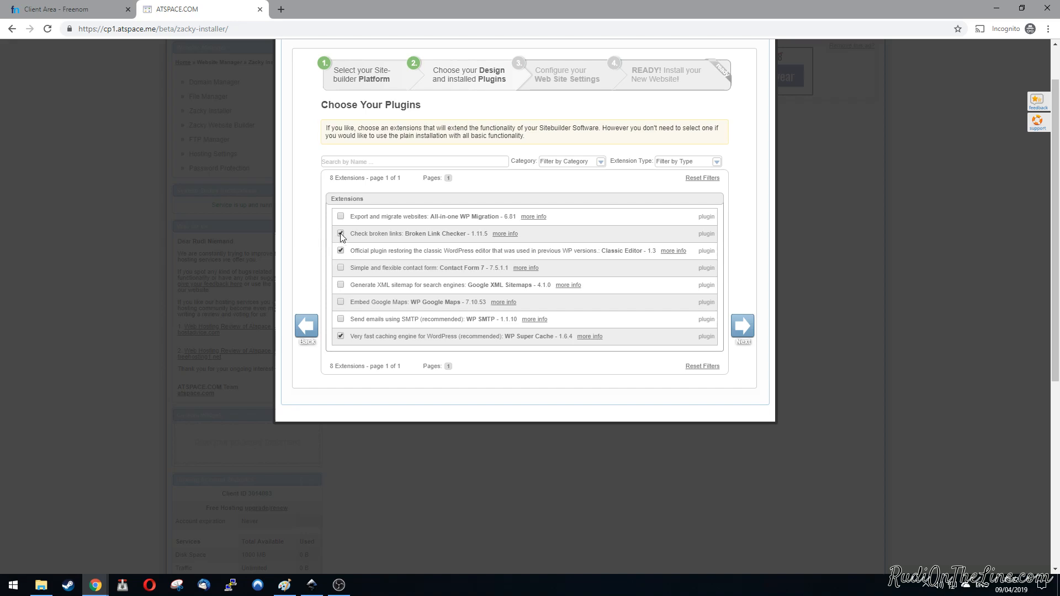
Step: Add the Contact Form 7, Google XML Sitemaps and WP SMTP plugins to the WordPress installation and continue to the website settings
left_click(342, 268)
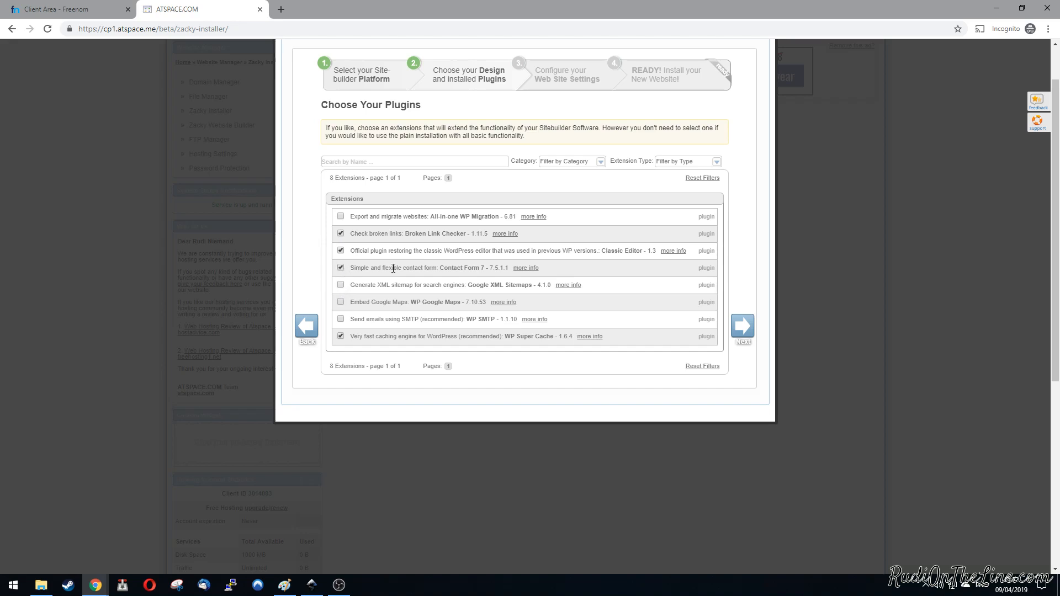
left_click(341, 286)
left_click(341, 320)
left_click(748, 330)
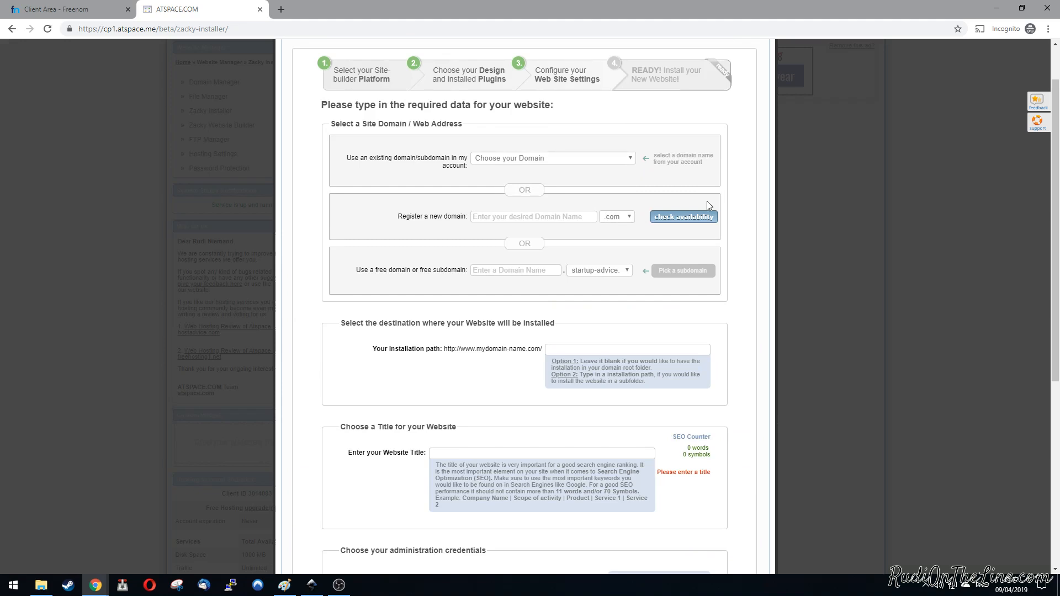
left_click(632, 158)
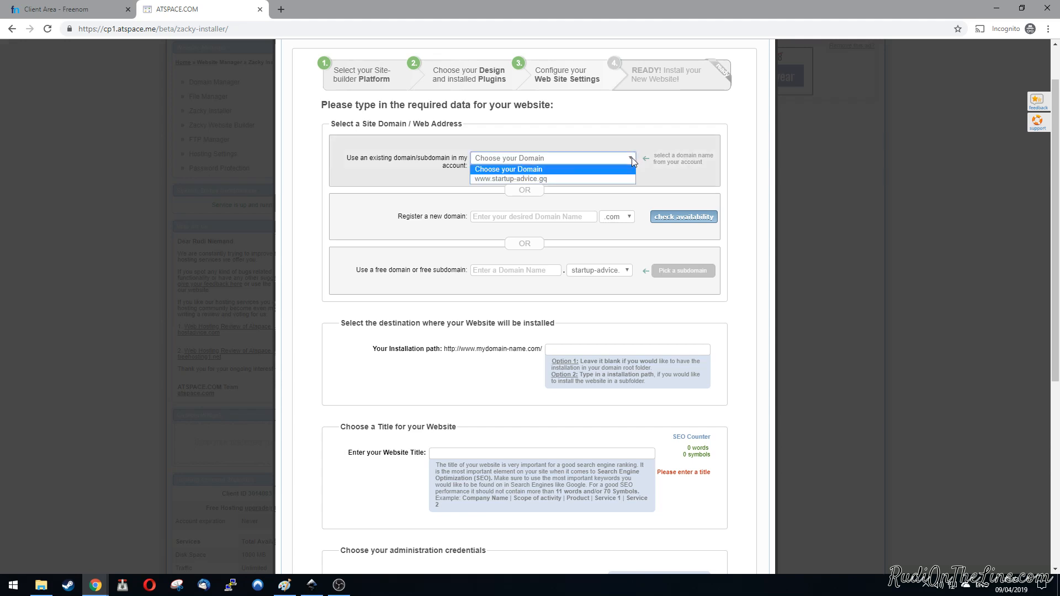
left_click(560, 178)
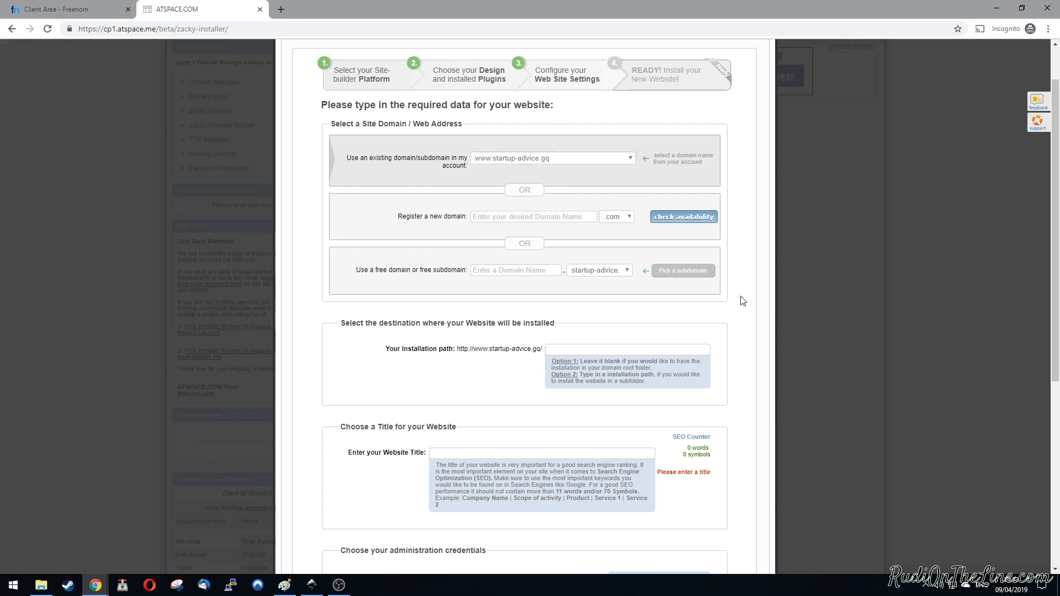
scroll(583, 222, "down", 2)
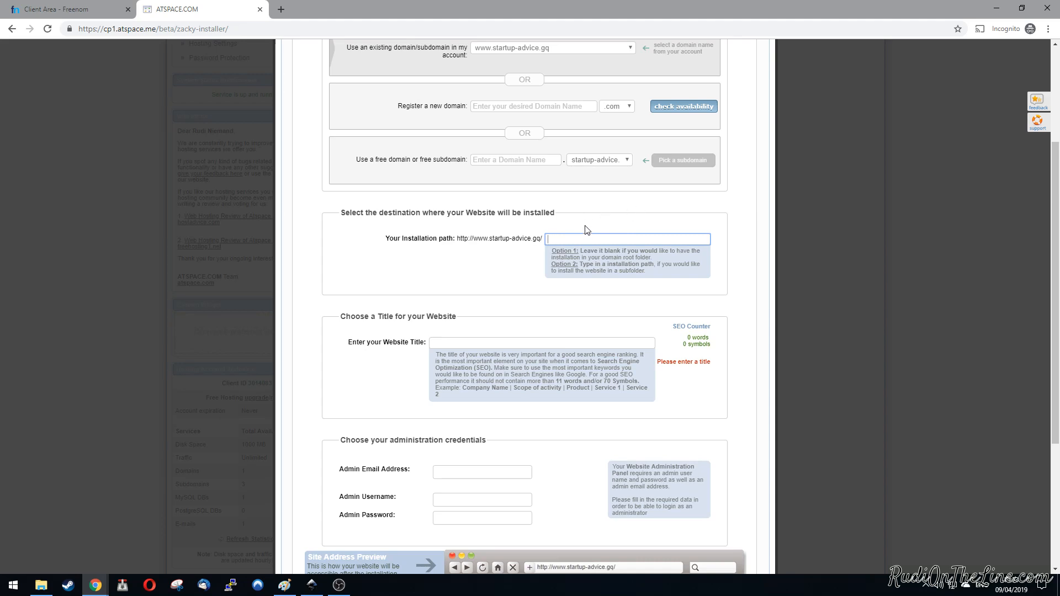
type("blog")
left_click(726, 225)
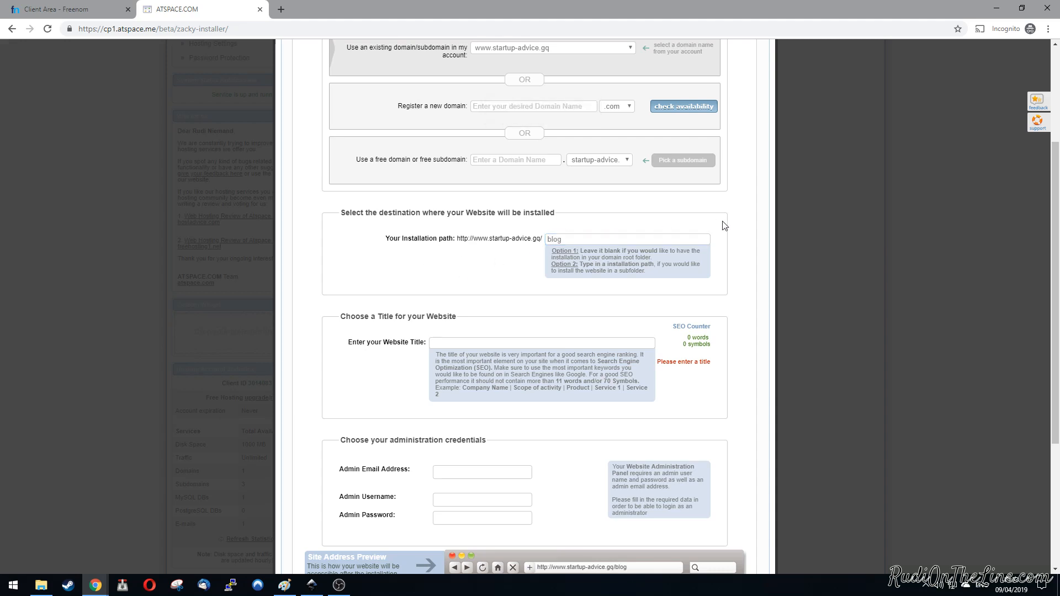
double_click(576, 243)
key("BackSpace")
left_click(787, 286)
Step: Set the website title to "Startup Advice"
left_click(542, 343)
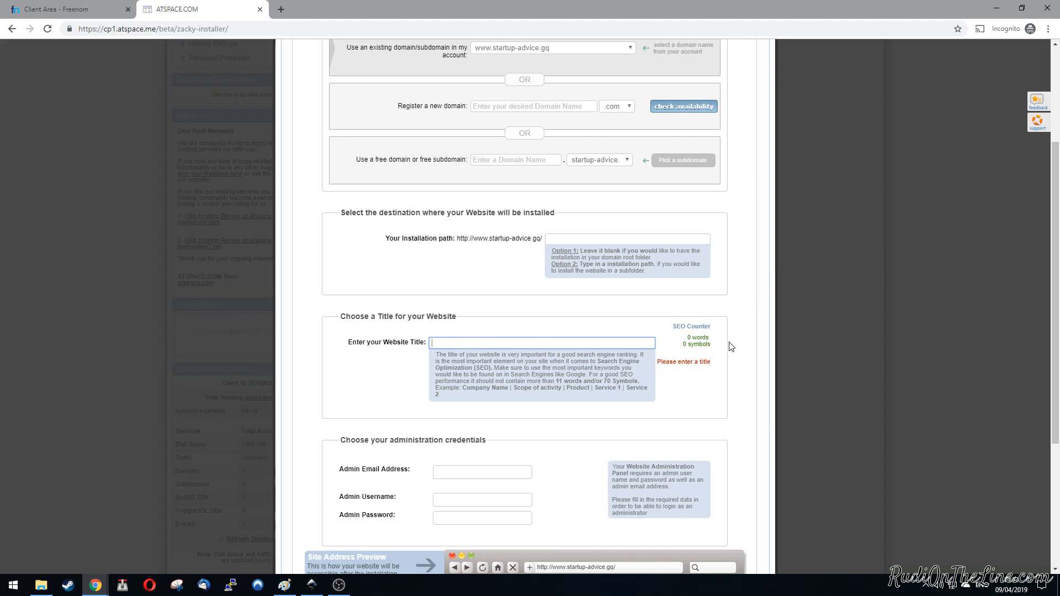
type("Star")
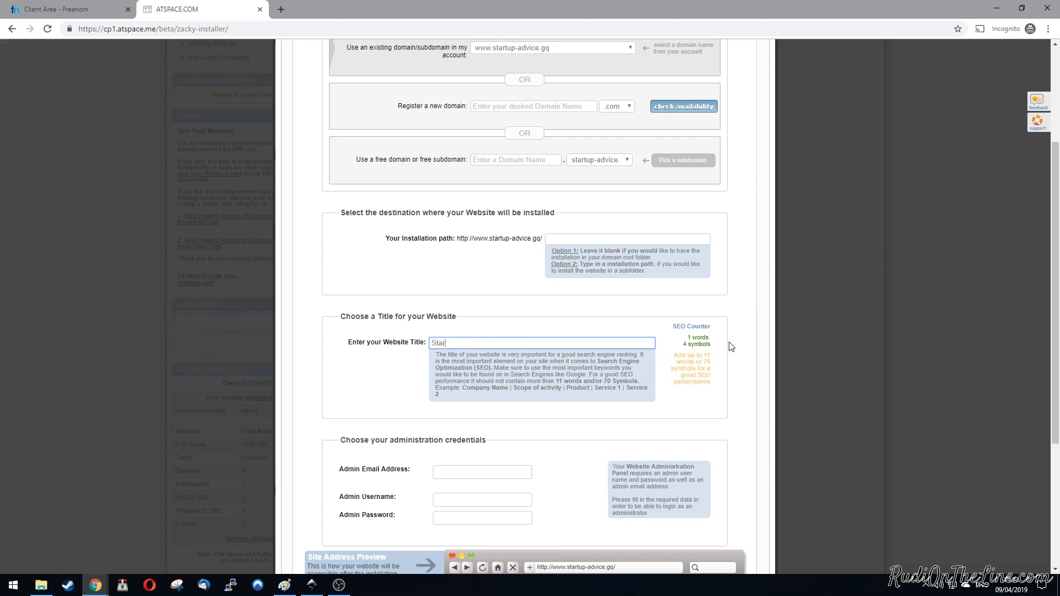
type("tup Advice")
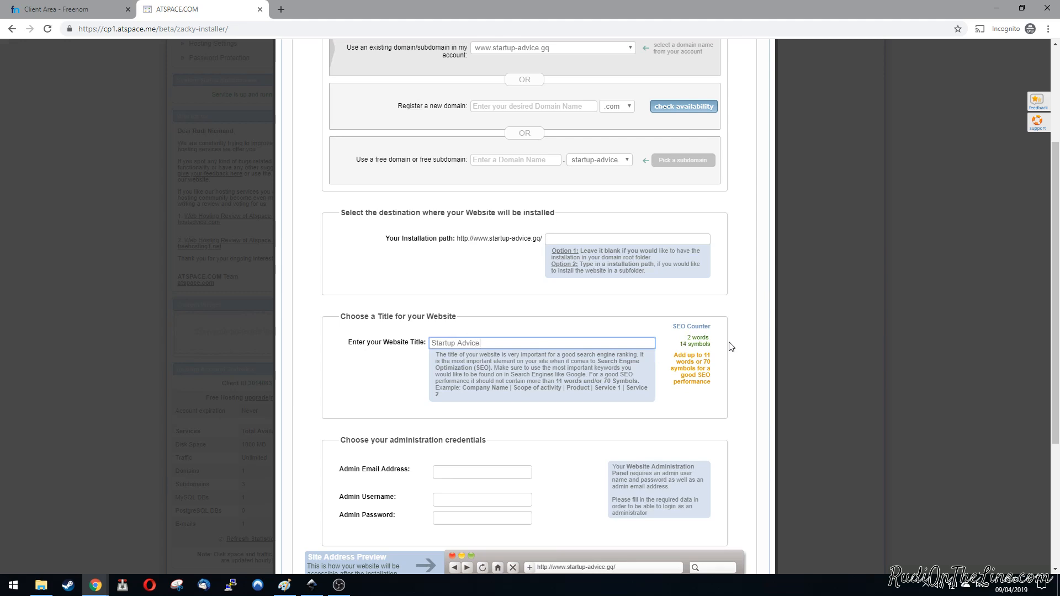
Step: Fill in the admin e-mail address, username and password for the WordPress site and continue to the installation overview
left_click(452, 472)
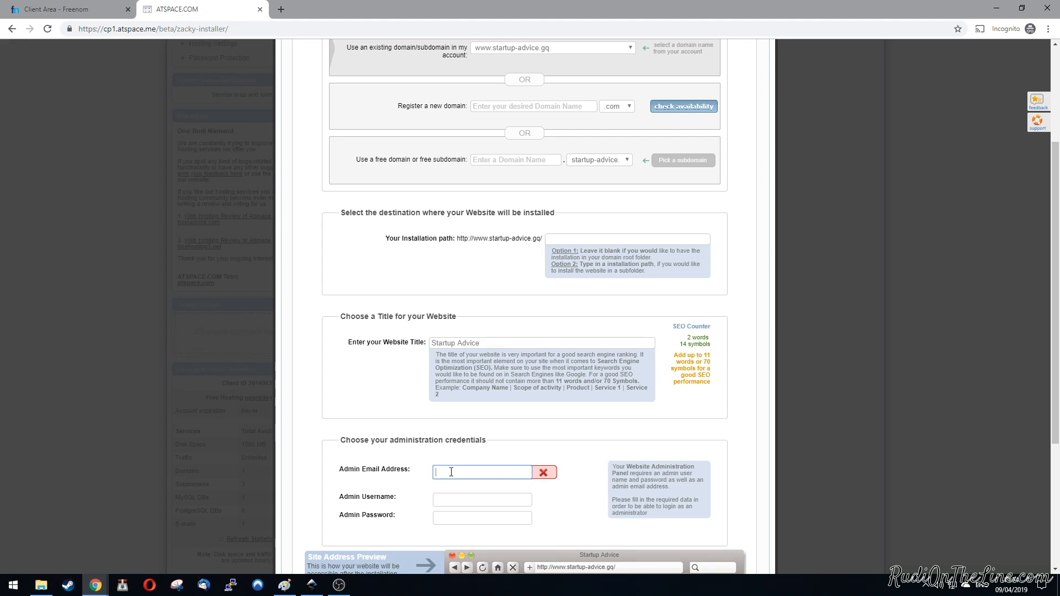
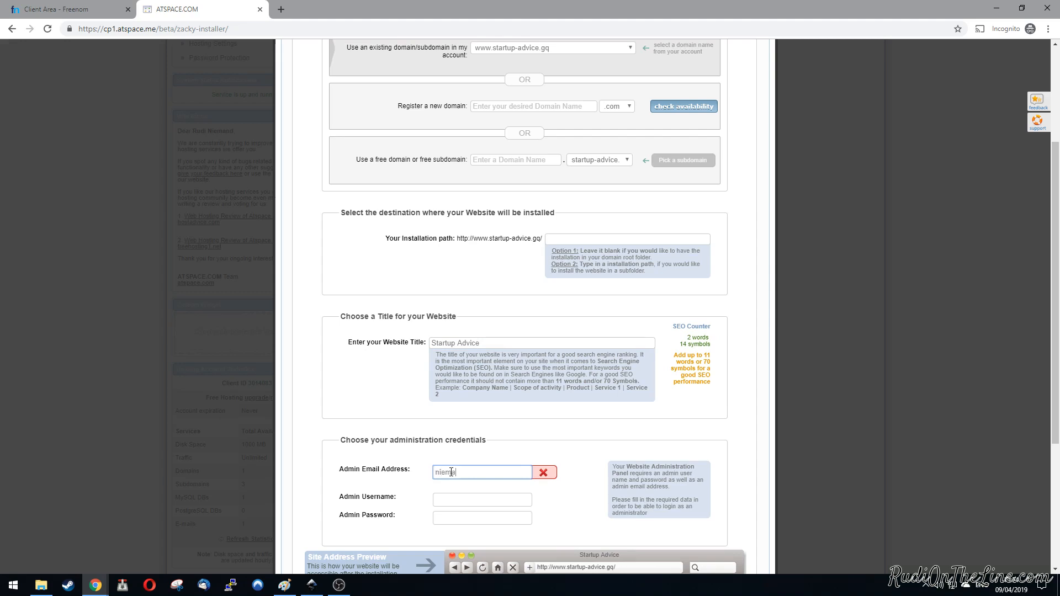
key("Tab")
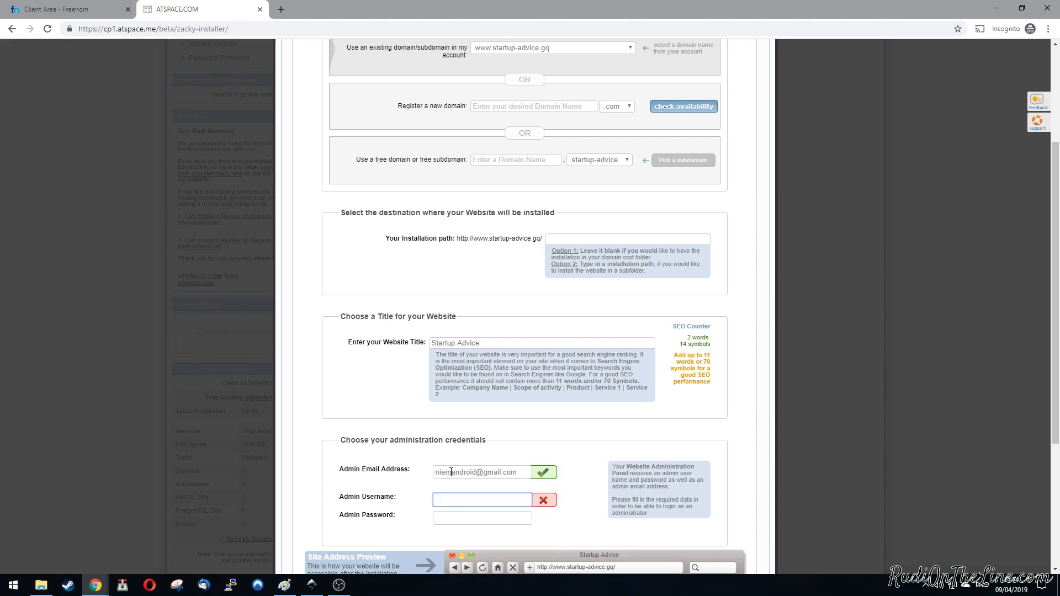
scroll(451, 472, "down", 2)
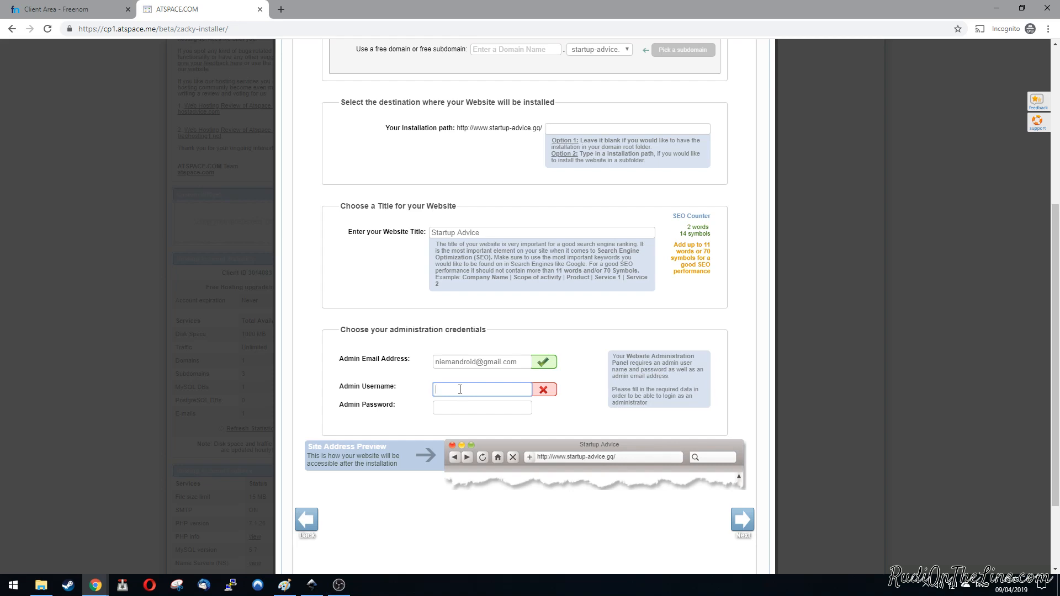
type("rodd1s")
key("Tab")
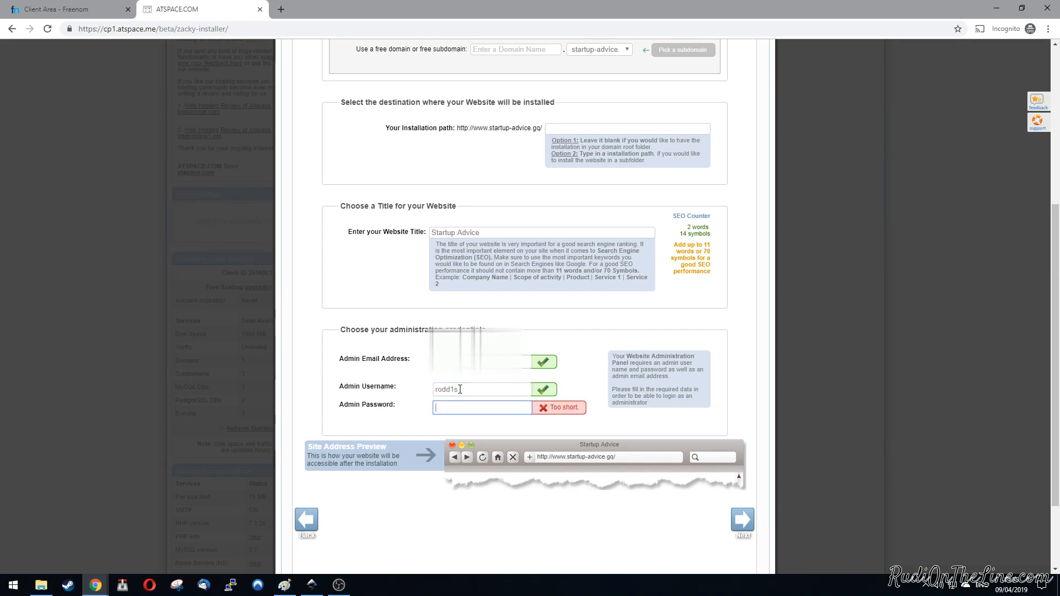
type("••••••••••••")
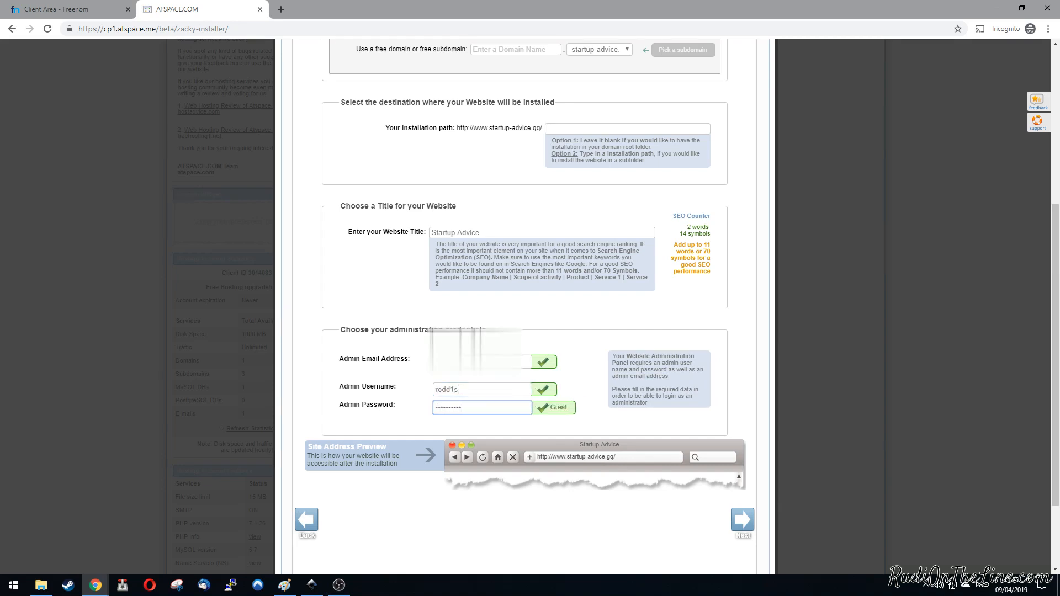
key("Return")
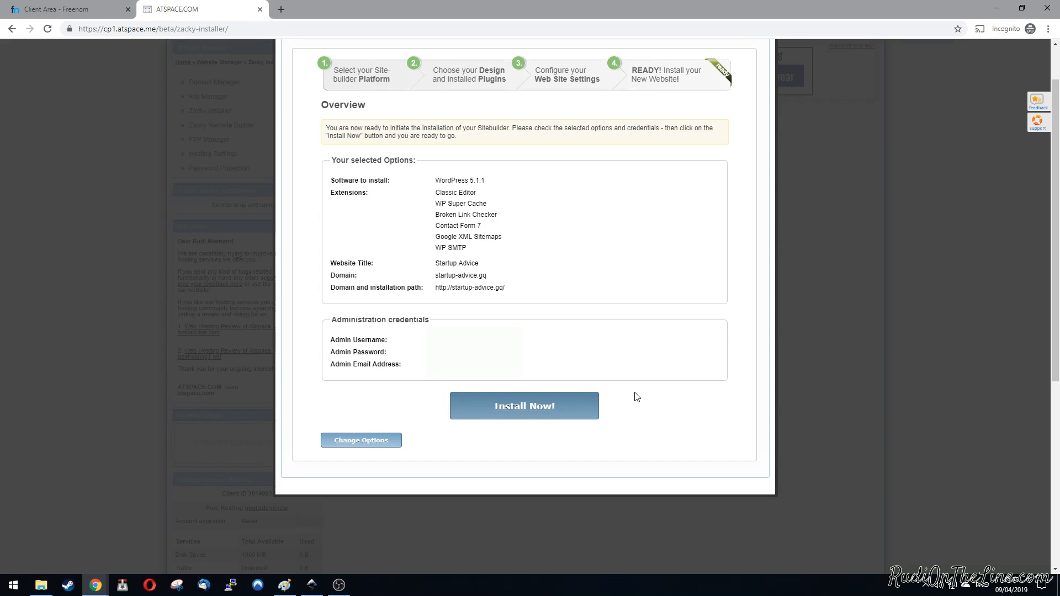
Step: Install WordPress with the selected options, check the installation summary and close the Zacky Installer
left_click(526, 408)
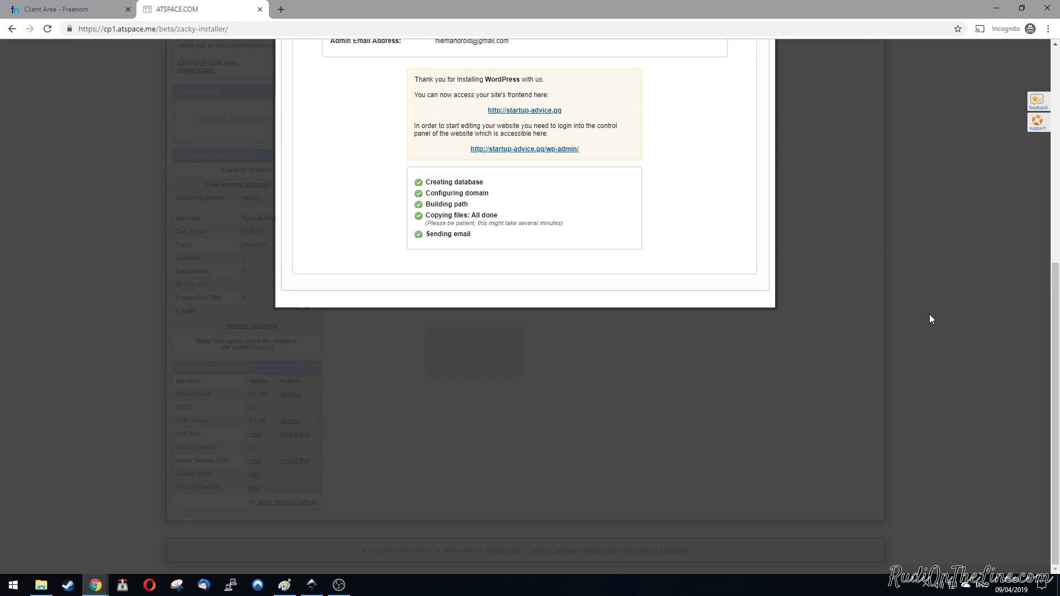
scroll(925, 316, "up", 1)
scroll(922, 369, "up", 5)
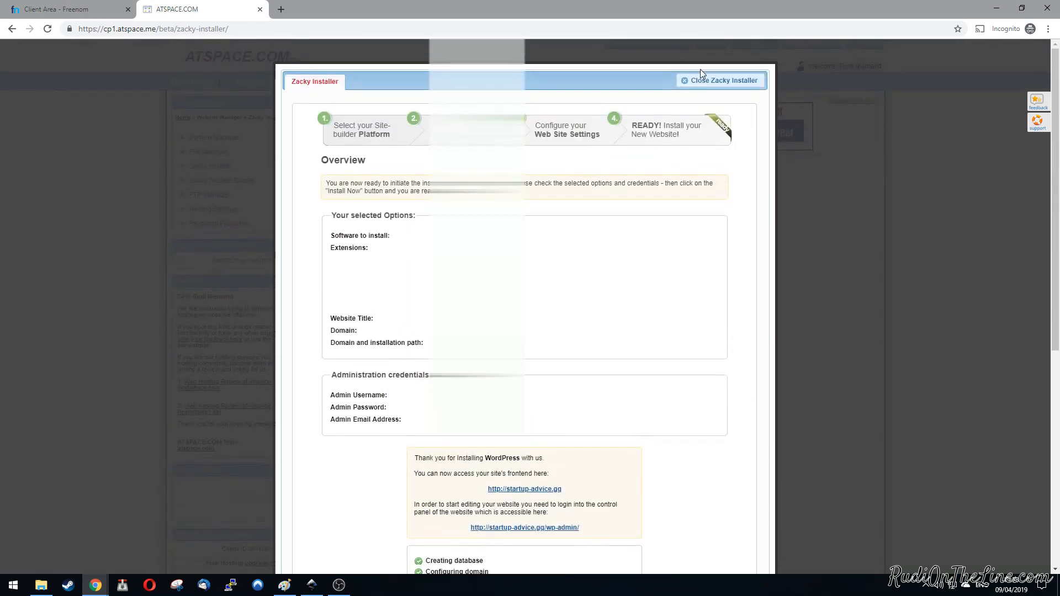
left_click(716, 81)
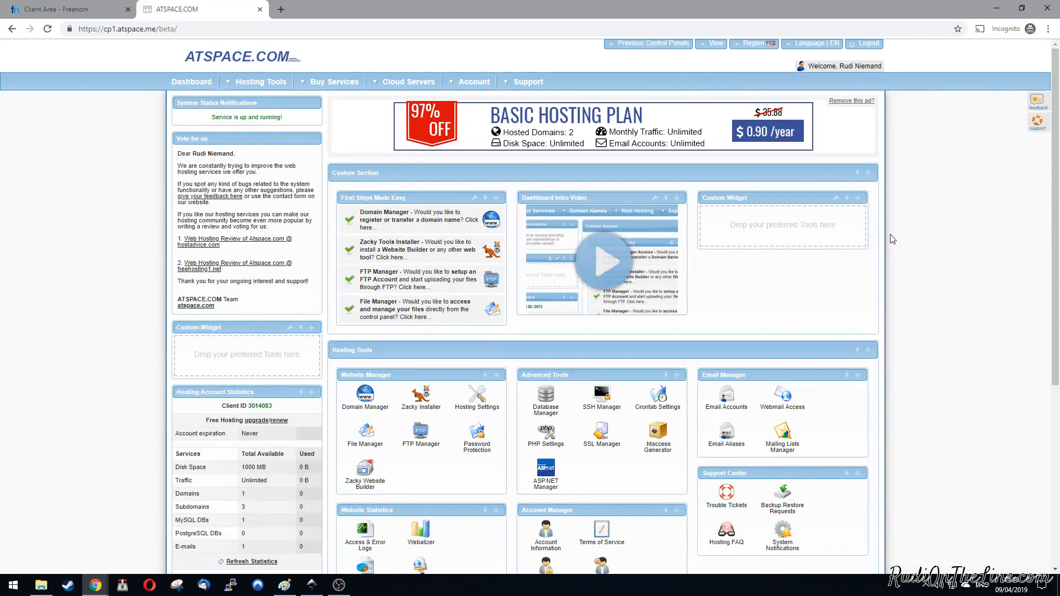
Step: Open the startup-advice.gq website in a new browser tab
key("ctrl+t")
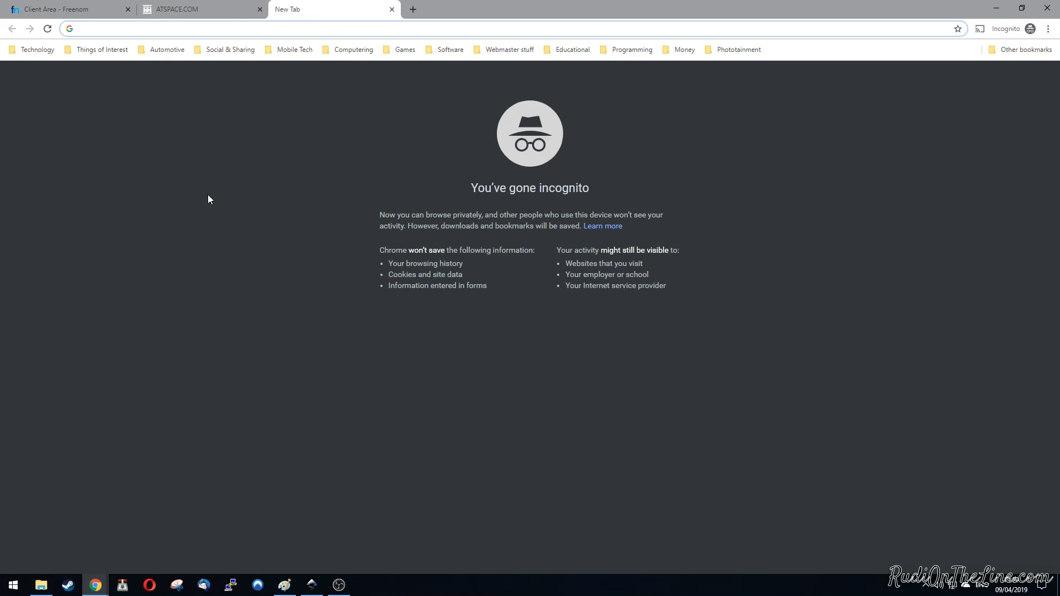
type("startup")
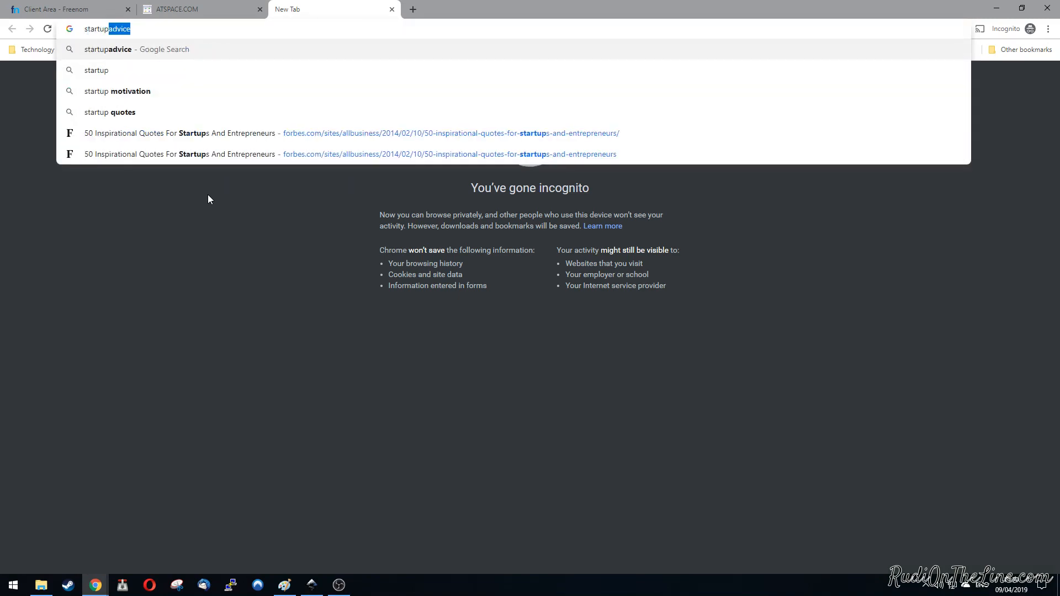
type("-advice")
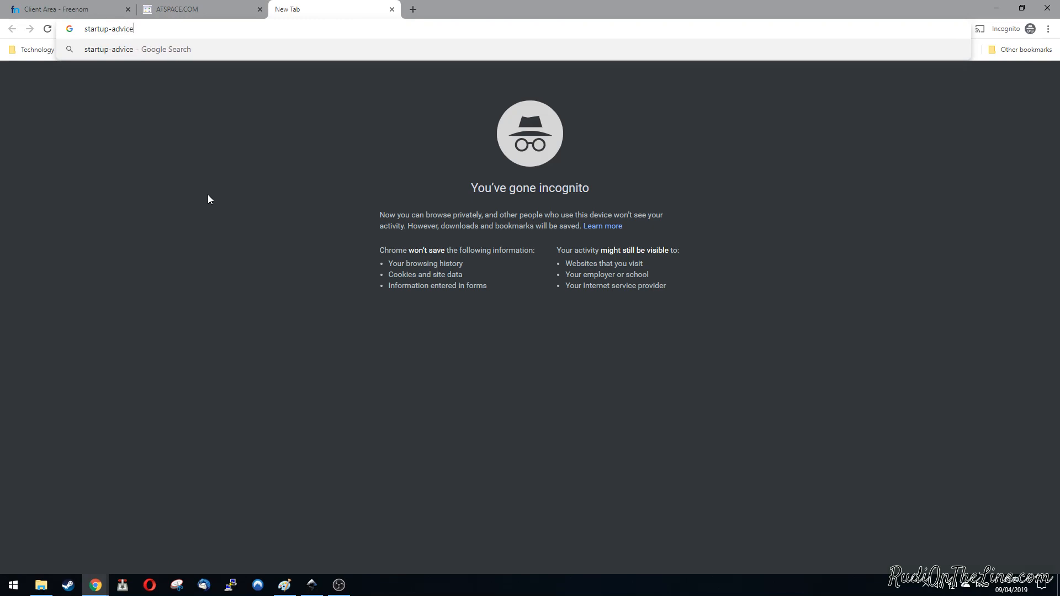
type(".gq")
key("Return")
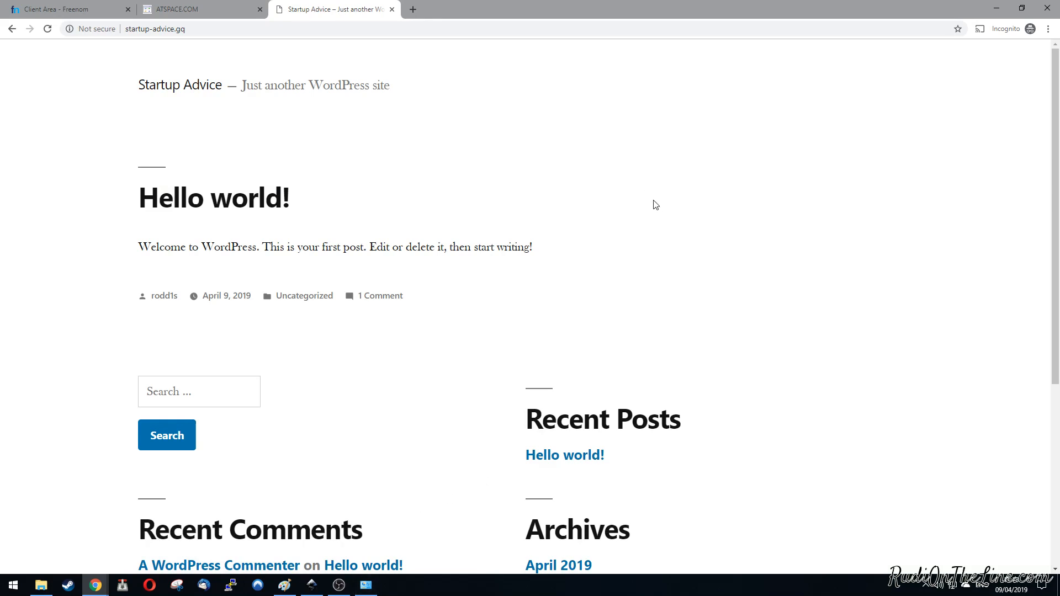
Step: Go to the site's WordPress login page at startup-advice.gq/wp-admin
left_click(252, 31)
left_click(207, 30)
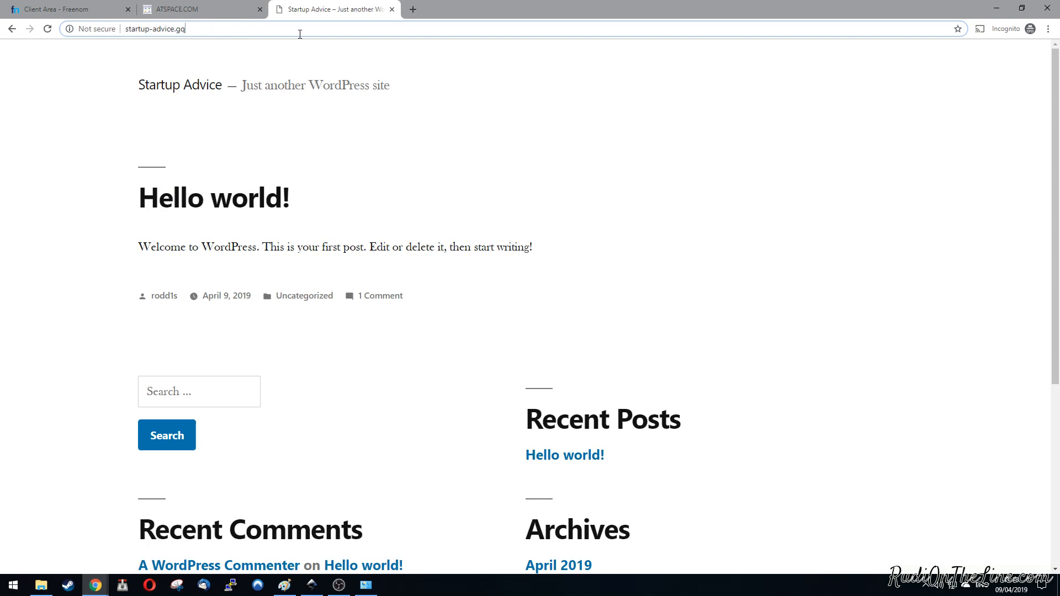
type("/wp")
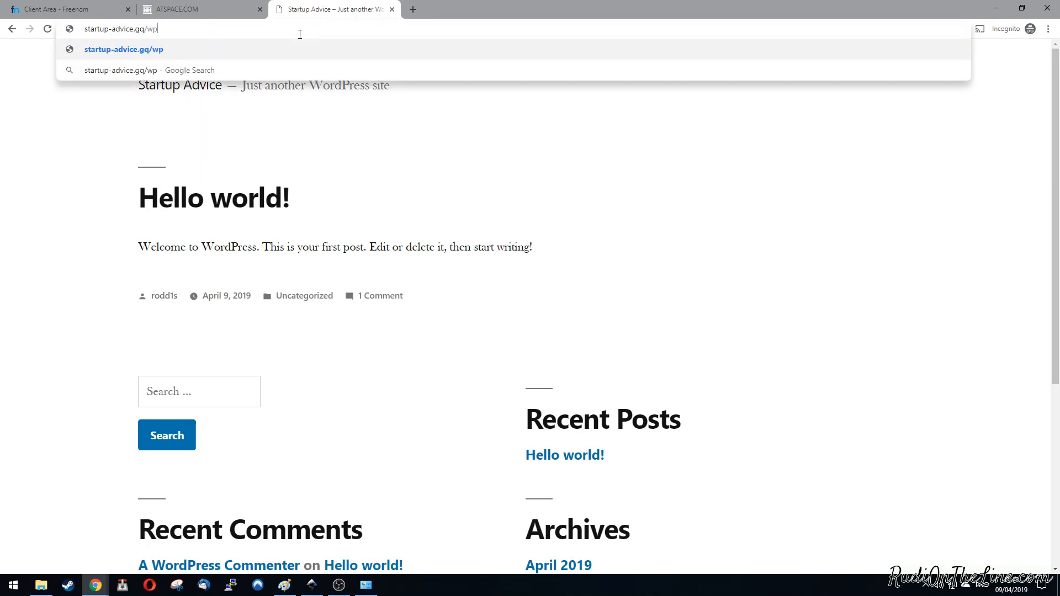
type("-admin")
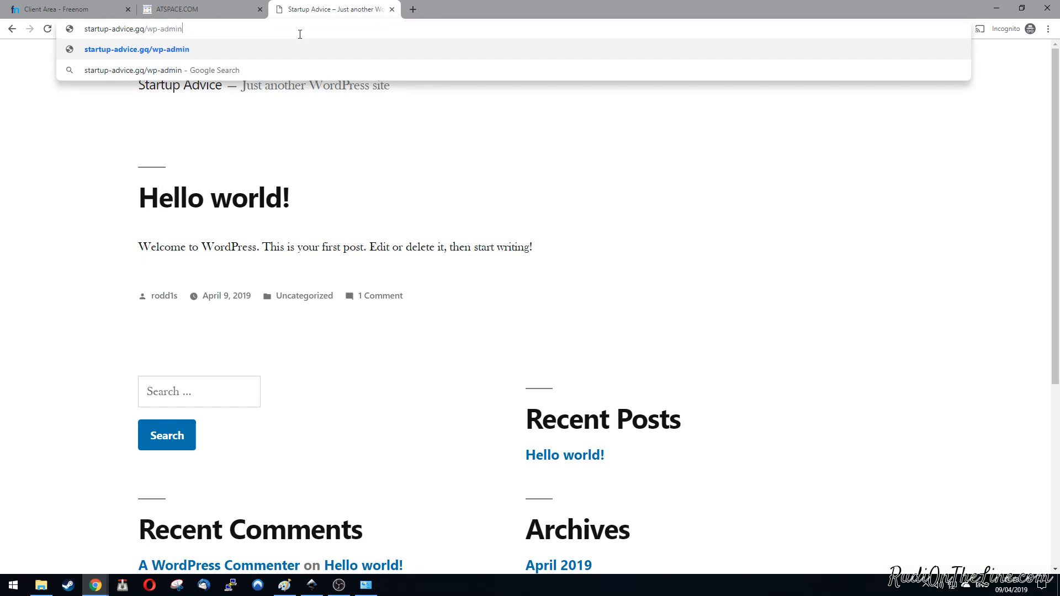
key("Return")
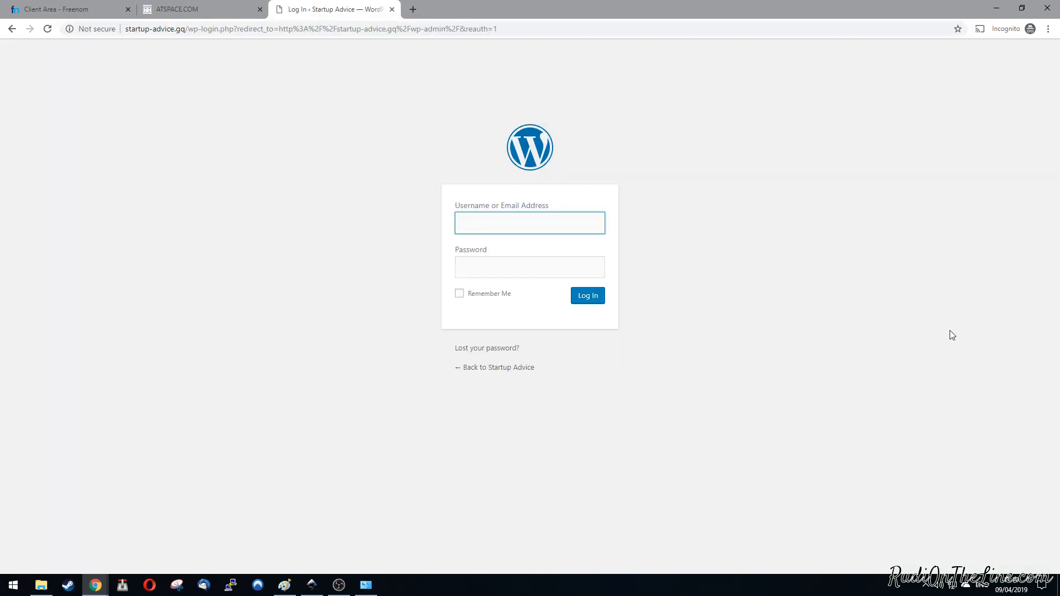
Step: Log in to the WordPress dashboard with the admin username and password
type("rodd1s")
key("Tab")
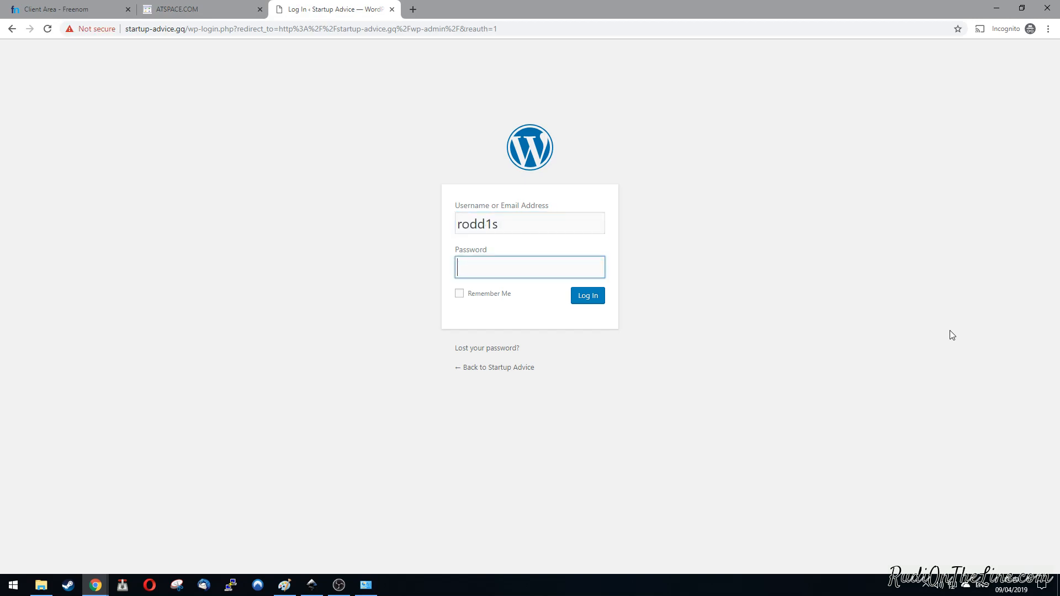
type("r•••••••••••")
key("Return")
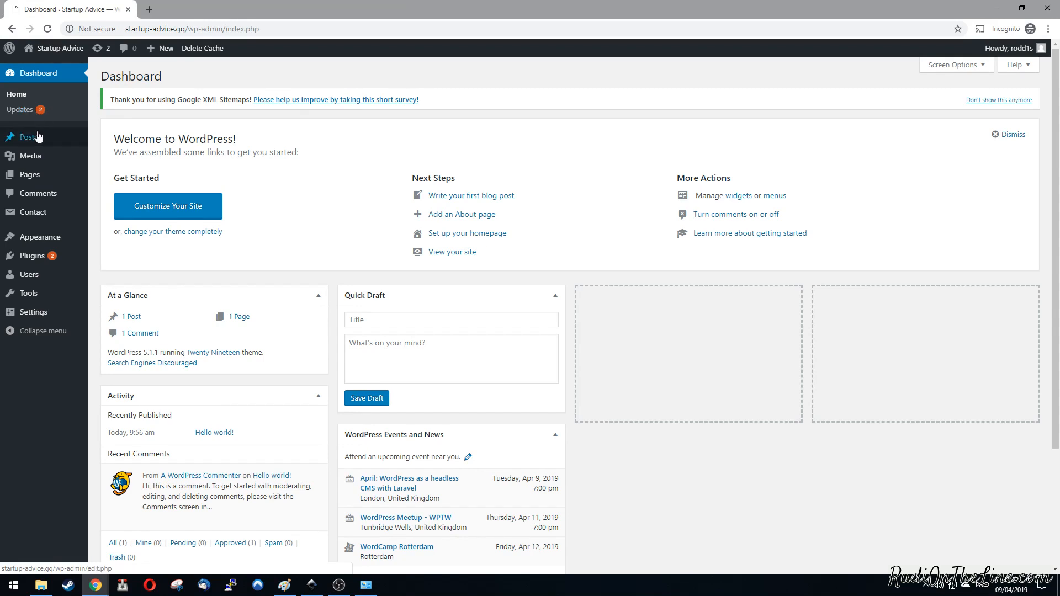
Step: Move the default "Hello world!" post to the trash
mouse_move(34, 141)
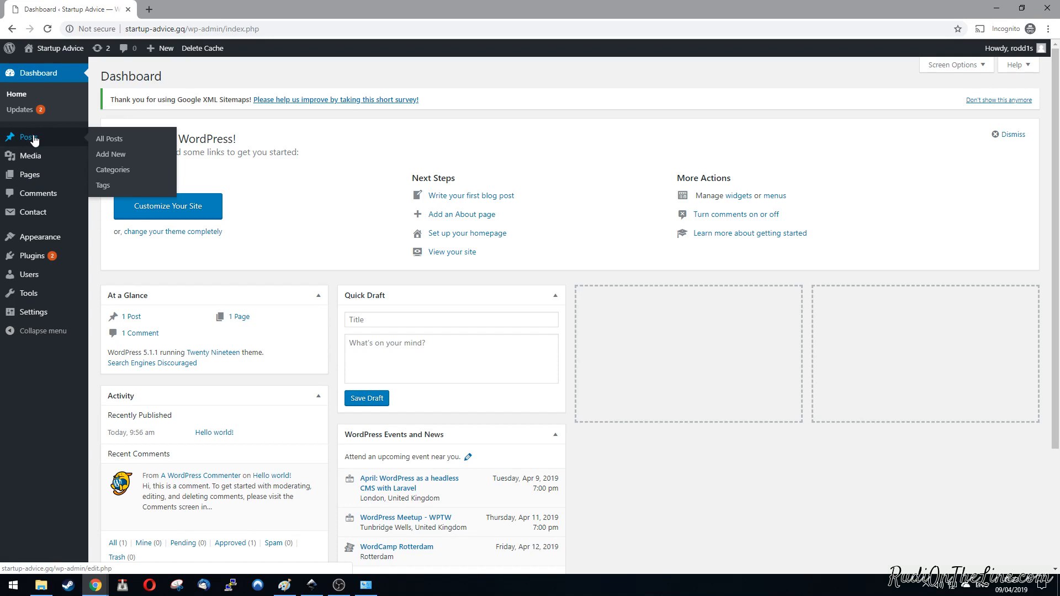
left_click(34, 141)
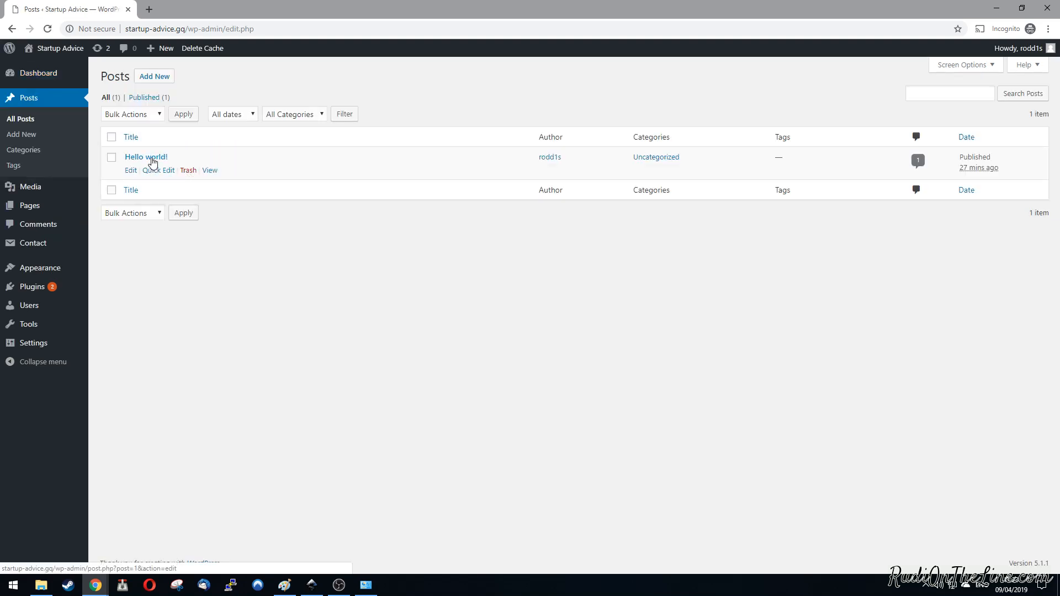
left_click(188, 171)
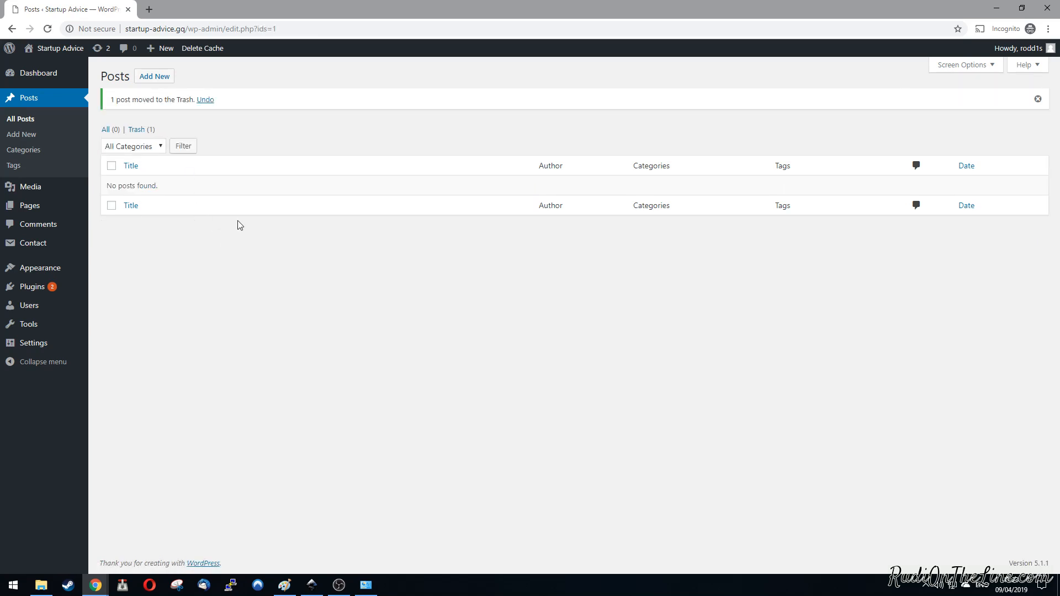
Step: Move the default "Sample Page" from the site's pages to the trash
left_click(31, 208)
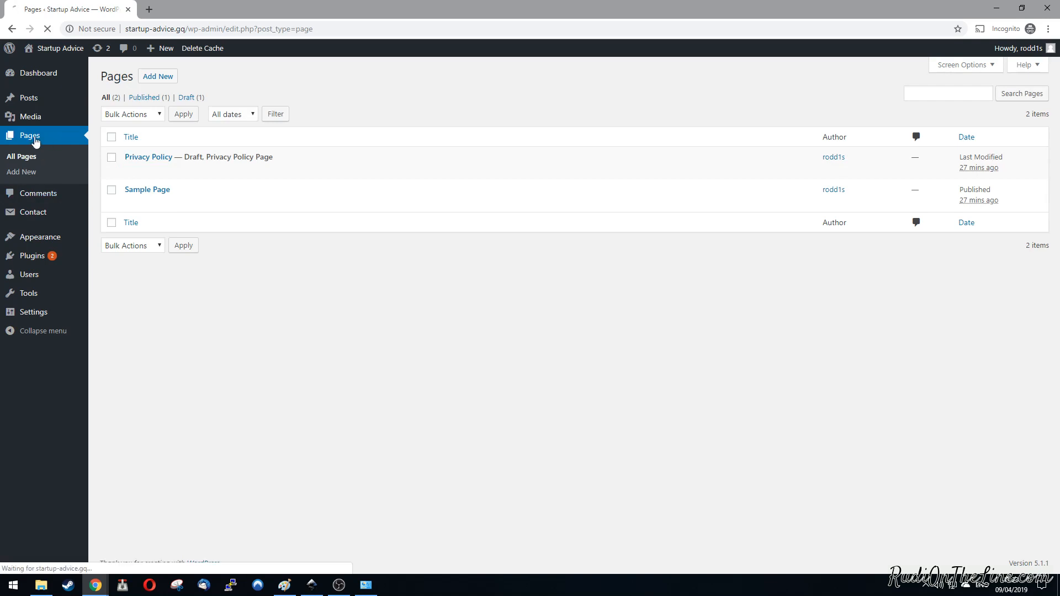
mouse_move(216, 204)
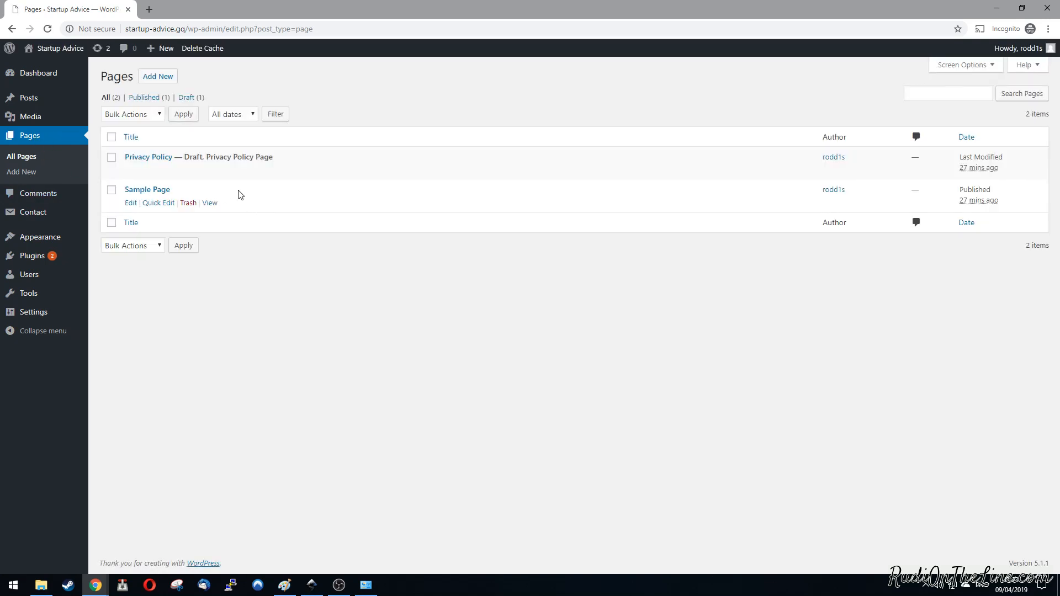
left_click(187, 203)
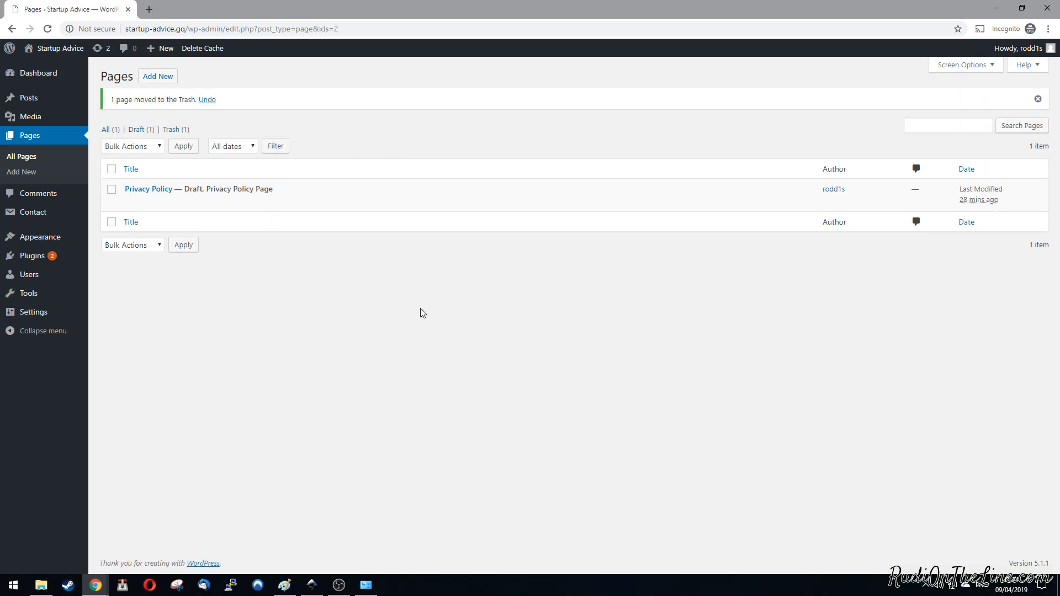
Step: Delete the inactive Hello Dolly and Akismet Anti-Spam plugins from the installed plugins, confirming the removal of their files
left_click(35, 259)
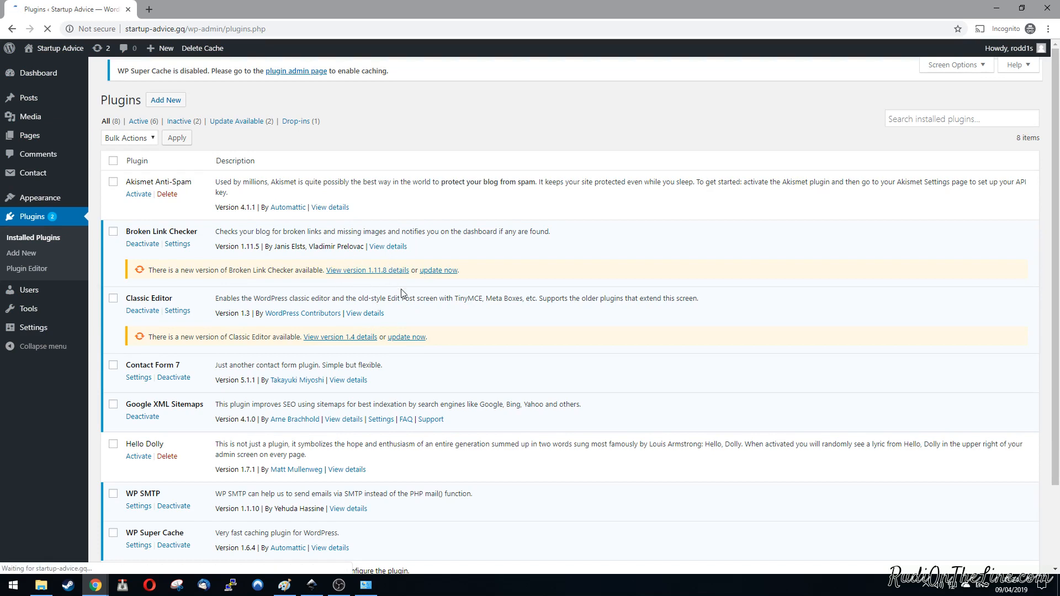
scroll(401, 289, "down", 2)
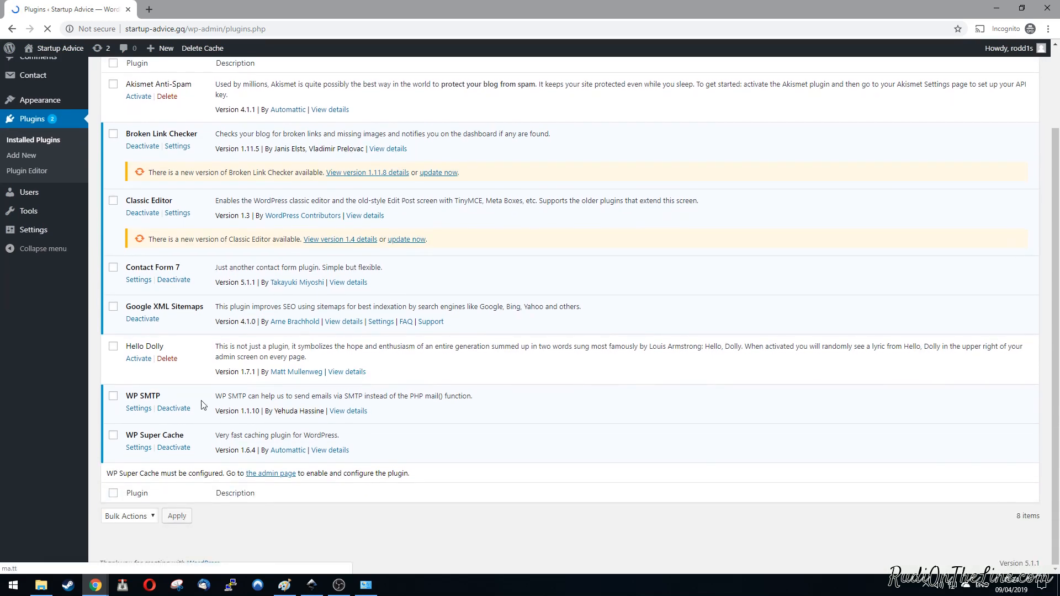
left_click(168, 359)
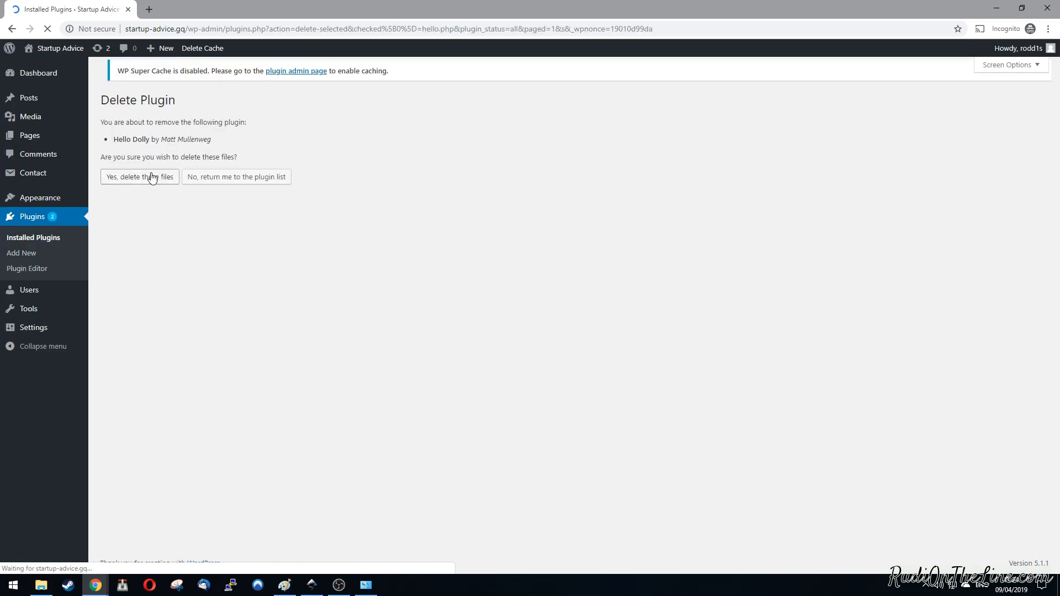
left_click(153, 177)
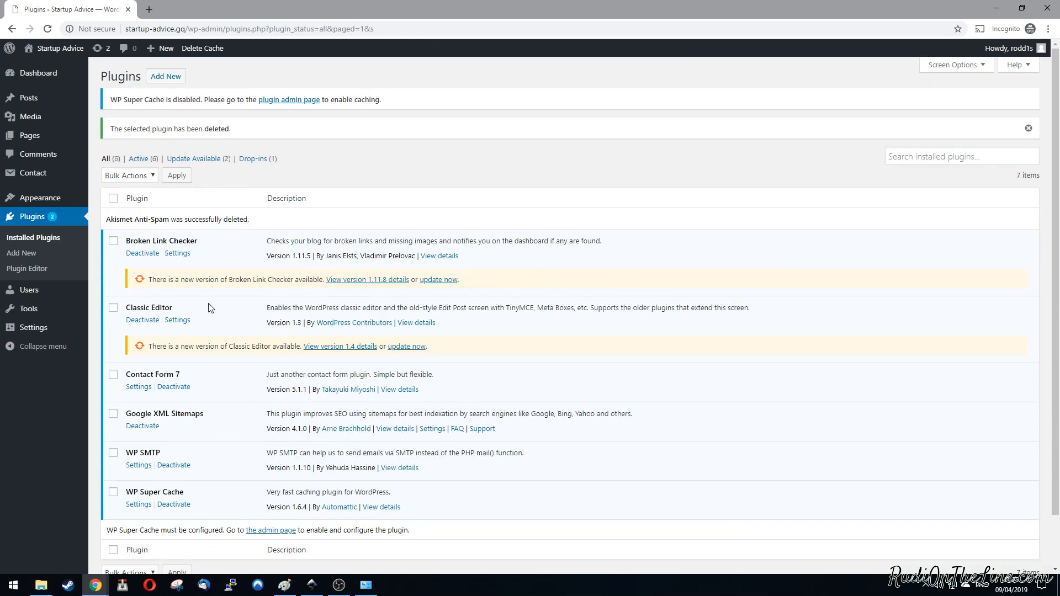
Step: Update the Classic Editor and Broken Link Checker plugins together with a bulk action
left_click(114, 309)
left_click(113, 242)
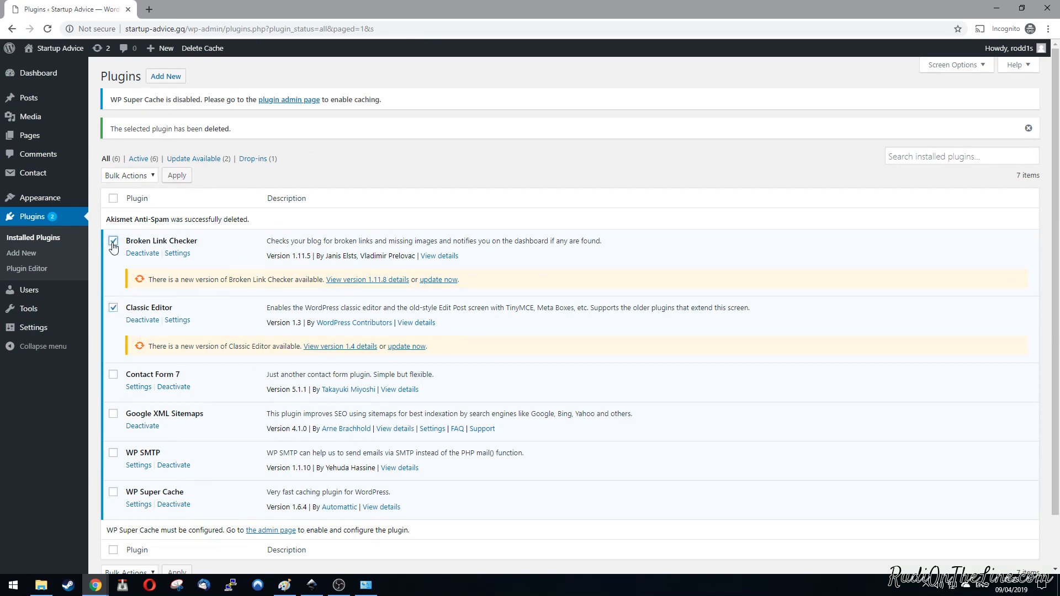
left_click(153, 176)
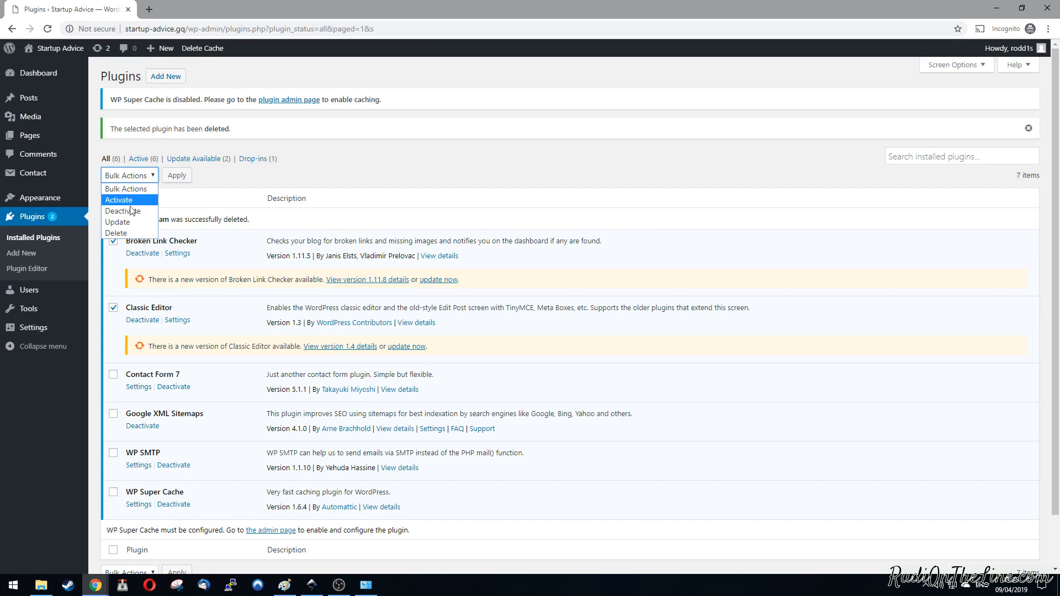
left_click(131, 222)
left_click(177, 175)
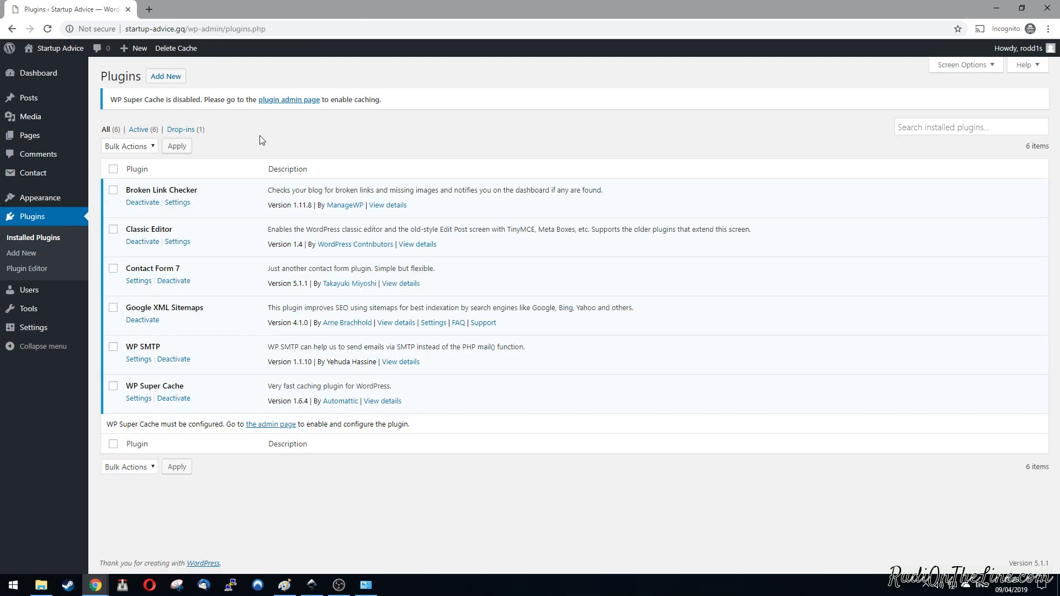
Step: Start adding a new plugin and search the plugin directory for "security"
left_click(166, 79)
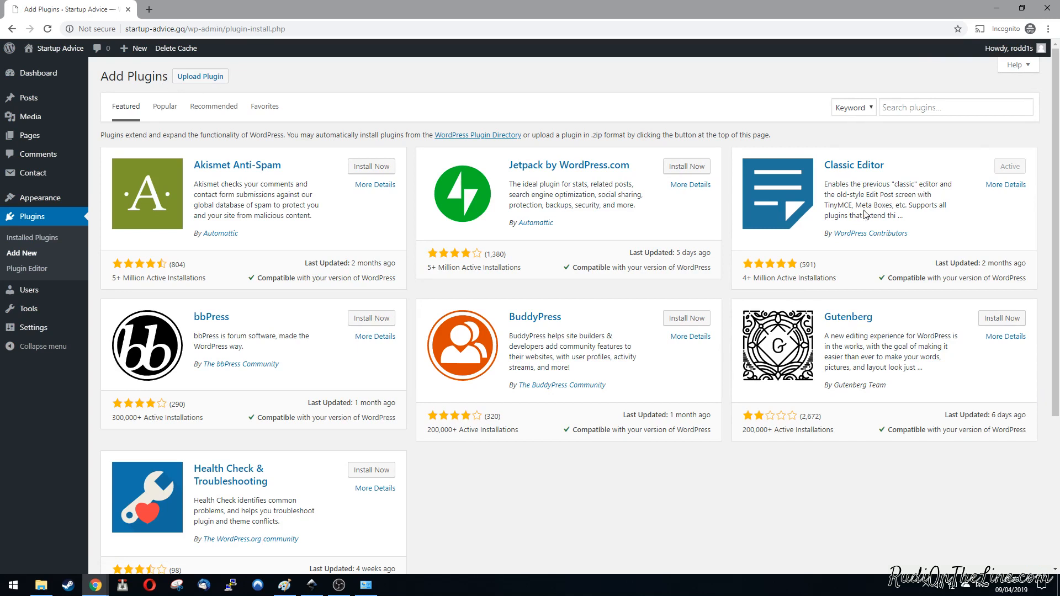
left_click(946, 108)
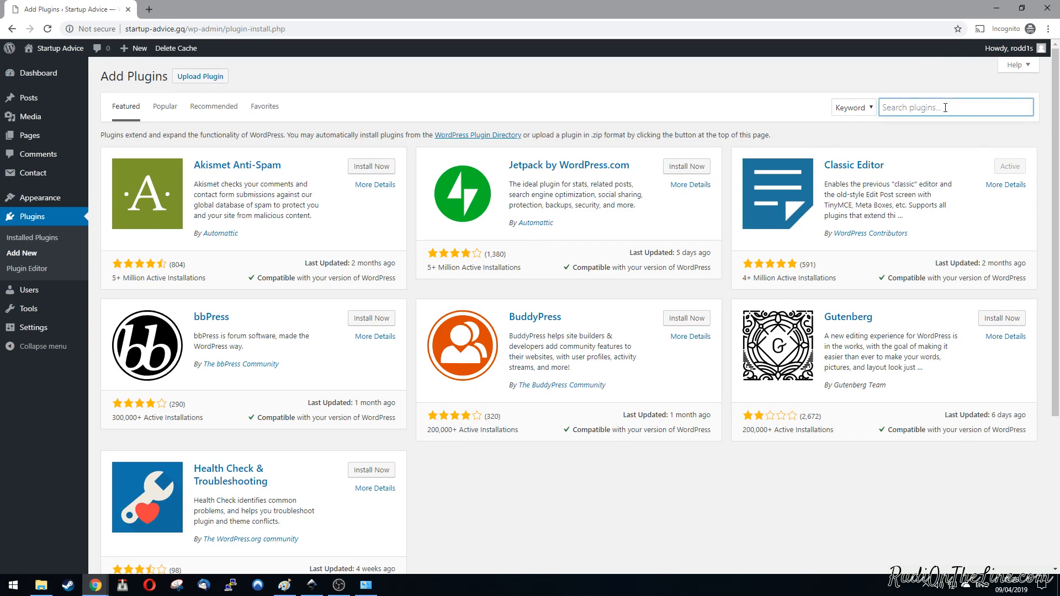
type("security")
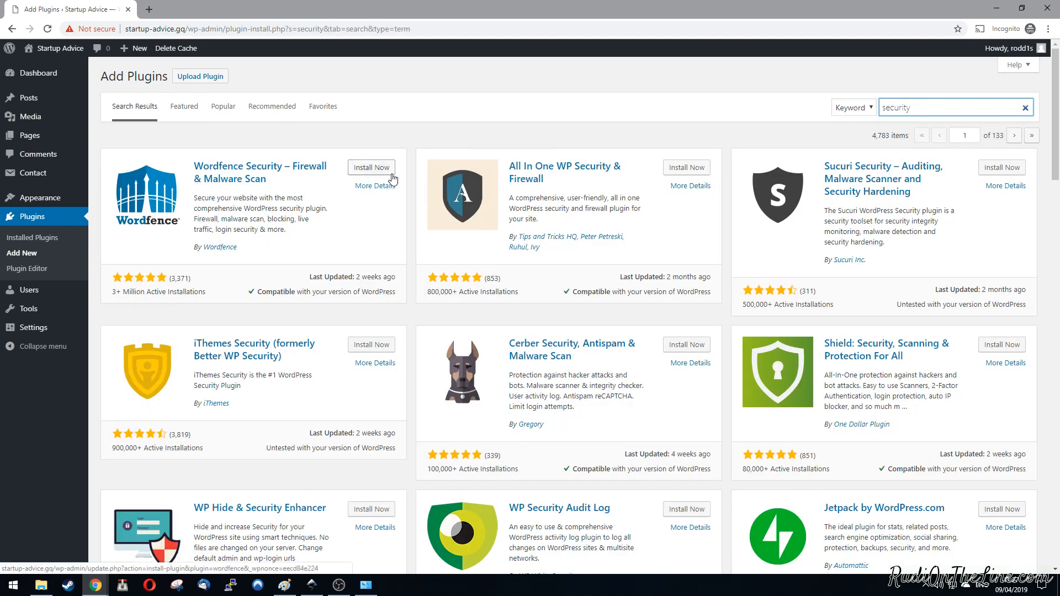
Step: Install and activate the All In One WP Security & Firewall plugin from the search results
left_click(686, 172)
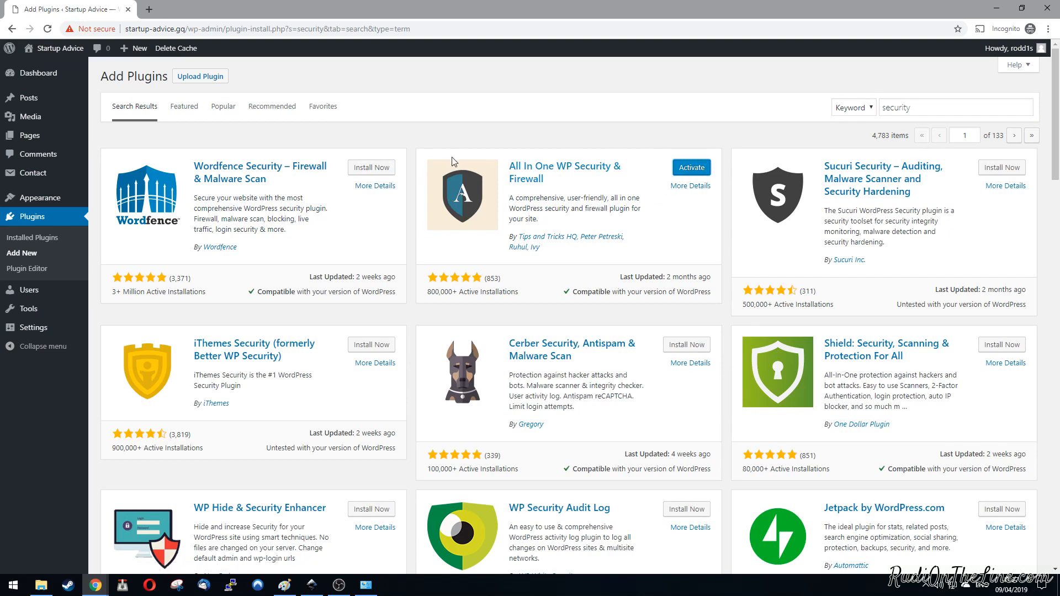
left_click(686, 174)
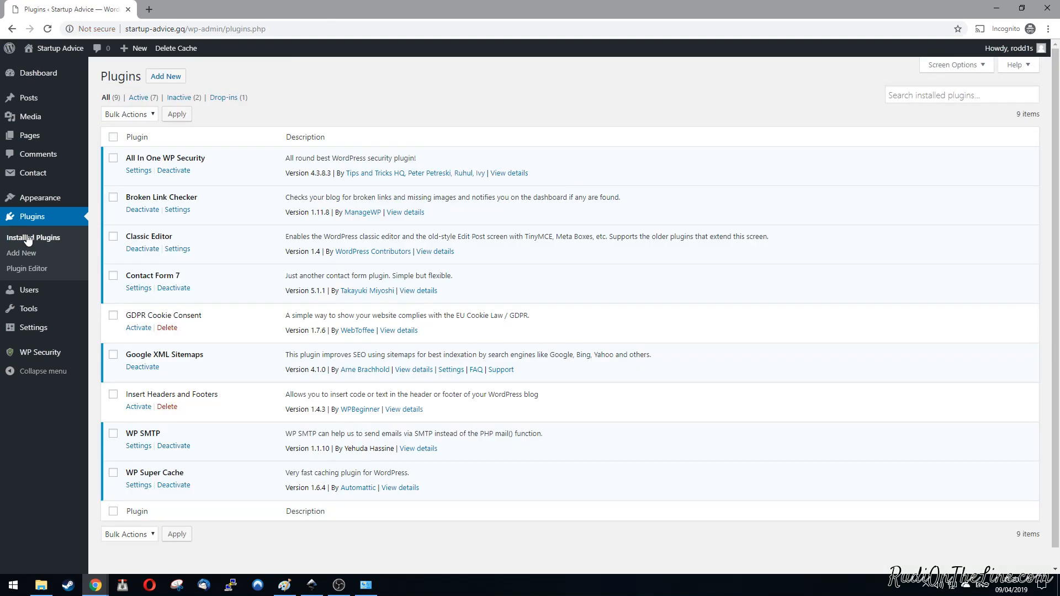
Step: Activate the inactive GDPR Cookie Consent and Insert Headers and Footers plugins together with a bulk action
left_click(113, 315)
left_click(113, 395)
left_click(154, 114)
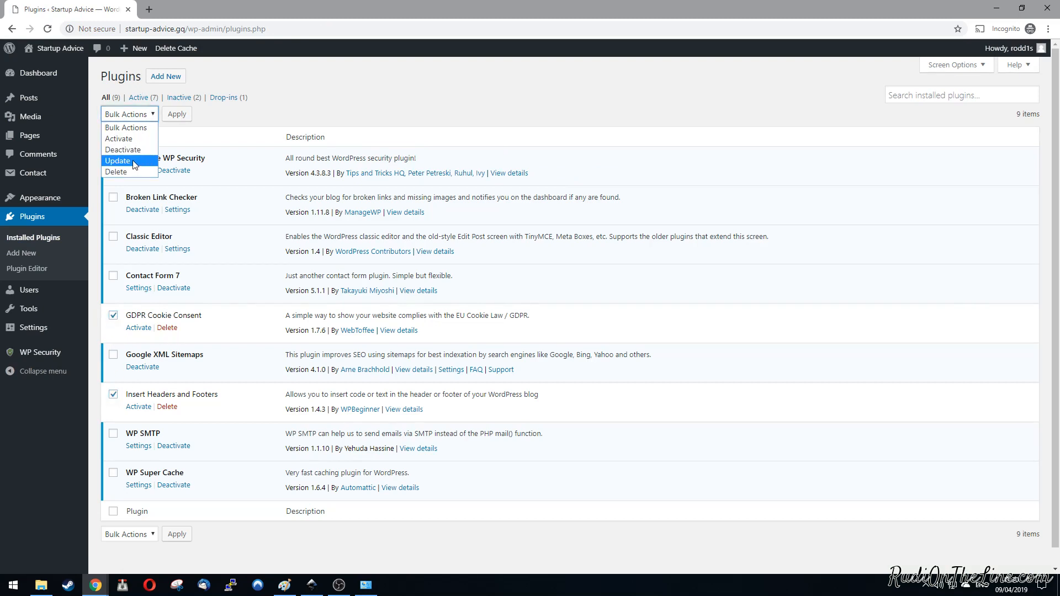
left_click(129, 139)
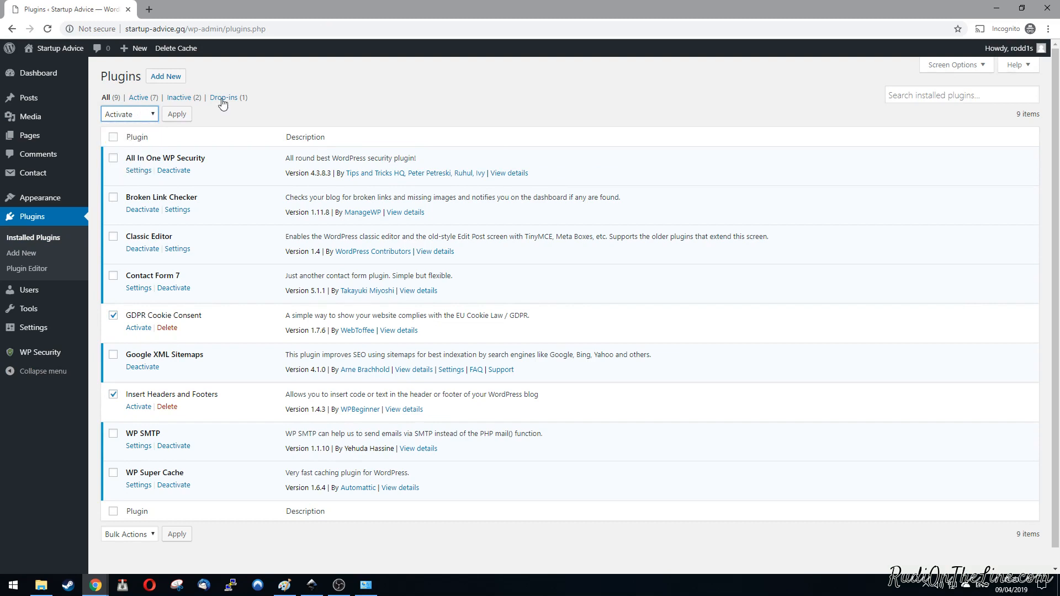
left_click(177, 114)
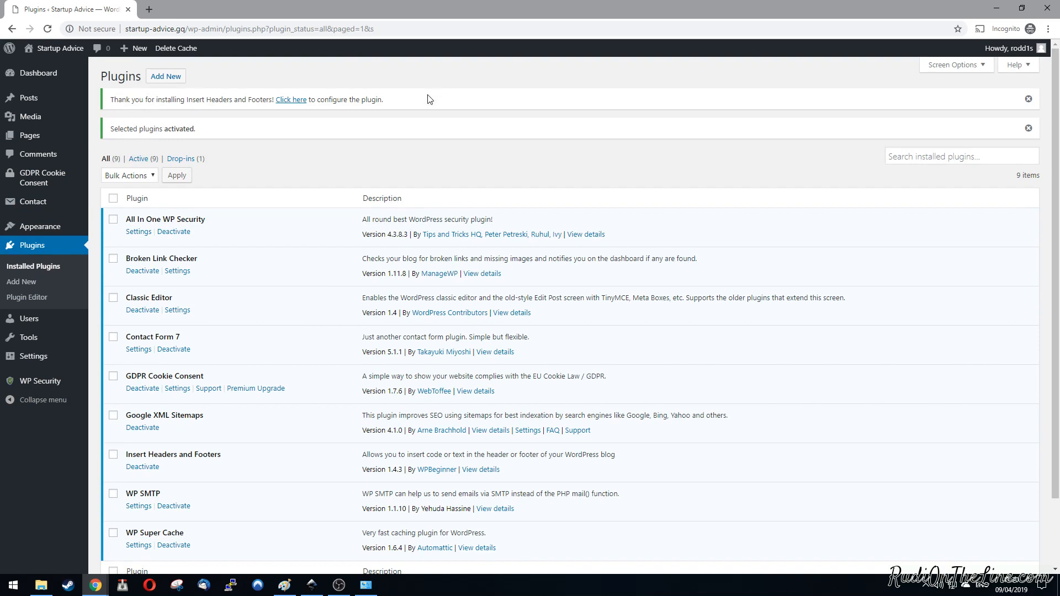
Step: Delete the Twenty Seventeen theme from the site's installed themes and confirm its removal
left_click(33, 356)
mouse_move(51, 234)
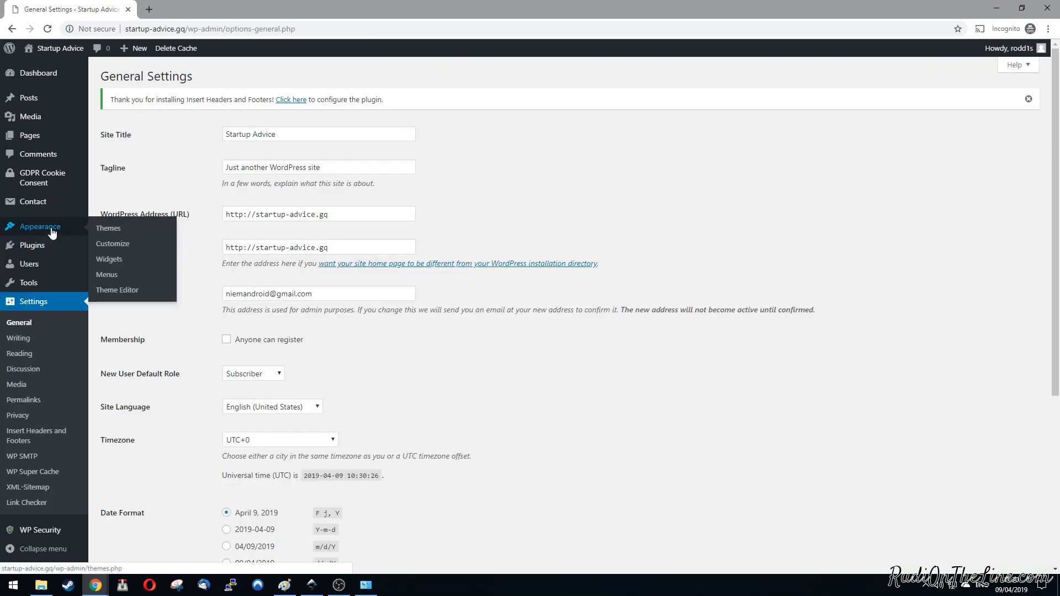
left_click(51, 234)
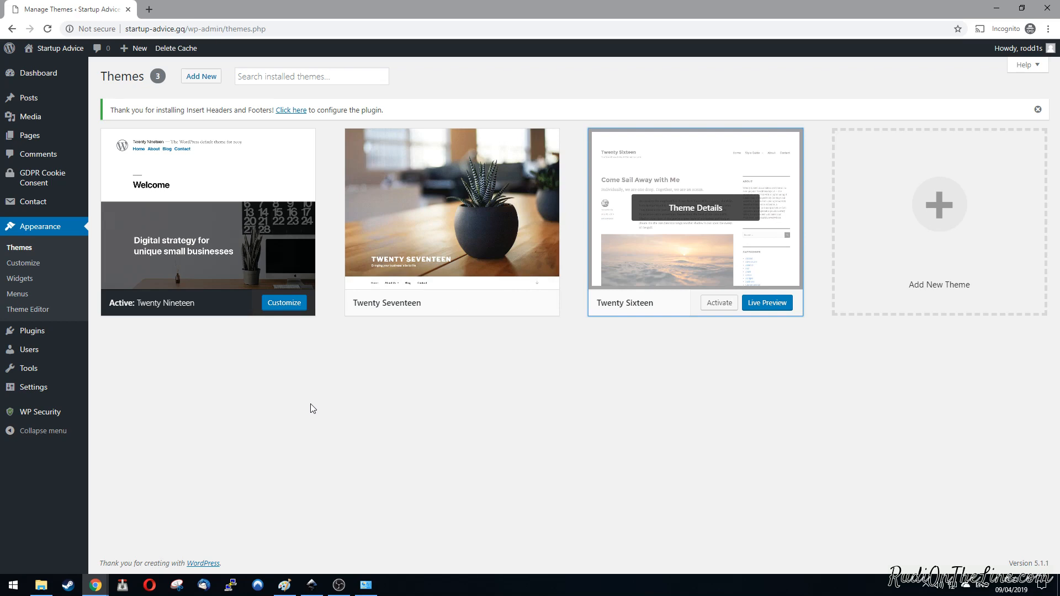
left_click(472, 224)
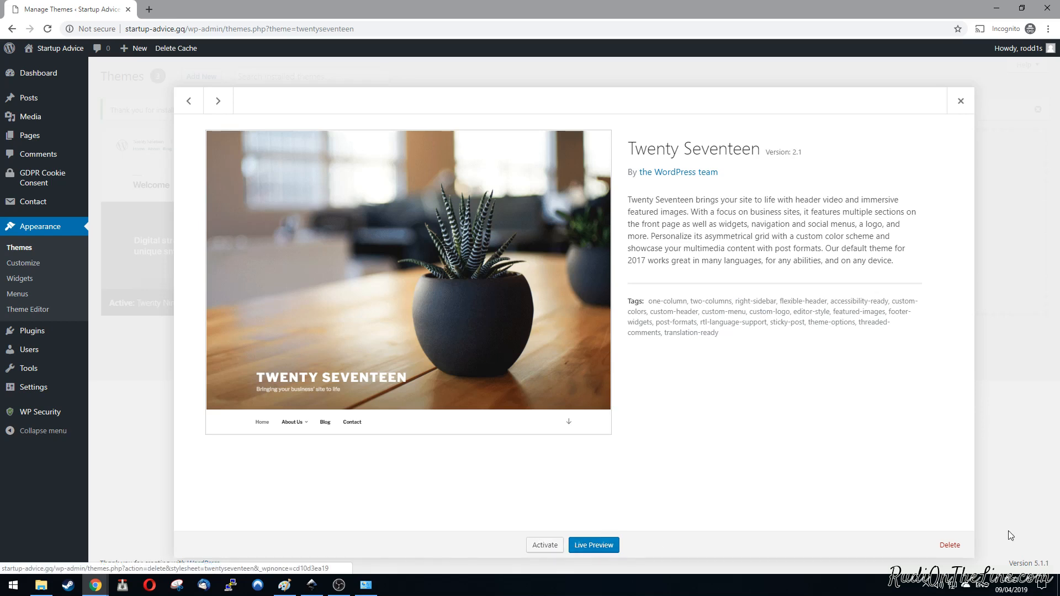
left_click(952, 549)
left_click(581, 112)
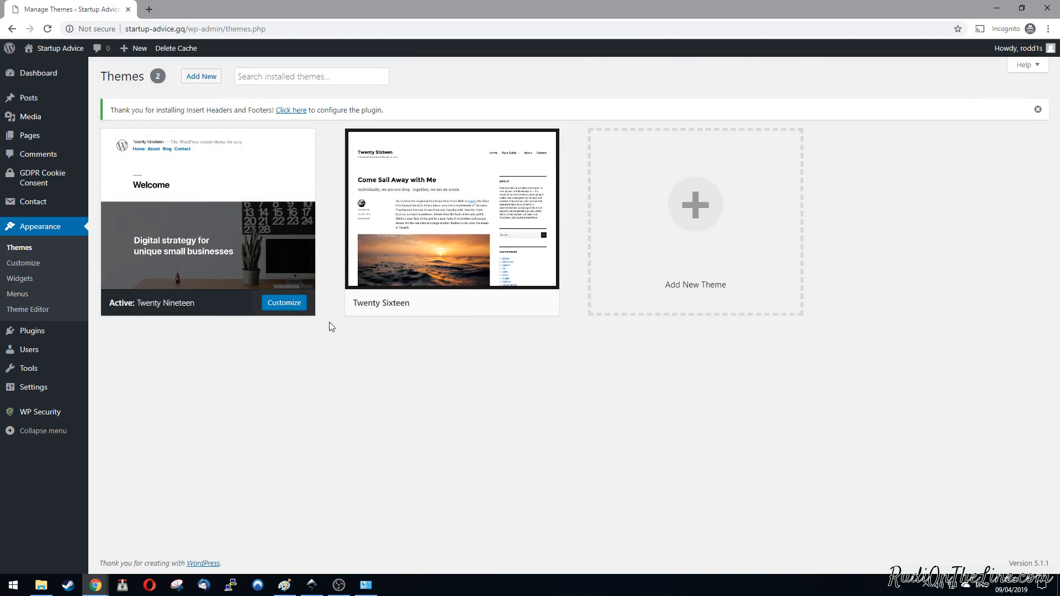
Step: Activate the Twenty Sixteen theme and delete the Twenty Nineteen theme, confirming its removal
left_click(418, 222)
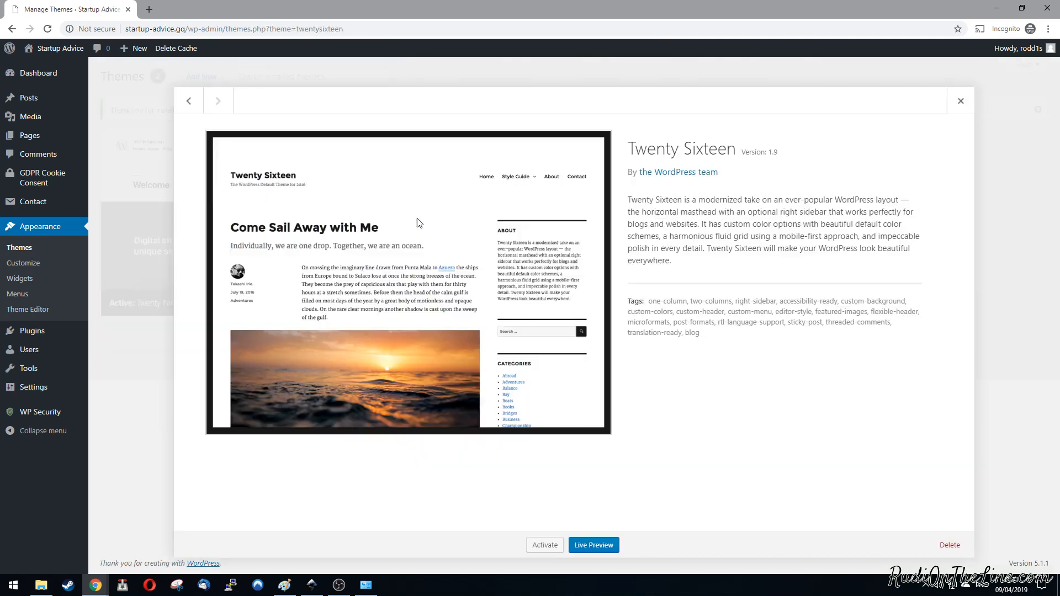
left_click(544, 545)
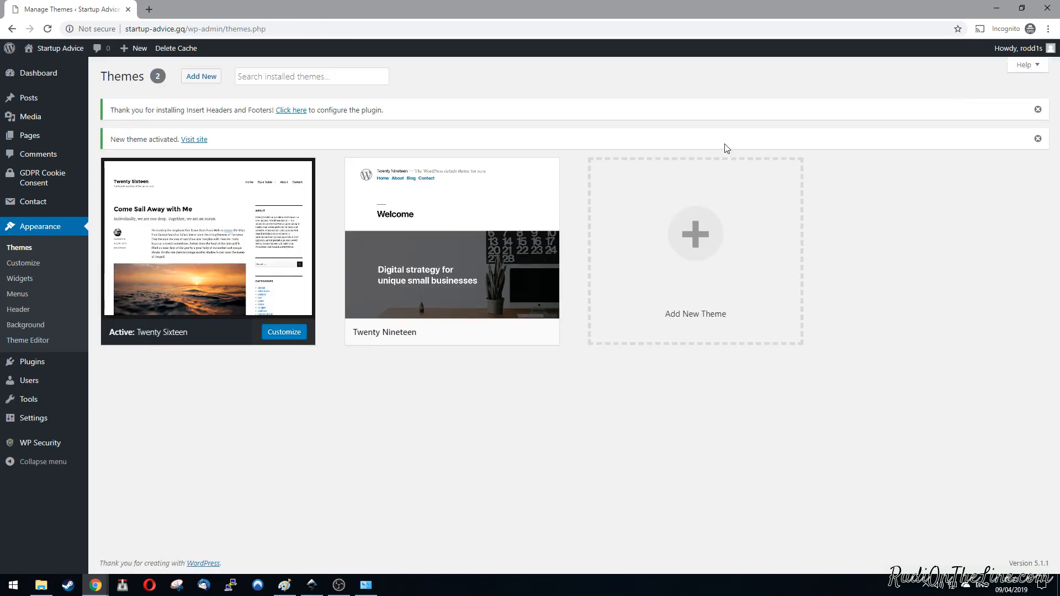
left_click(474, 268)
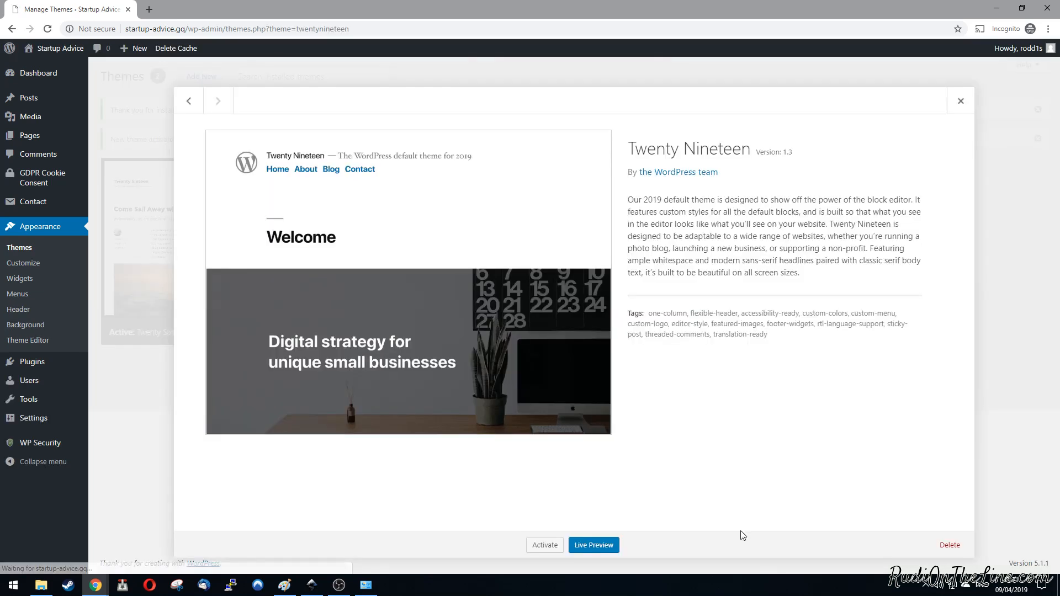
left_click(949, 546)
left_click(577, 114)
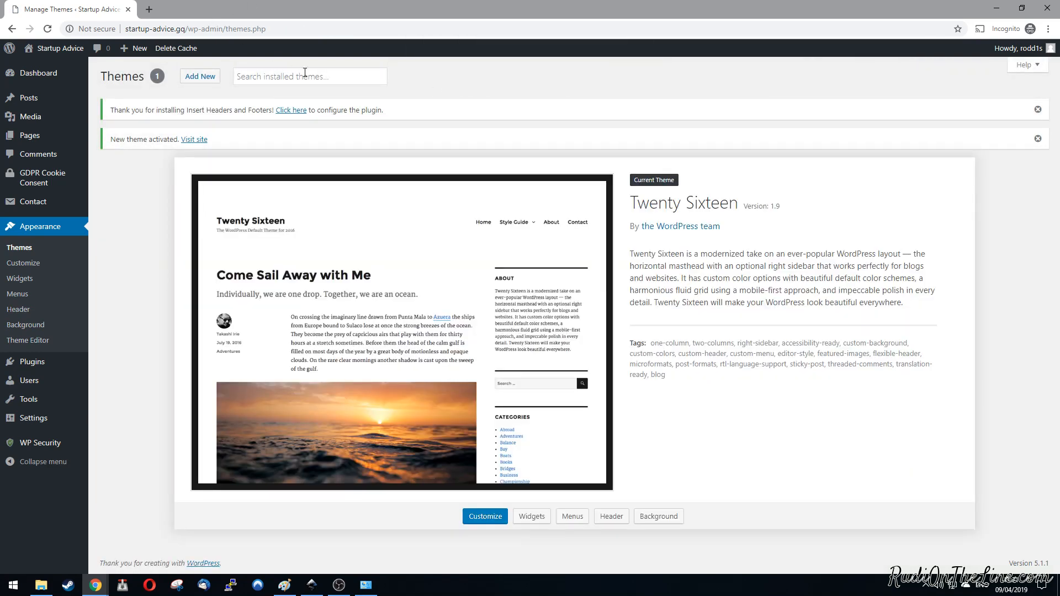
Step: Start adding a new theme and look through the featured, popular, latest and favorites listings
left_click(193, 80)
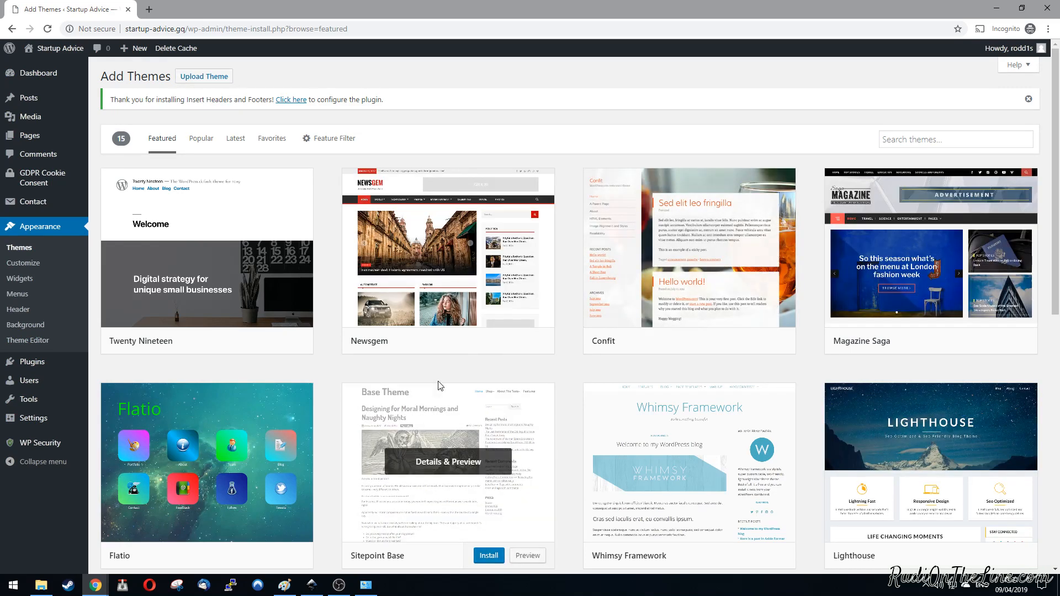
scroll(279, 370, "down", 2)
scroll(279, 370, "up", 2)
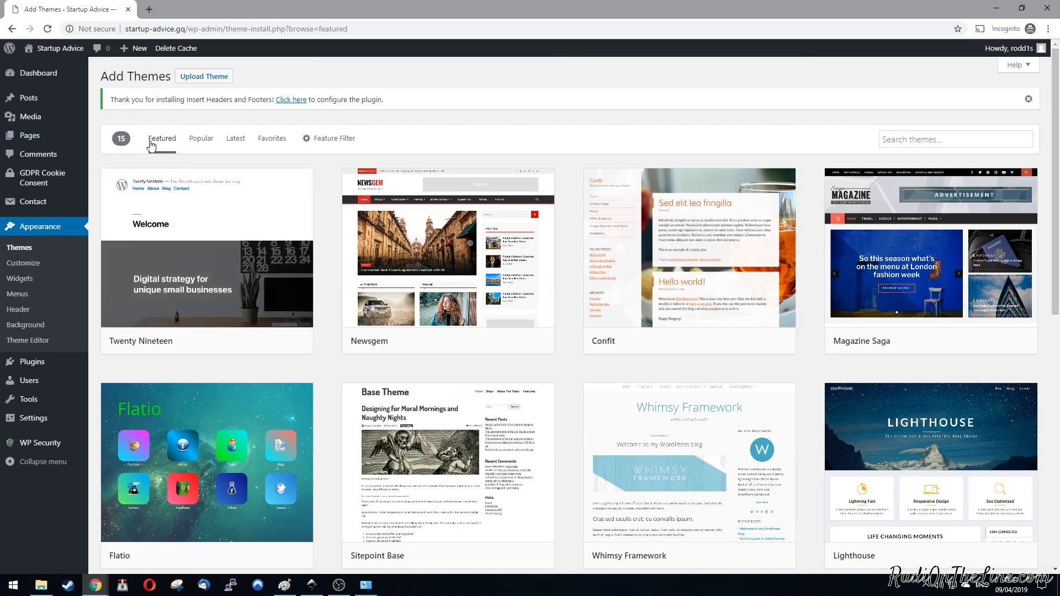
left_click(200, 138)
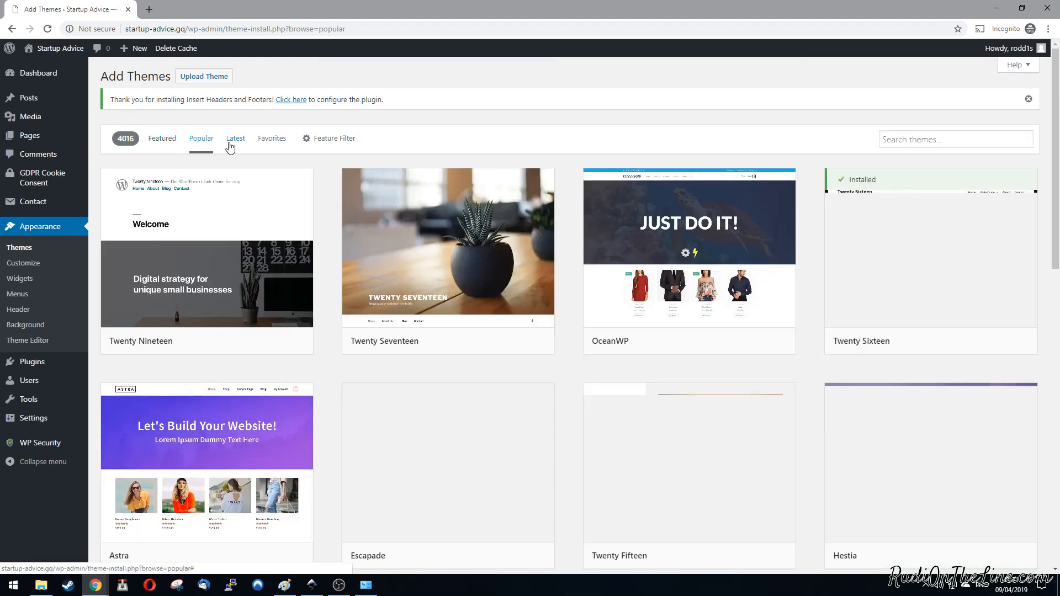
left_click(238, 143)
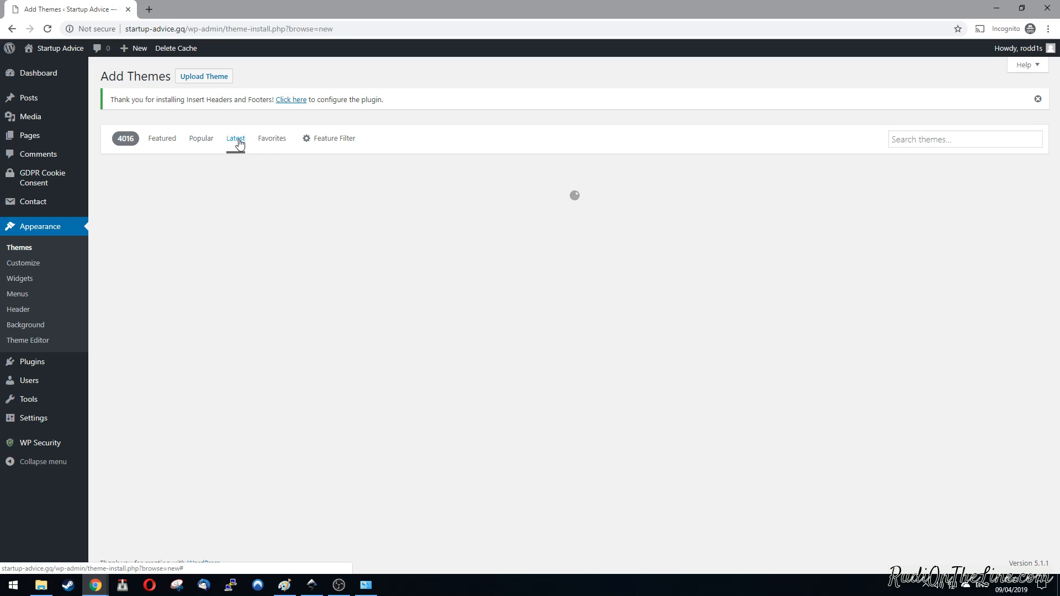
left_click(271, 142)
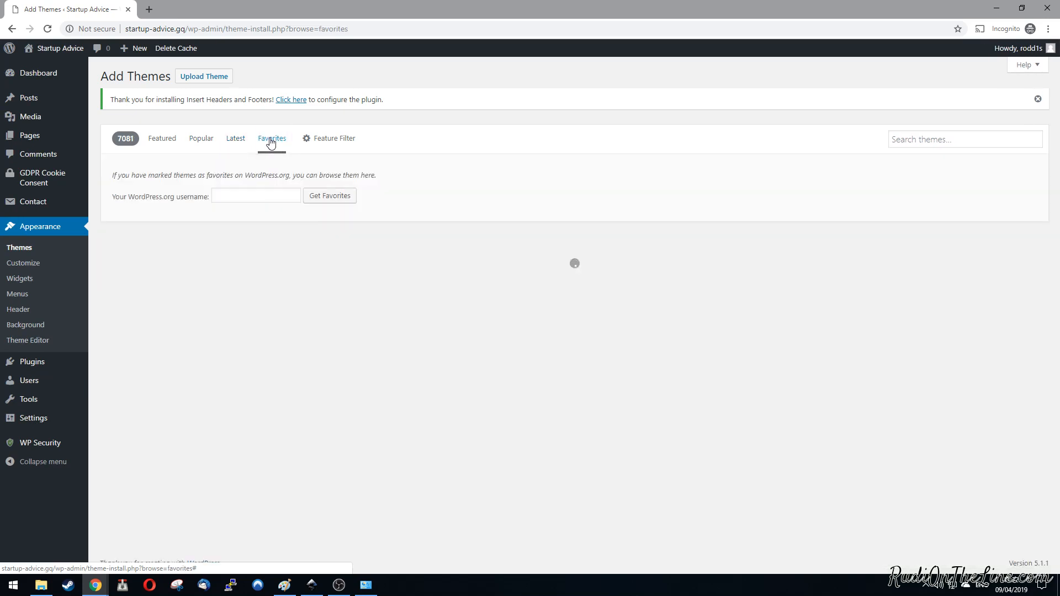
left_click(163, 141)
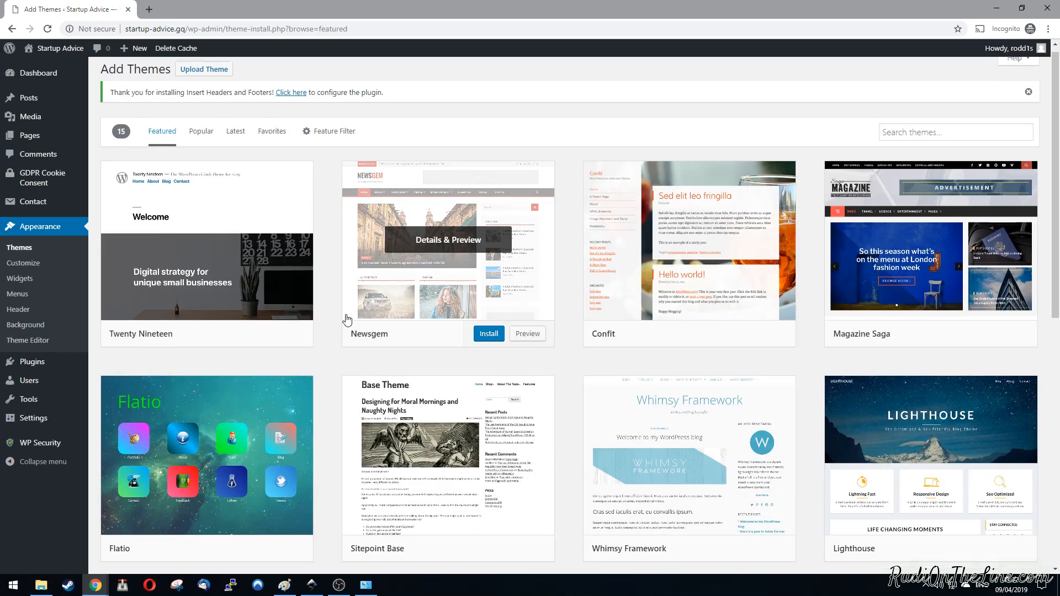
Step: Preview the Flatio theme from the featured themes and install it without activating it
scroll(345, 315, "down", 2)
left_click(212, 364)
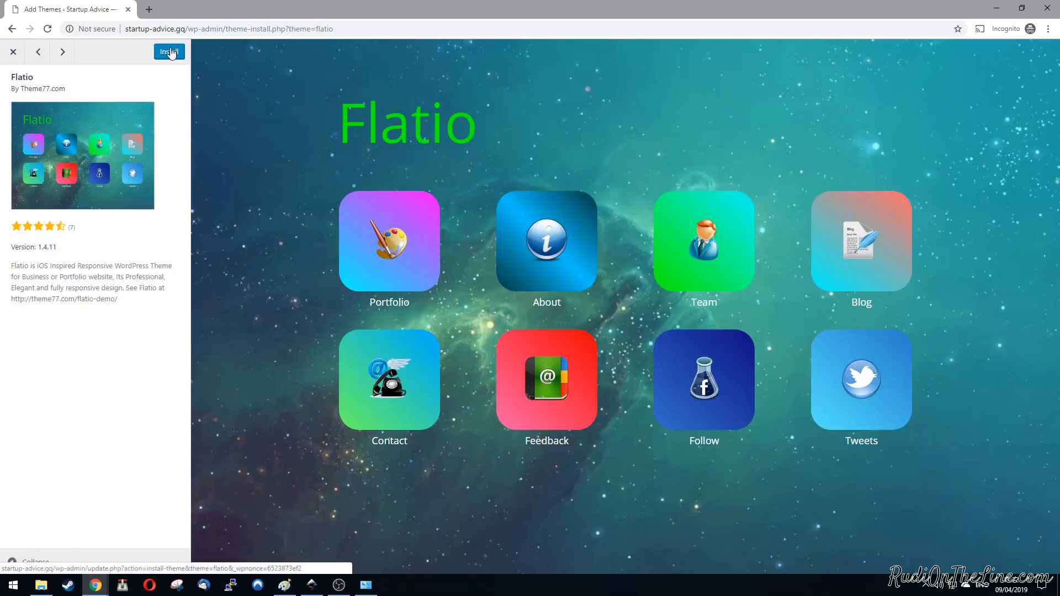
left_click(172, 56)
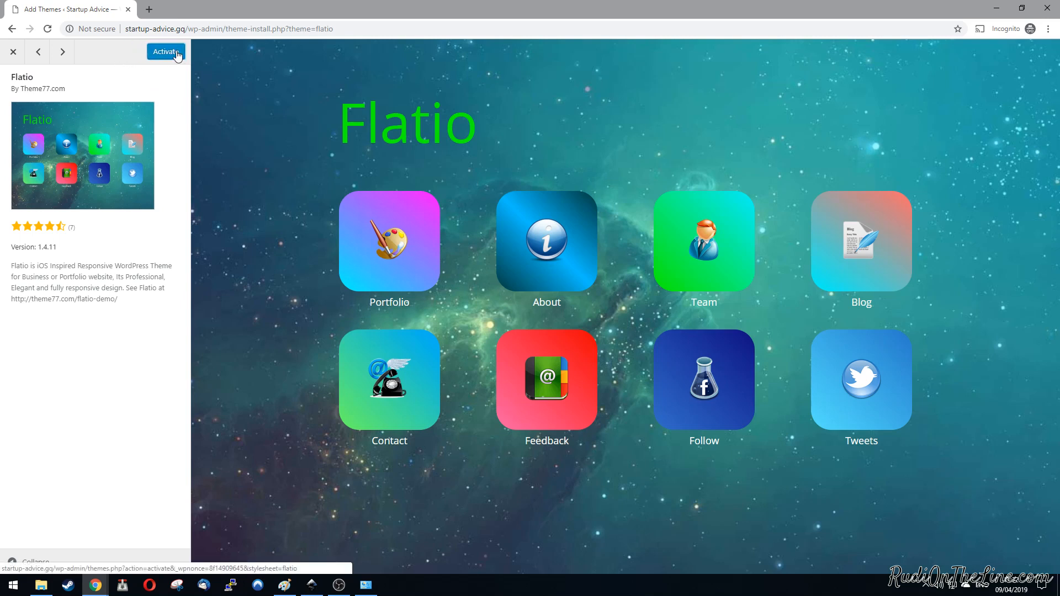
left_click(13, 53)
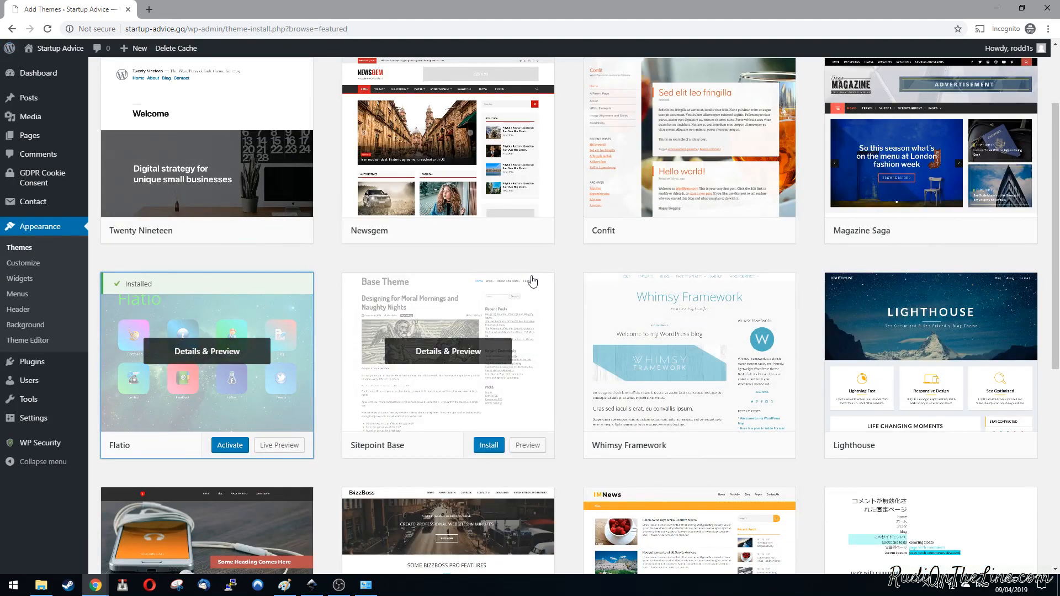
Step: Browse the featured and popular themes and those matching a search for "news", previewing the MH Newsdesk lite theme
scroll(558, 287, "down", 4)
scroll(560, 285, "down", 3)
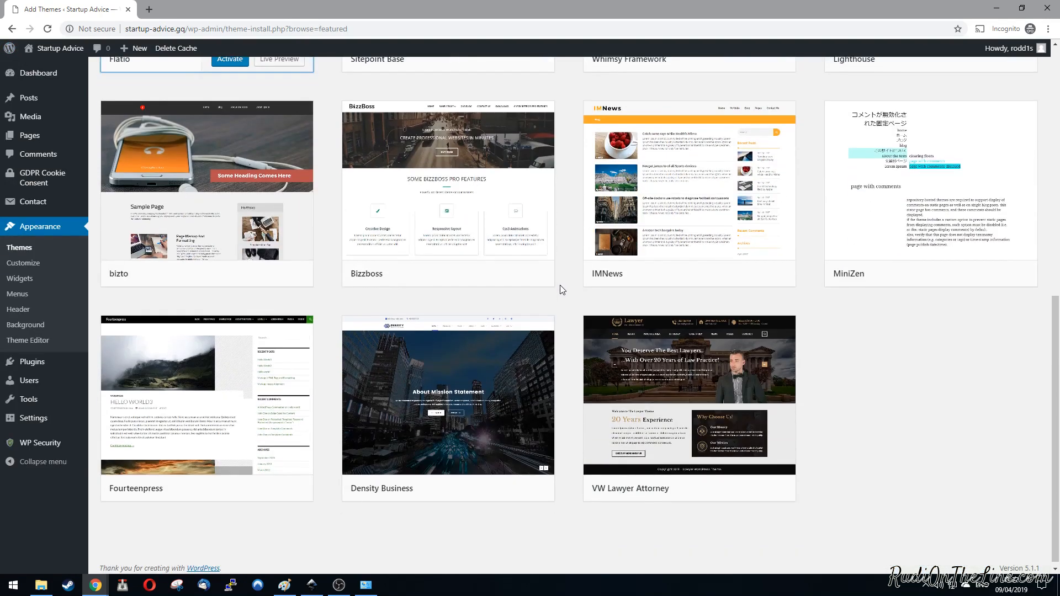
scroll(561, 287, "up", 7)
scroll(561, 286, "up", 2)
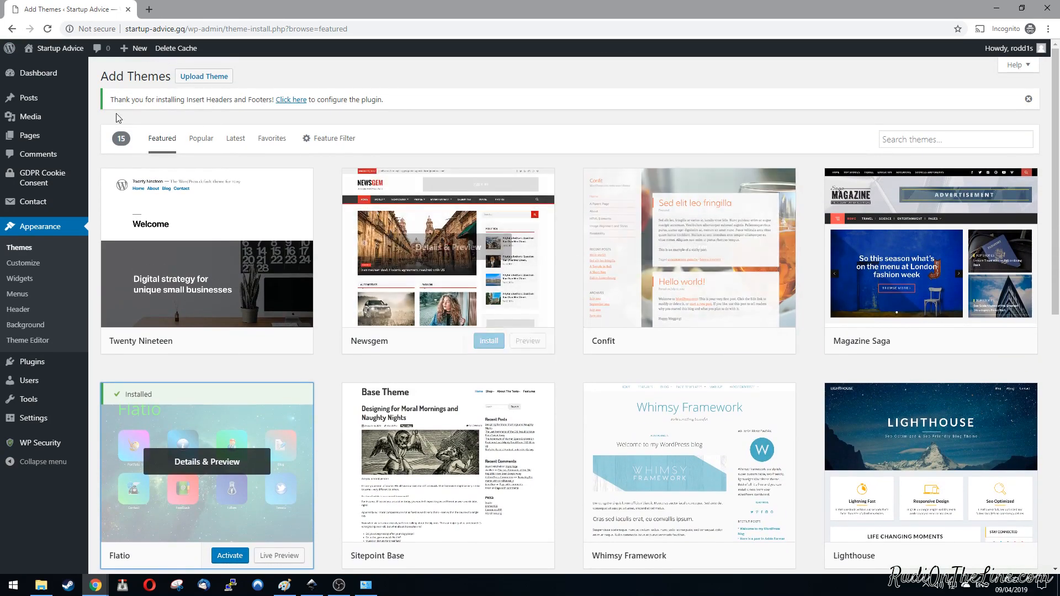
left_click(201, 139)
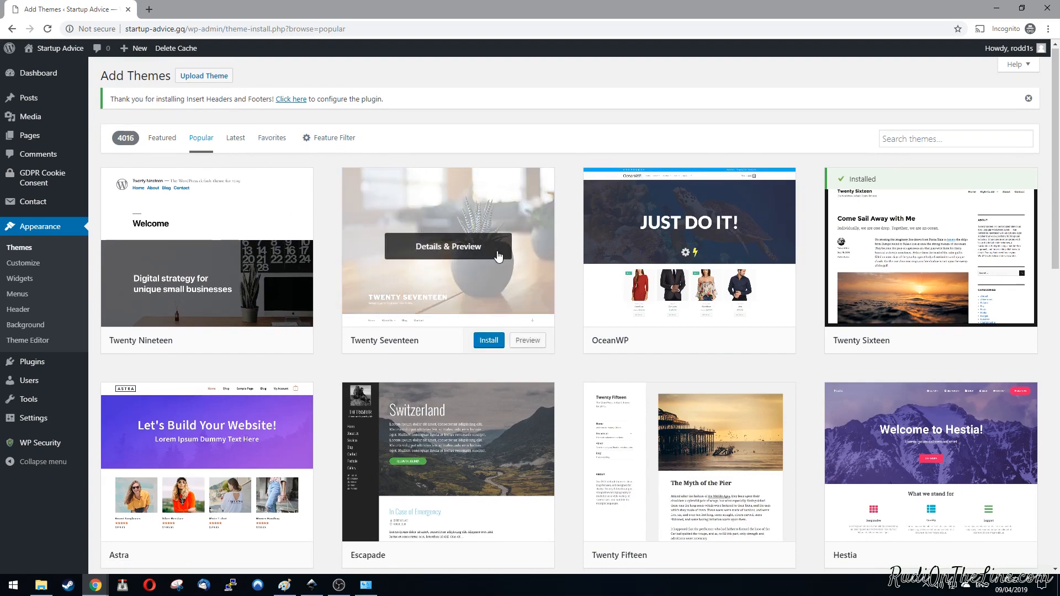
scroll(497, 254, "down", 7)
scroll(498, 255, "down", 6)
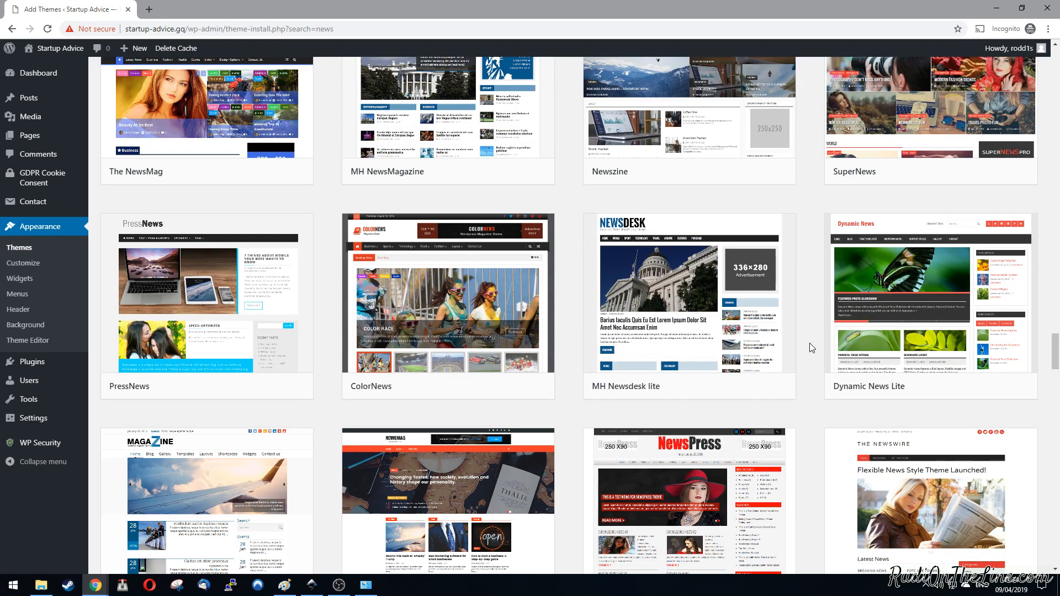
left_click(696, 301)
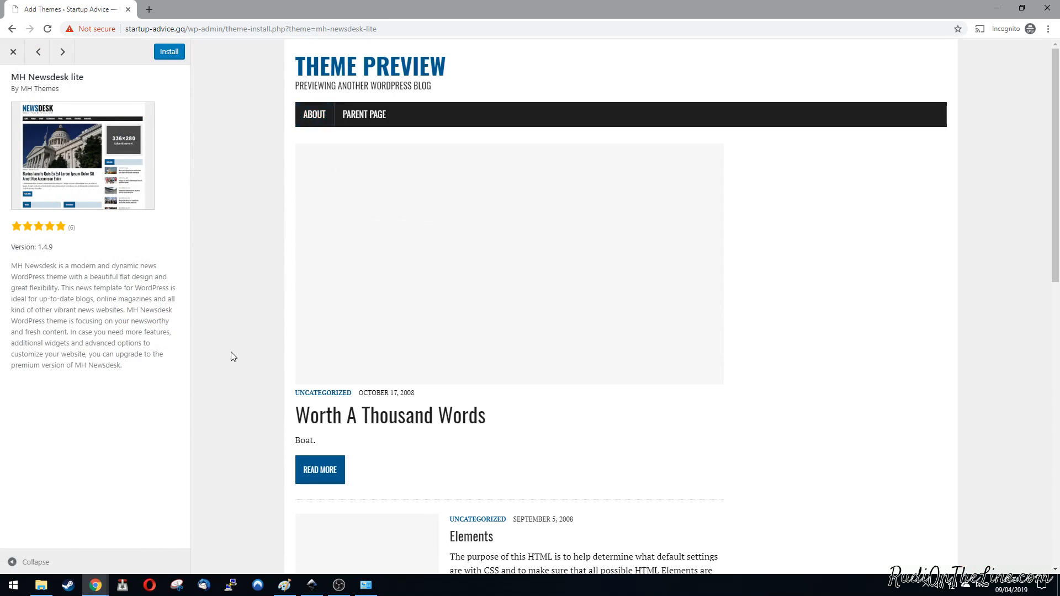
scroll(265, 376, "down", 12)
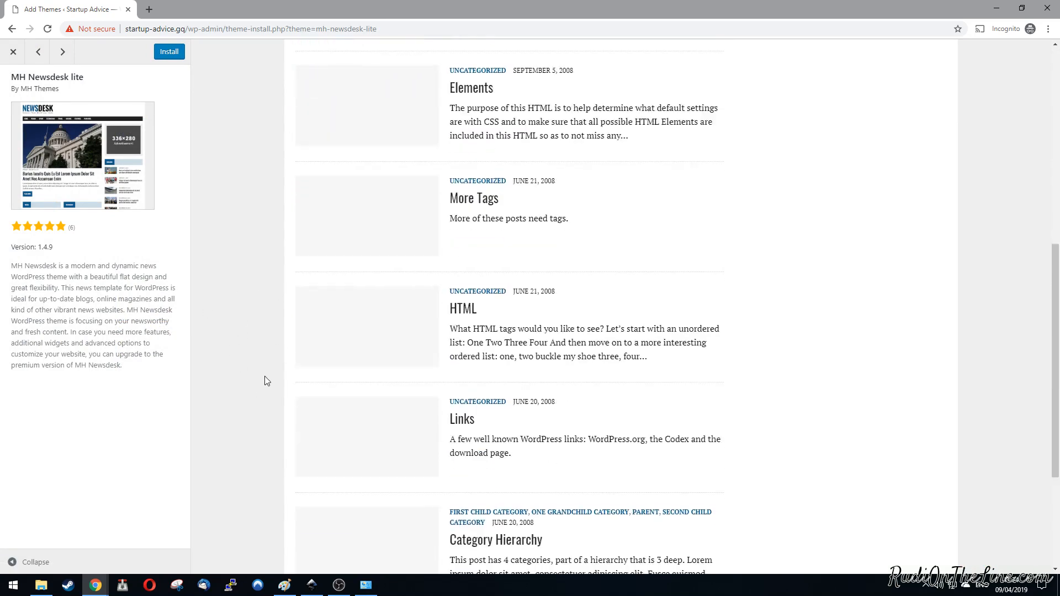
left_click(14, 53)
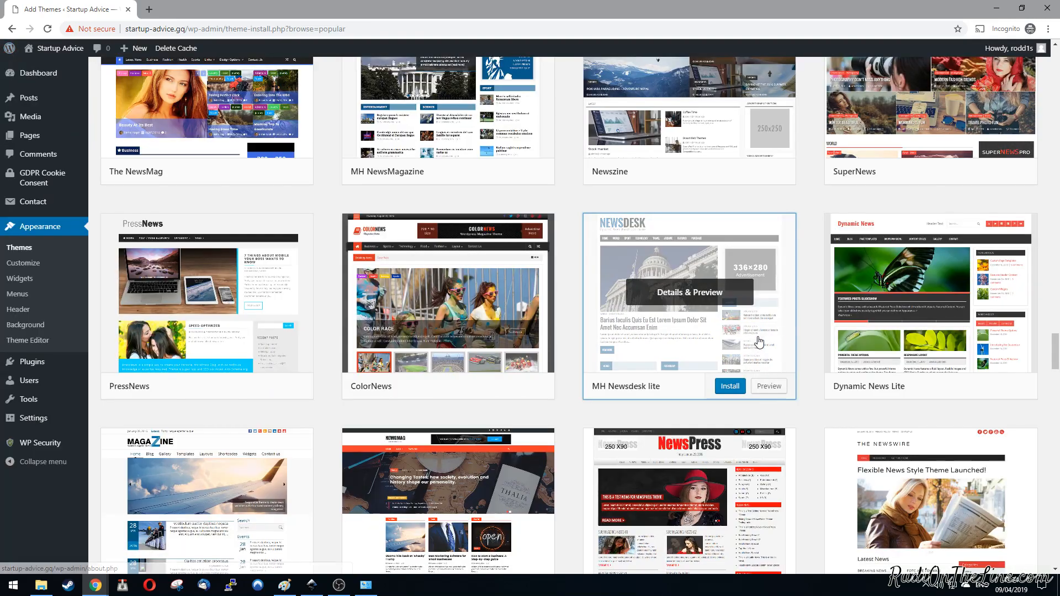
Step: Find the ConsultPress Lite theme among the listed themes, install it and activate it on the site
scroll(742, 348, "down", 10)
scroll(740, 359, "down", 14)
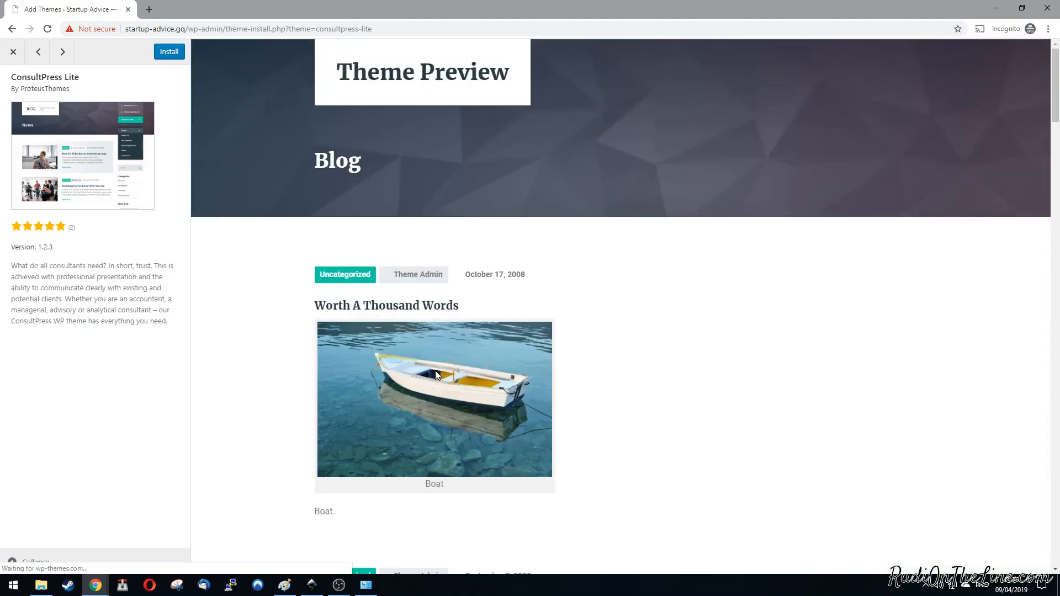
left_click(172, 51)
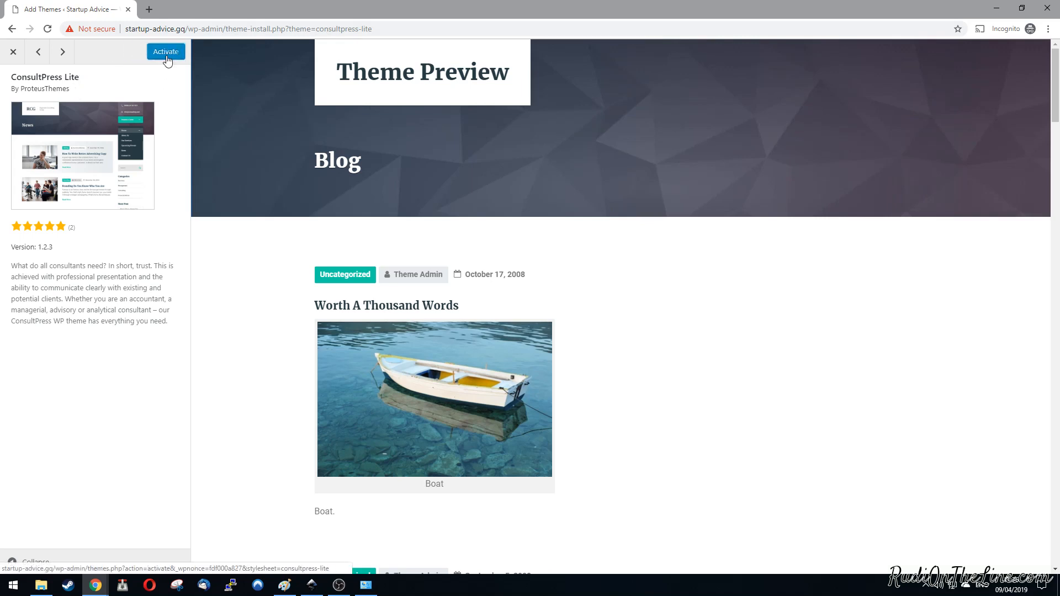
left_click(167, 56)
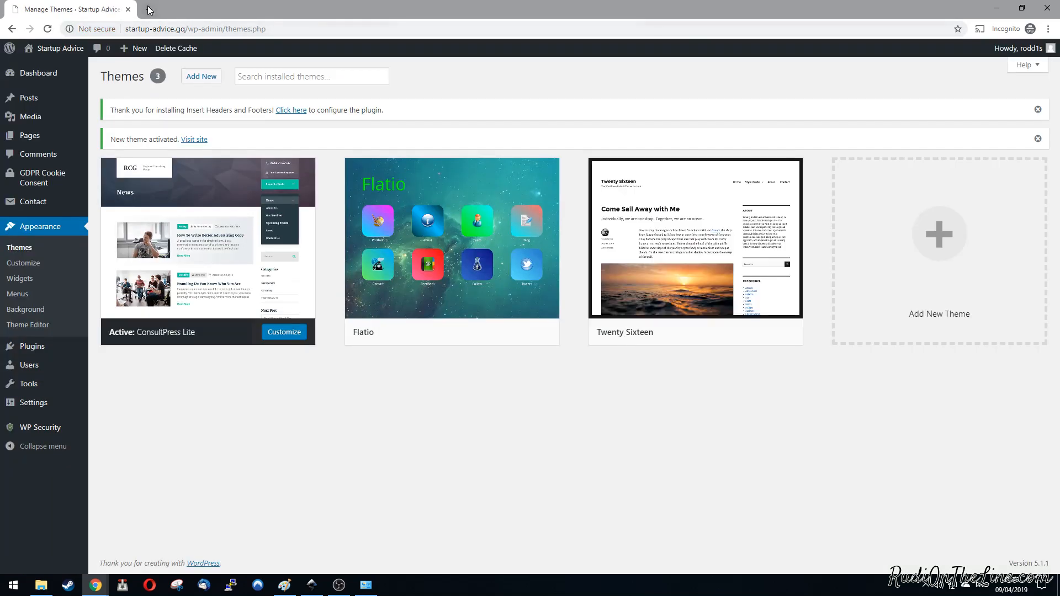
Step: Open startup-advice.gq in a new browser tab to view the live site with the active theme
left_click(149, 11)
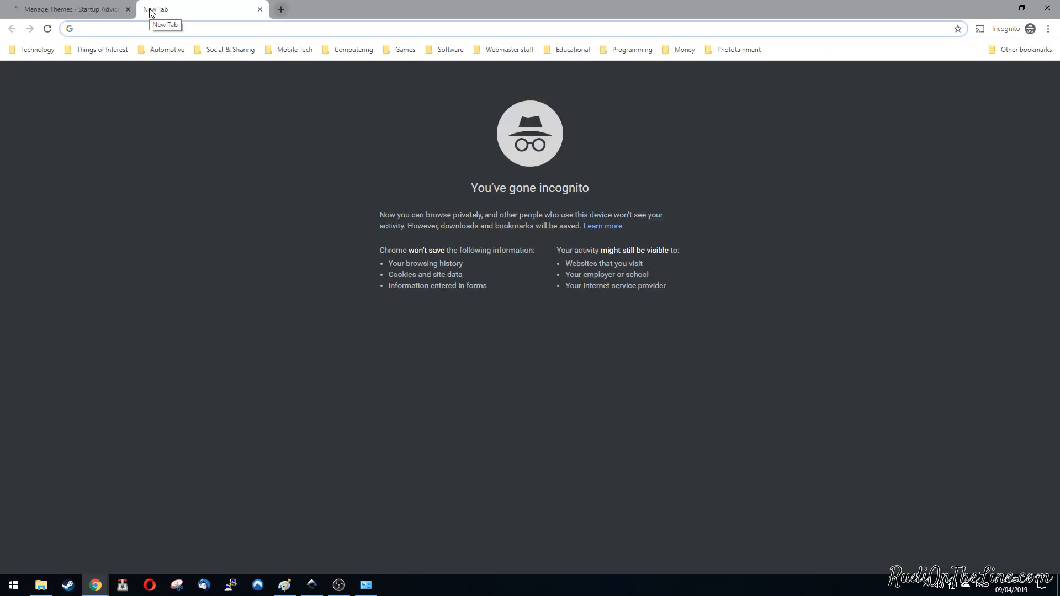
type("startup-ad")
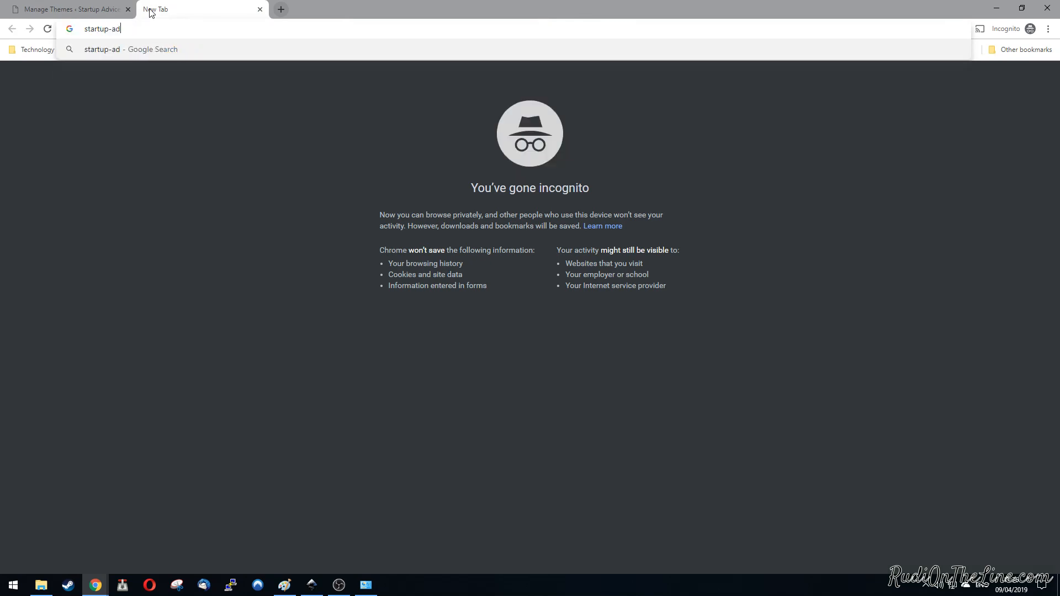
type("vice.gq")
key("Return")
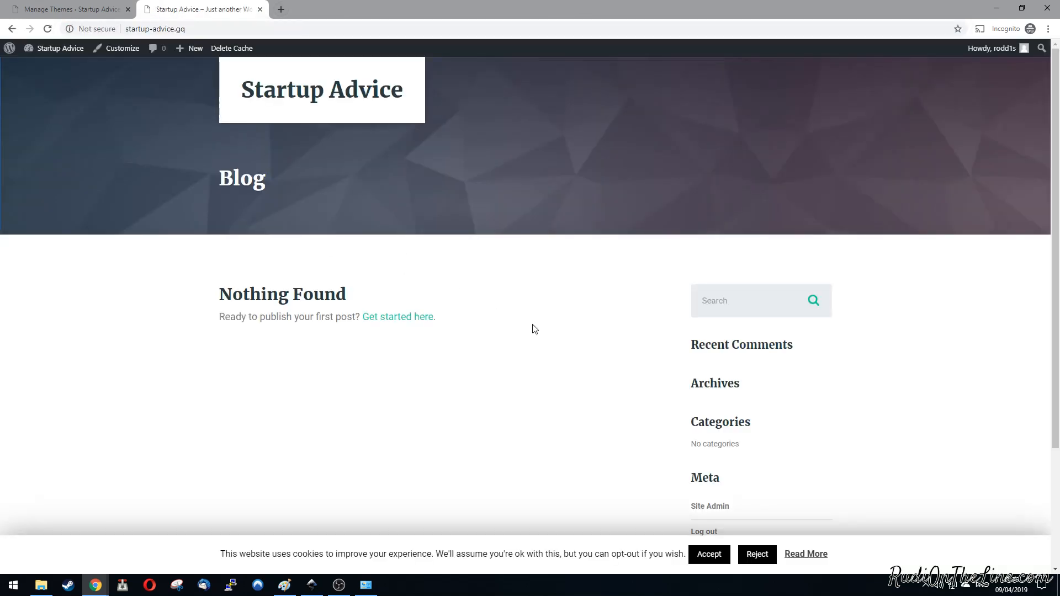
Step: Look over the live blog page from its header down to the sidebar widgets
scroll(577, 381, "down", 1)
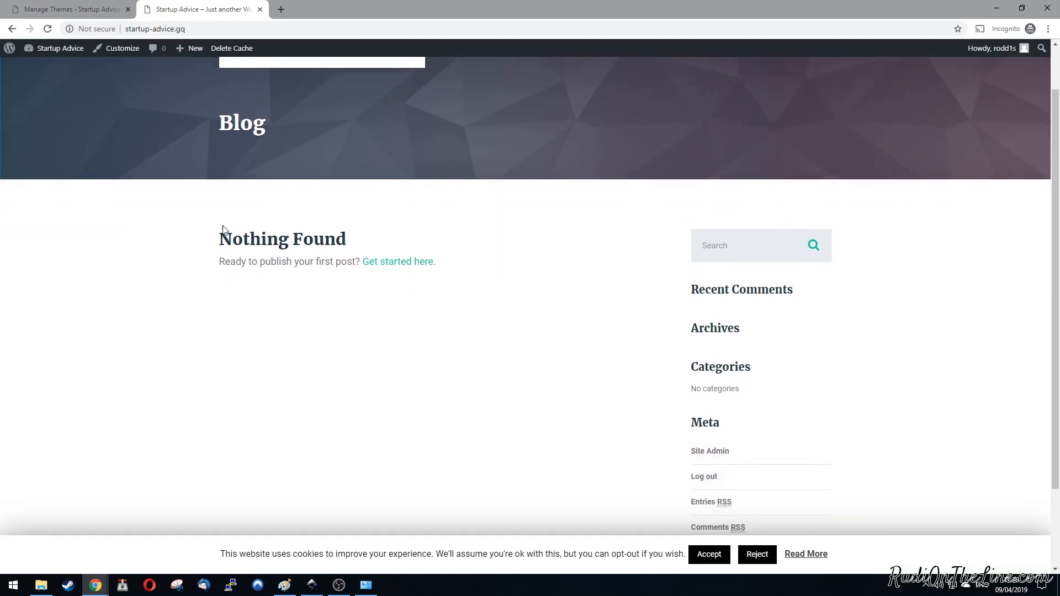
scroll(486, 309, "down", 2)
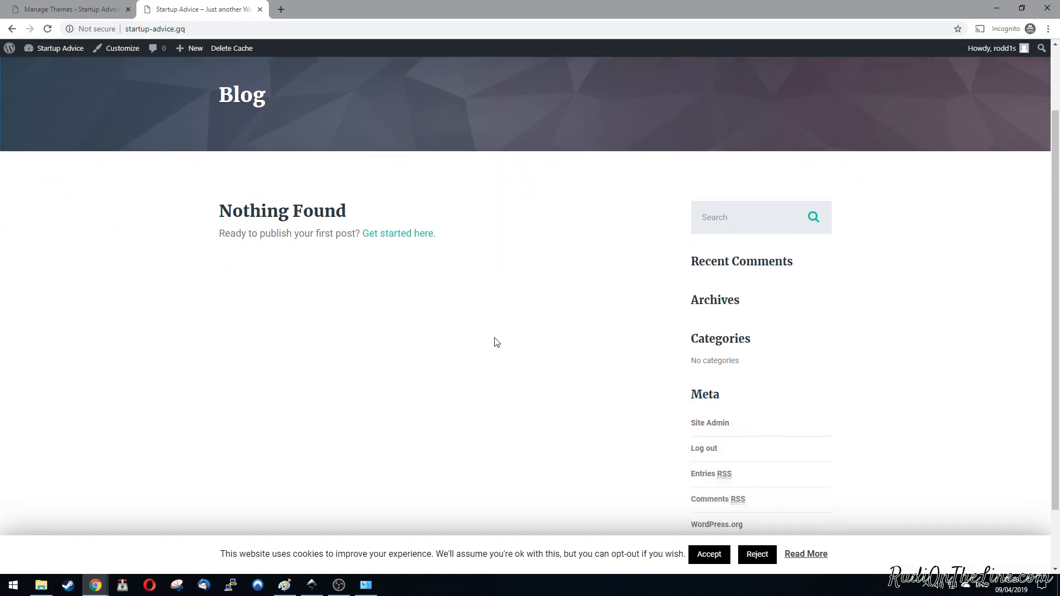
scroll(556, 392, "up", 3)
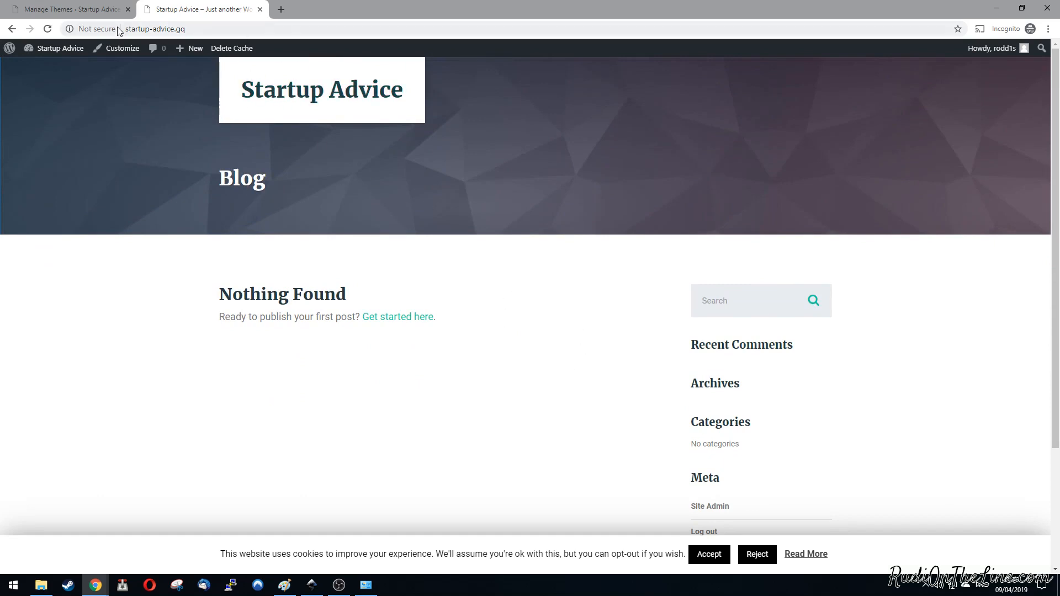
Step: Return to the theme management page and open the ConsultPress Lite theme options in the customizer
left_click(98, 9)
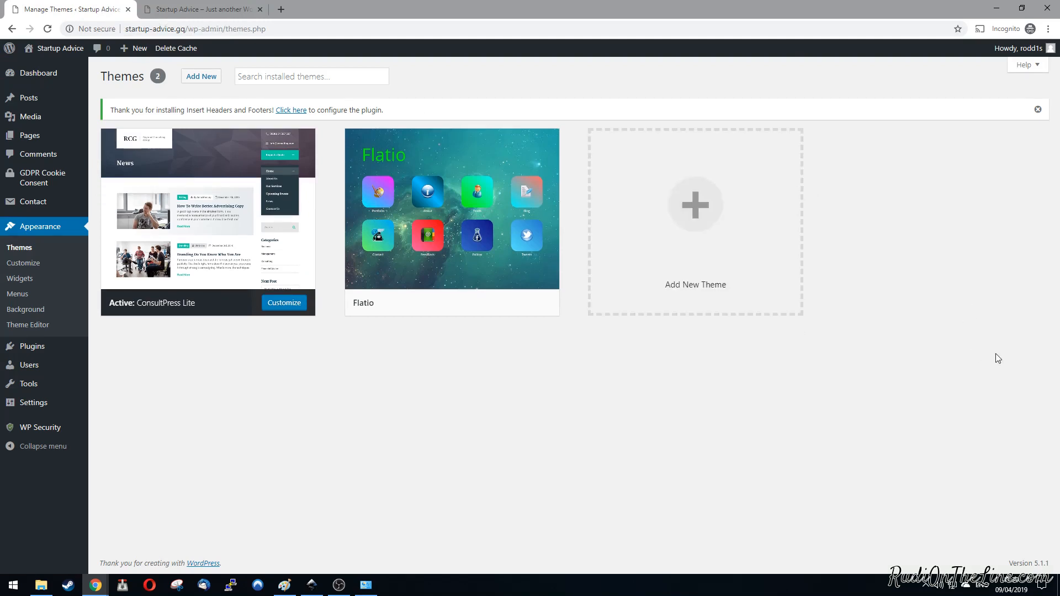
left_click(28, 265)
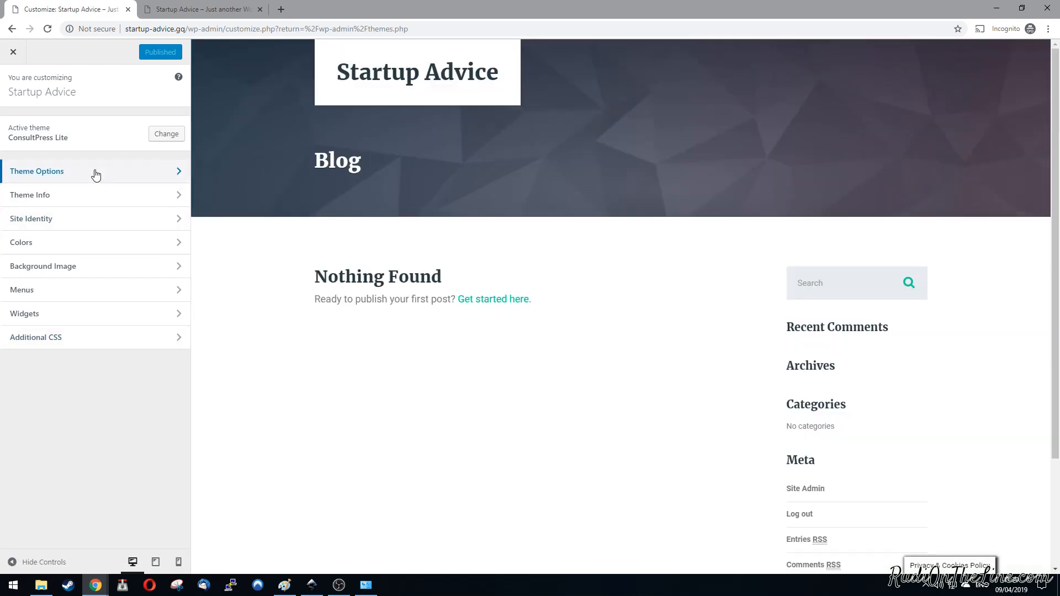
left_click(96, 175)
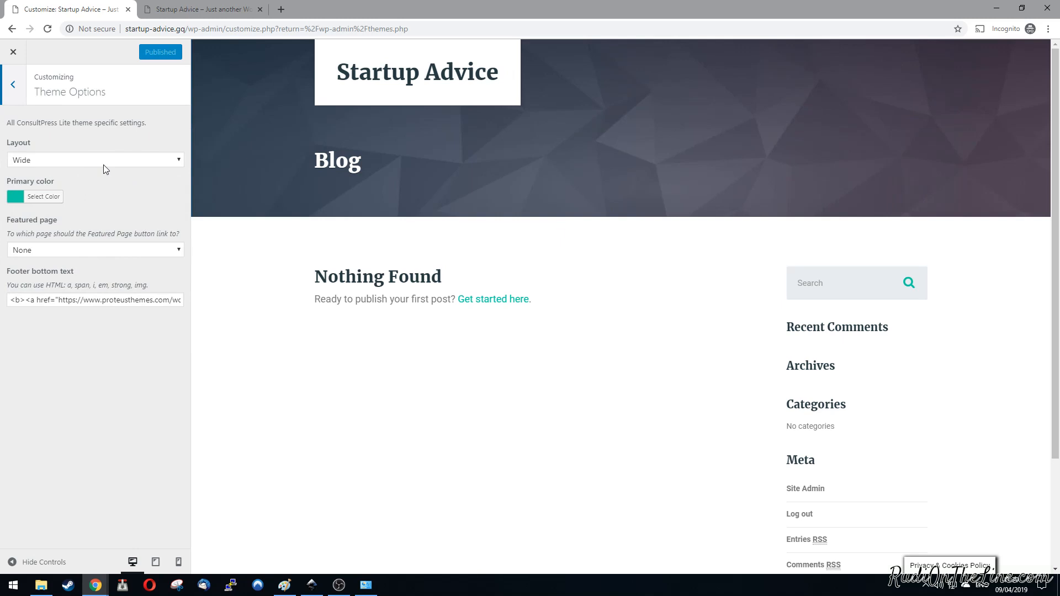
Step: Try the Boxed site layout in the theme options, switch back to Wide and leave the theme options
left_click(70, 159)
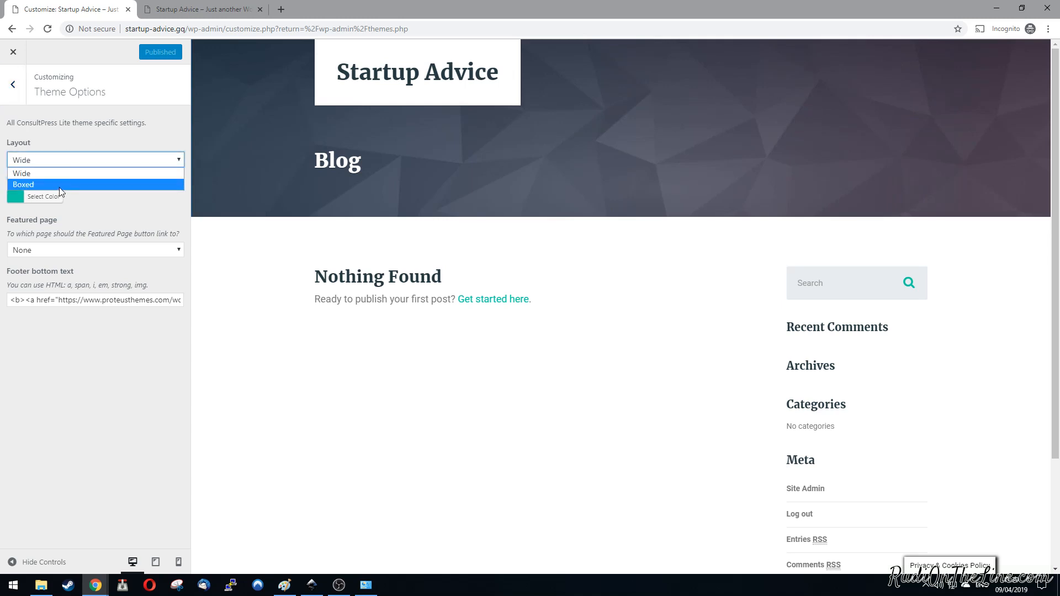
left_click(78, 173)
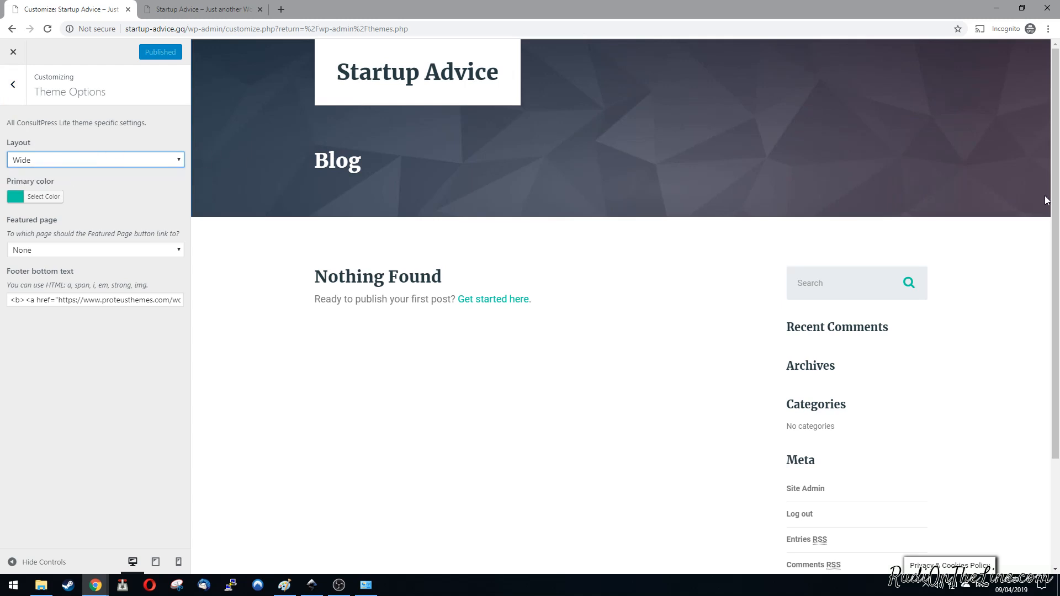
left_click(56, 160)
left_click(33, 181)
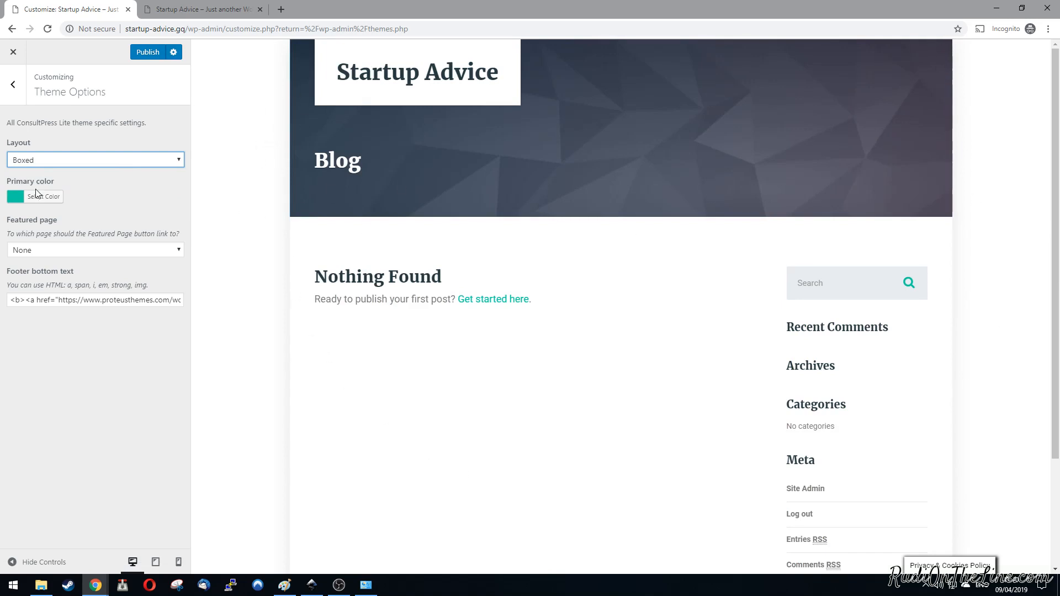
left_click(69, 160)
left_click(54, 170)
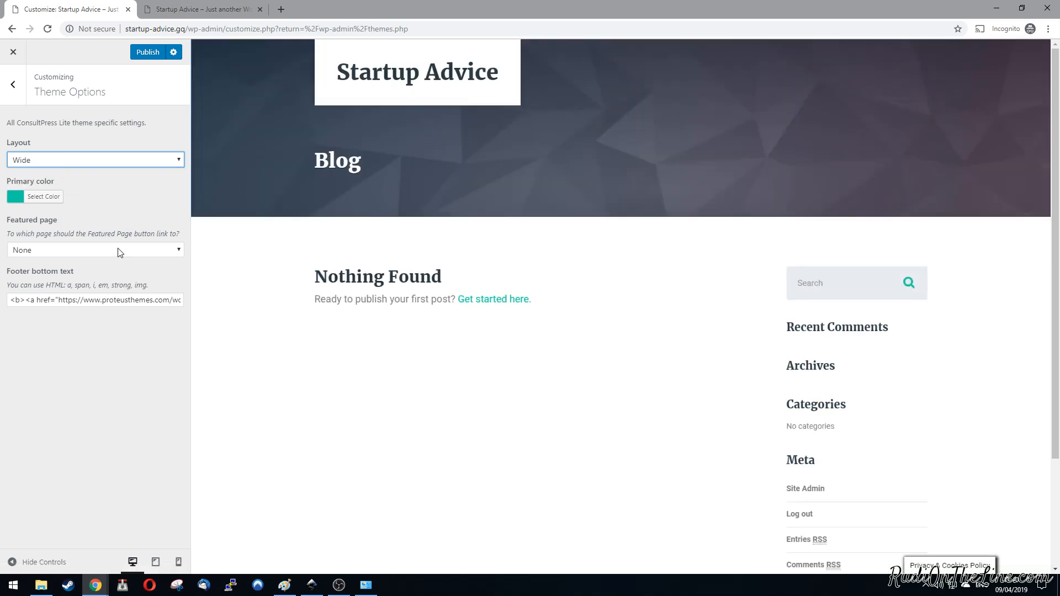
key("Escape")
Step: Review the Site Title and Tagline settings under Site Identity without changing them
left_click(64, 219)
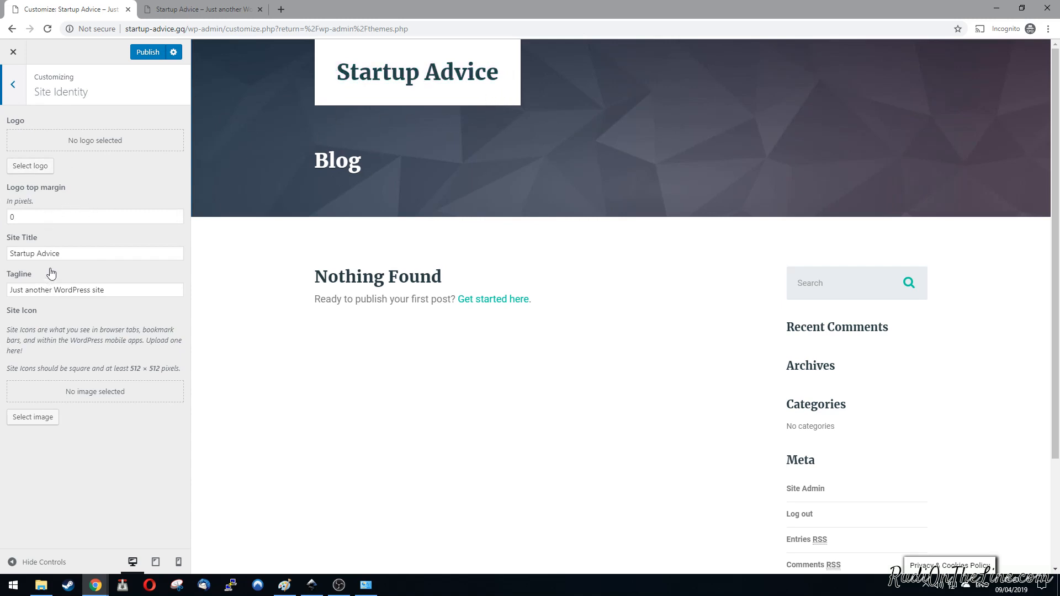
left_click(77, 255)
left_click_drag(77, 256, 2, 255)
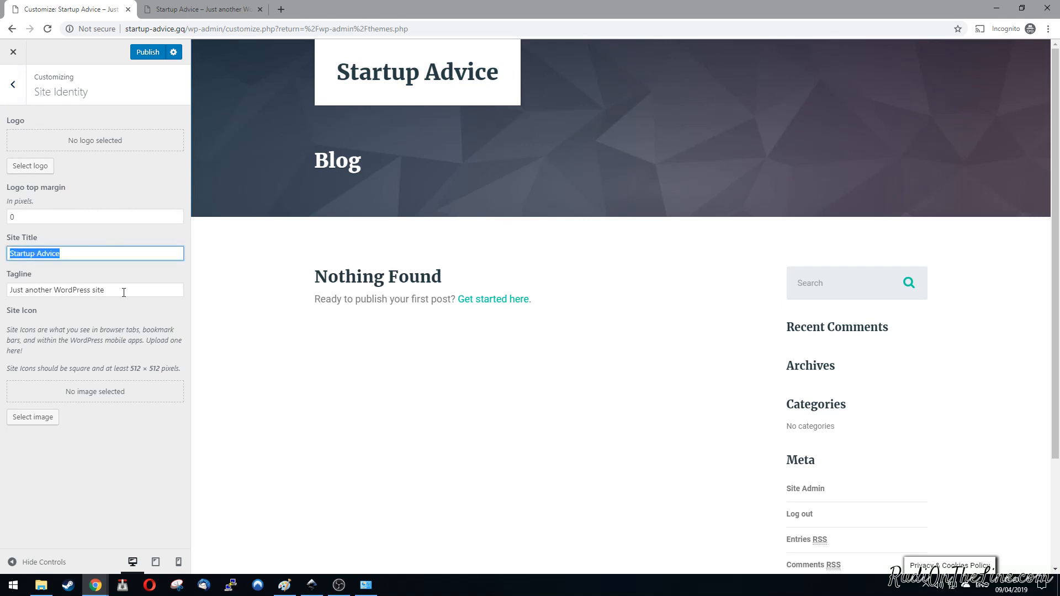
left_click_drag(123, 293, 3, 293)
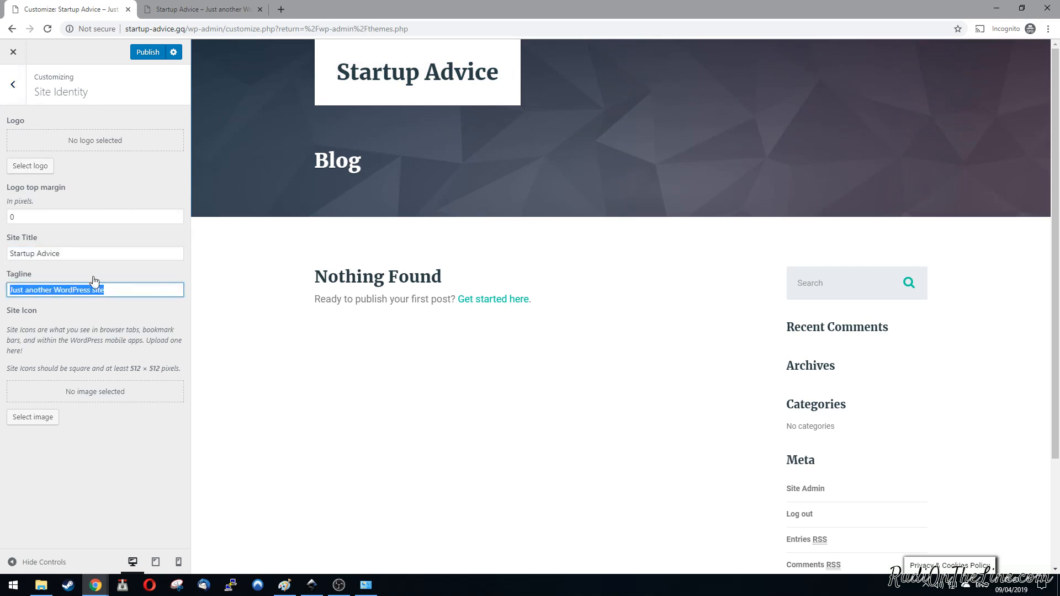
left_click_drag(70, 252, 2, 258)
key("Tab")
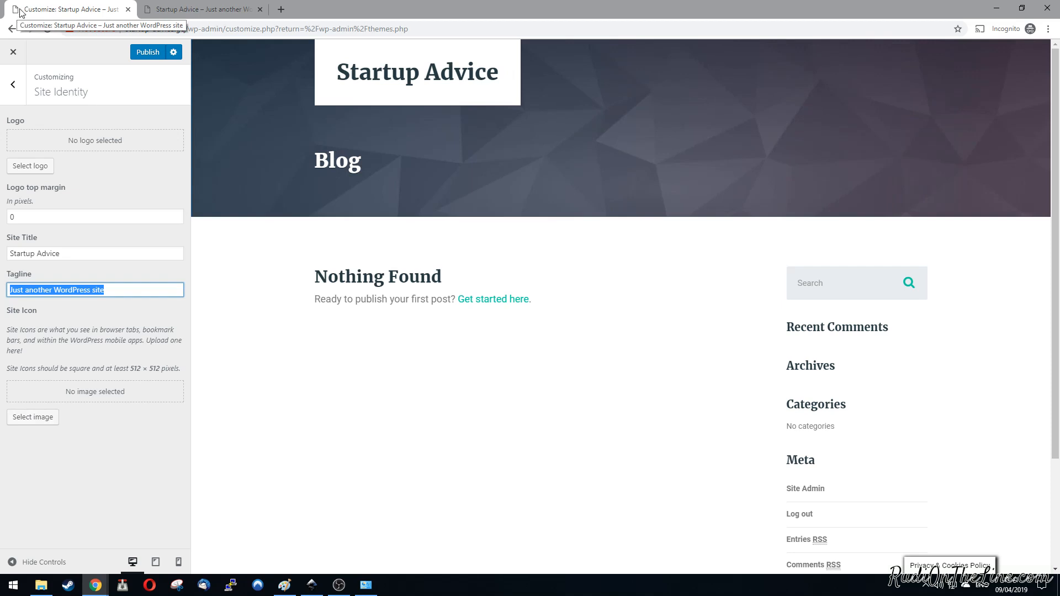
left_click(14, 97)
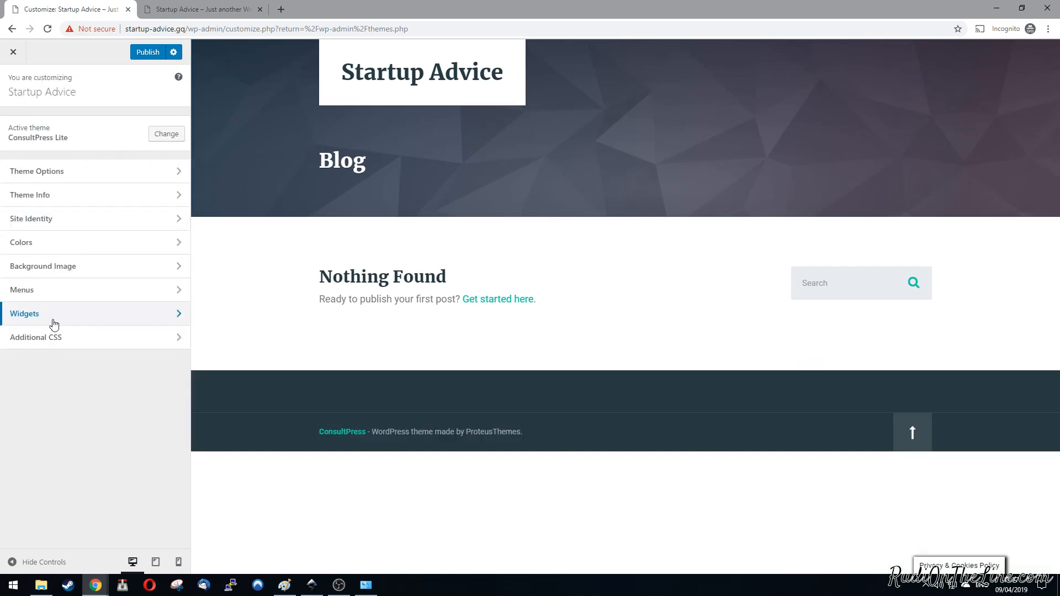
Step: Examine the widgets assigned to the Footer, Header and Blog Sidebar areas in the customizer
left_click(19, 320)
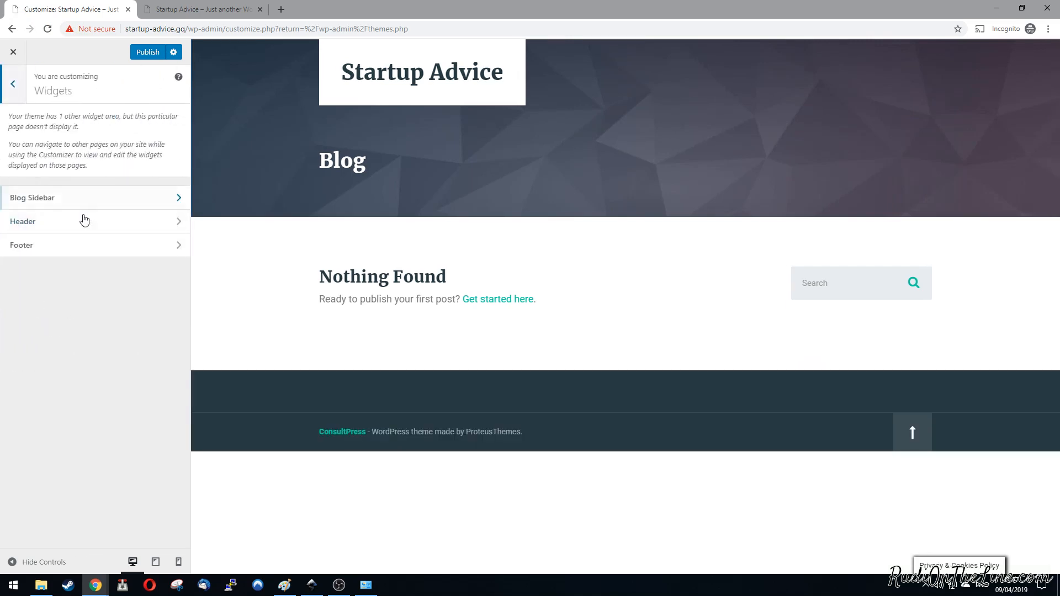
left_click(90, 244)
left_click(13, 84)
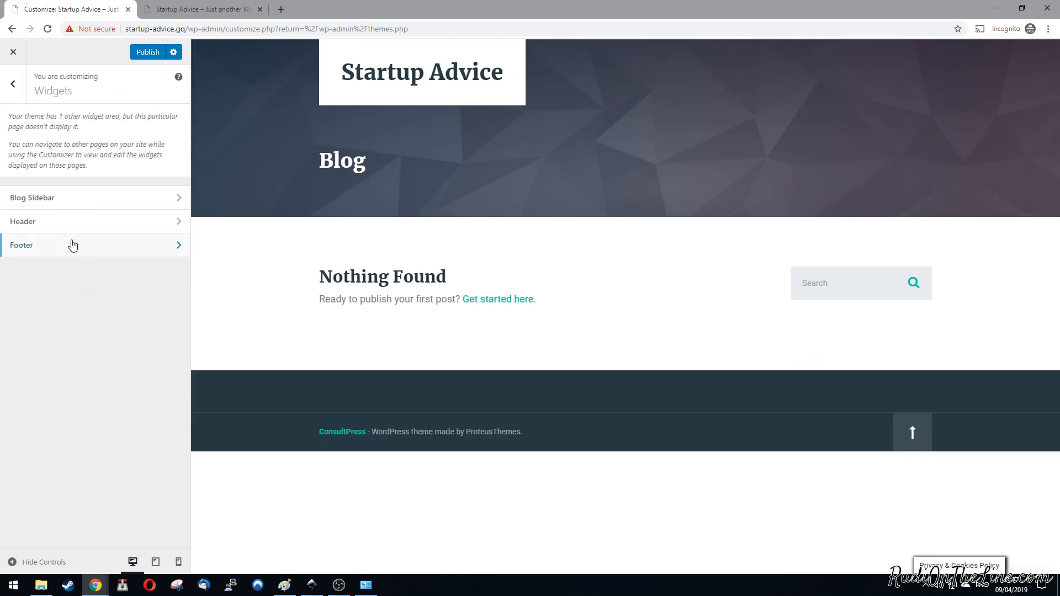
left_click(73, 226)
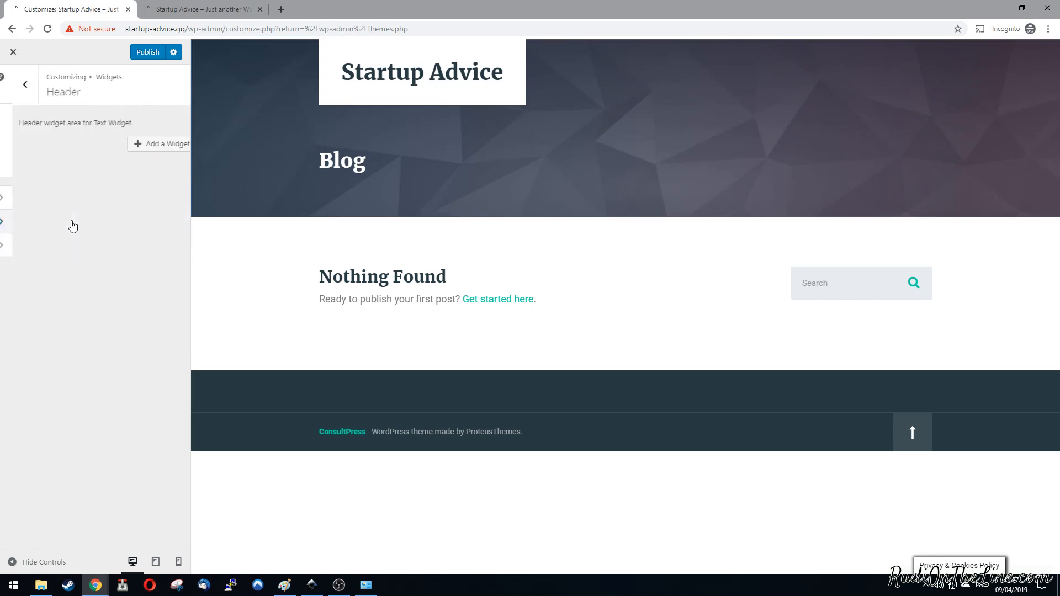
left_click(13, 86)
left_click(95, 204)
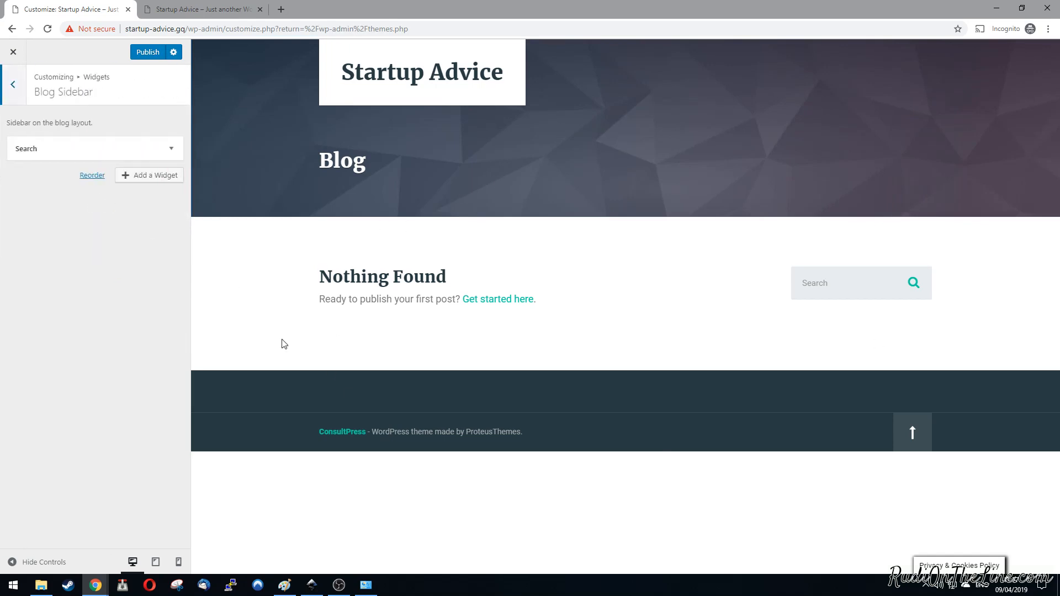
left_click(13, 91)
left_click(12, 88)
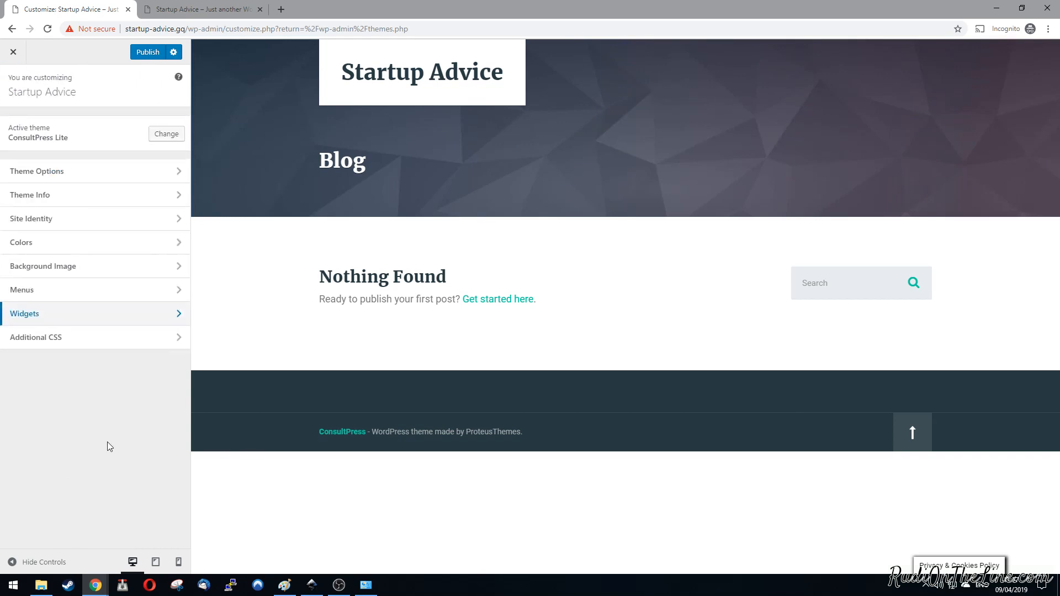
Step: Publish the customizer changes and return to the theme management page
left_click(147, 53)
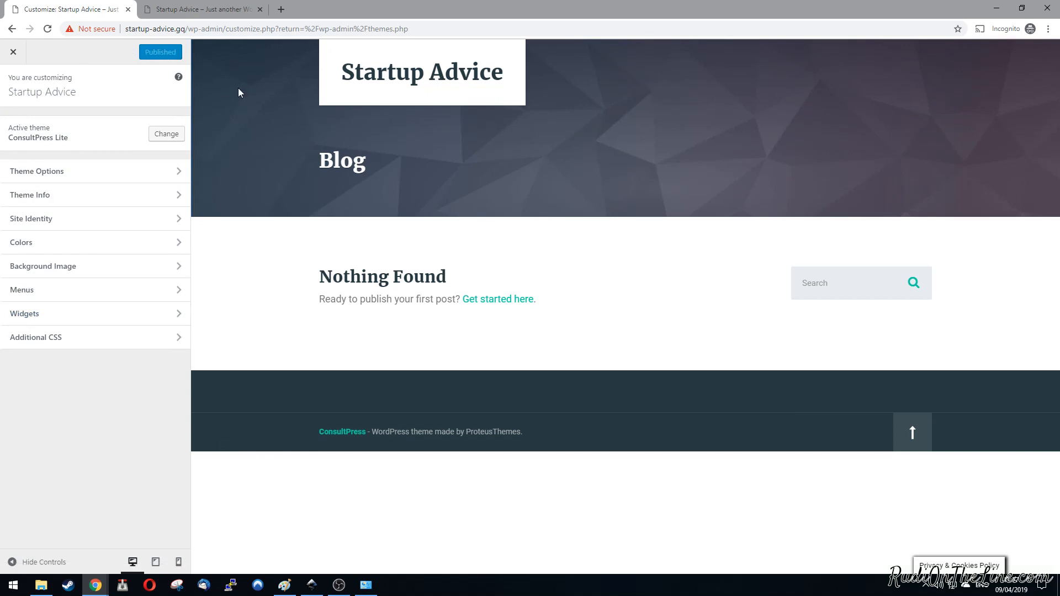
left_click(12, 53)
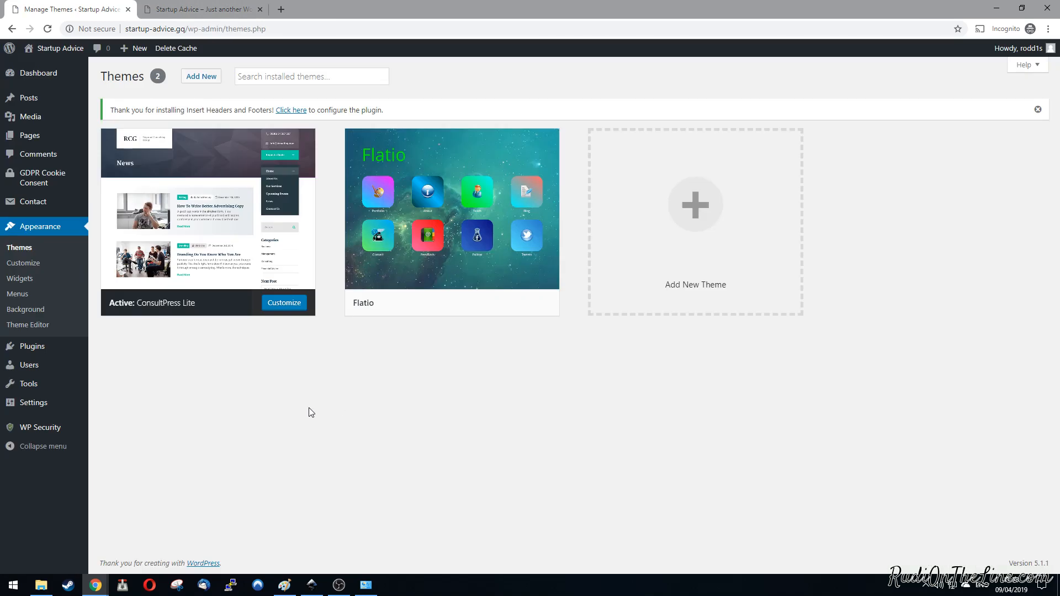
Step: Create a new page titled "About" with an empty body and publish it
left_click(29, 137)
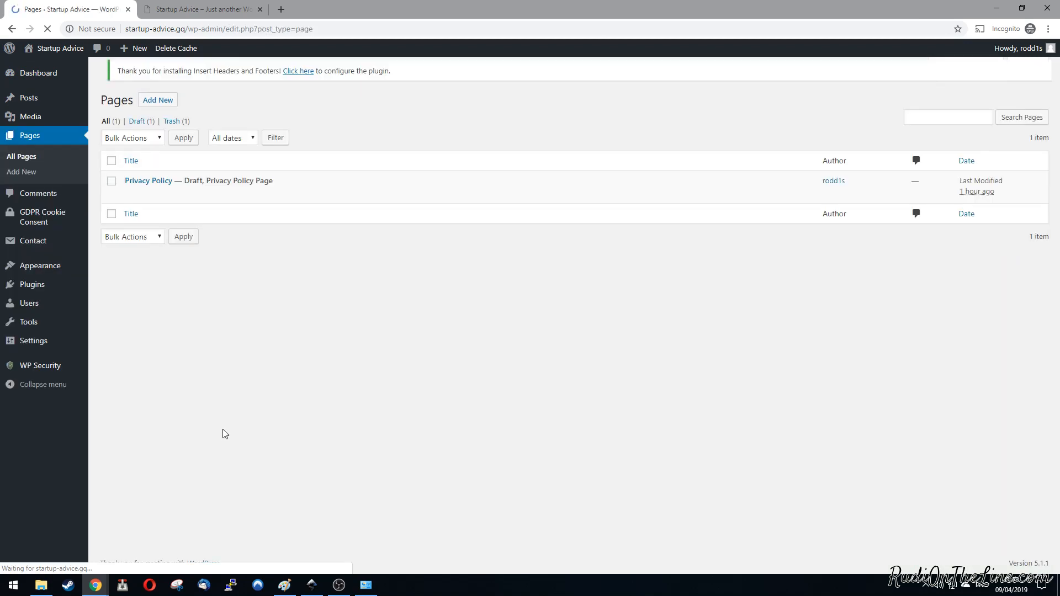
left_click(159, 77)
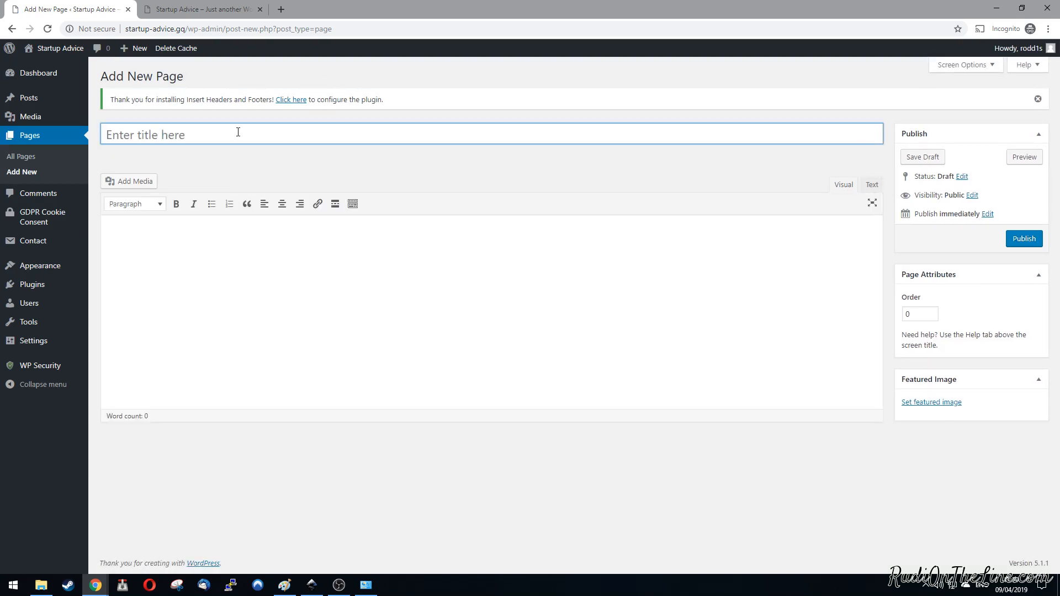
type("About")
left_click(305, 259)
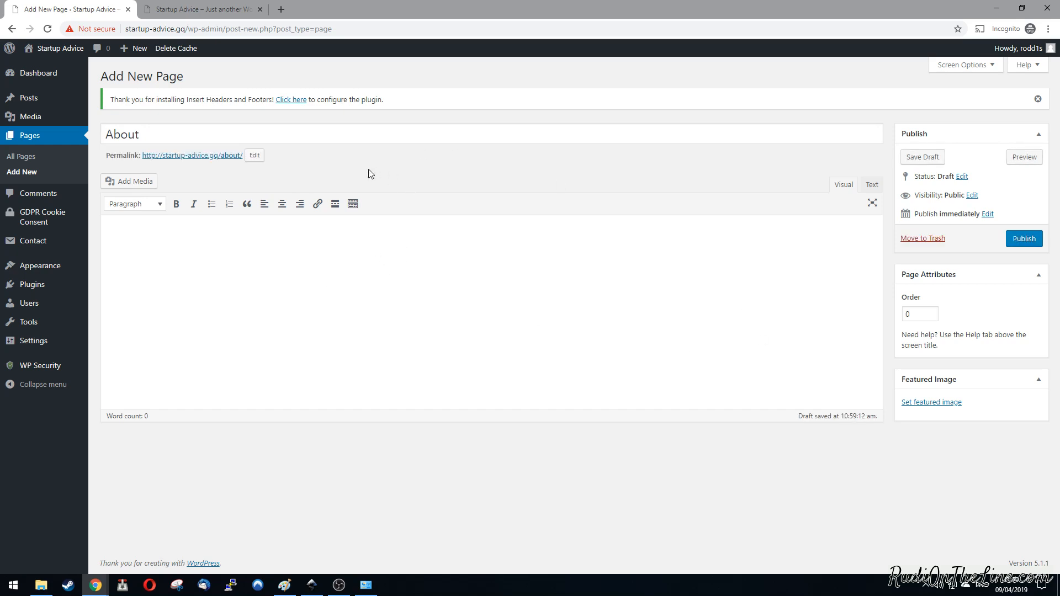
left_click(1030, 243)
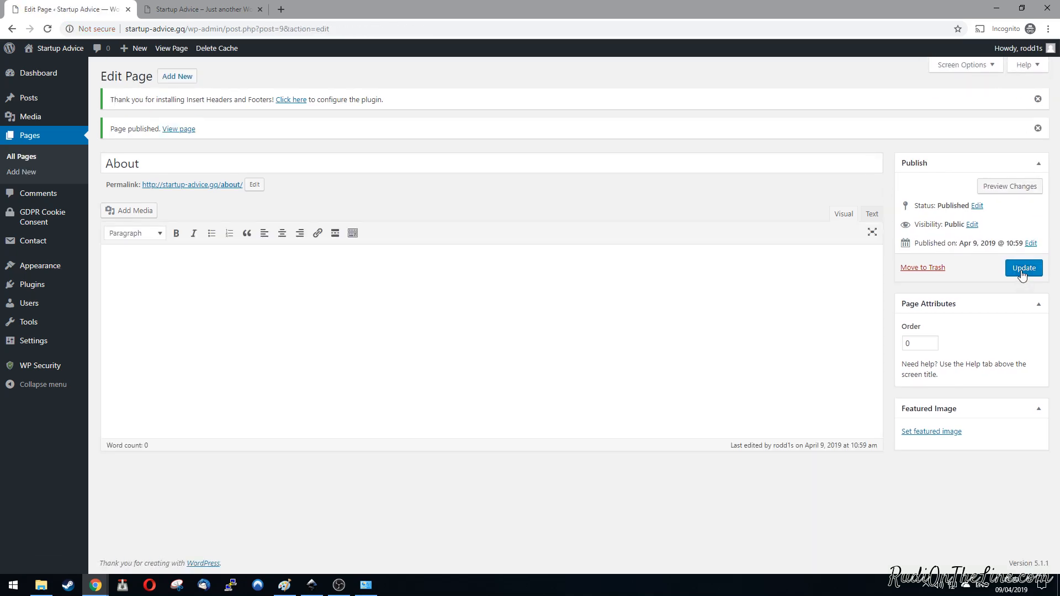
Step: Add another page titled "Contact" with an empty body and publish it
left_click(177, 81)
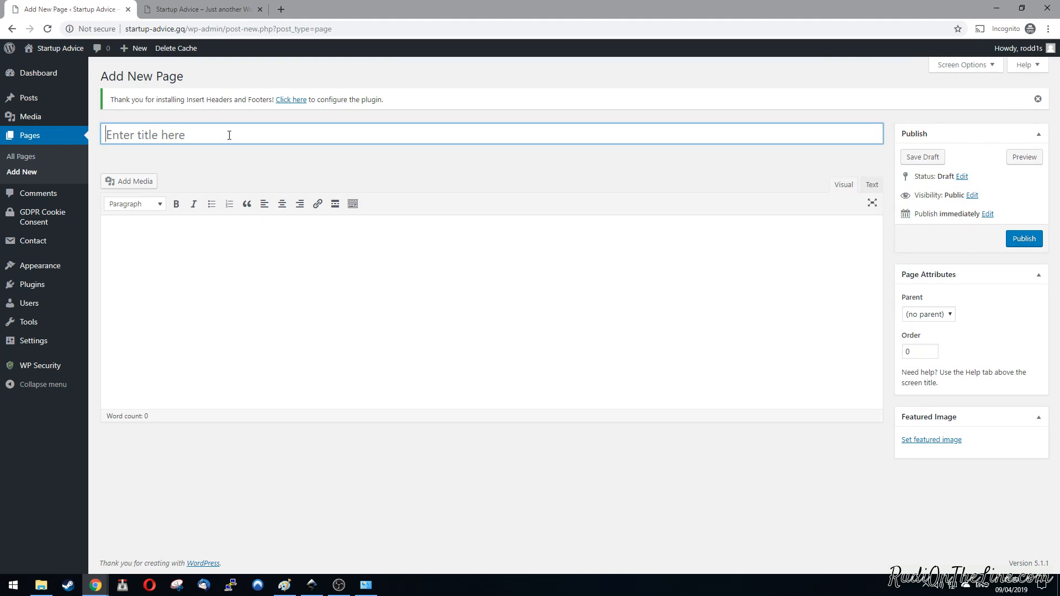
type("Contact")
left_click(1027, 241)
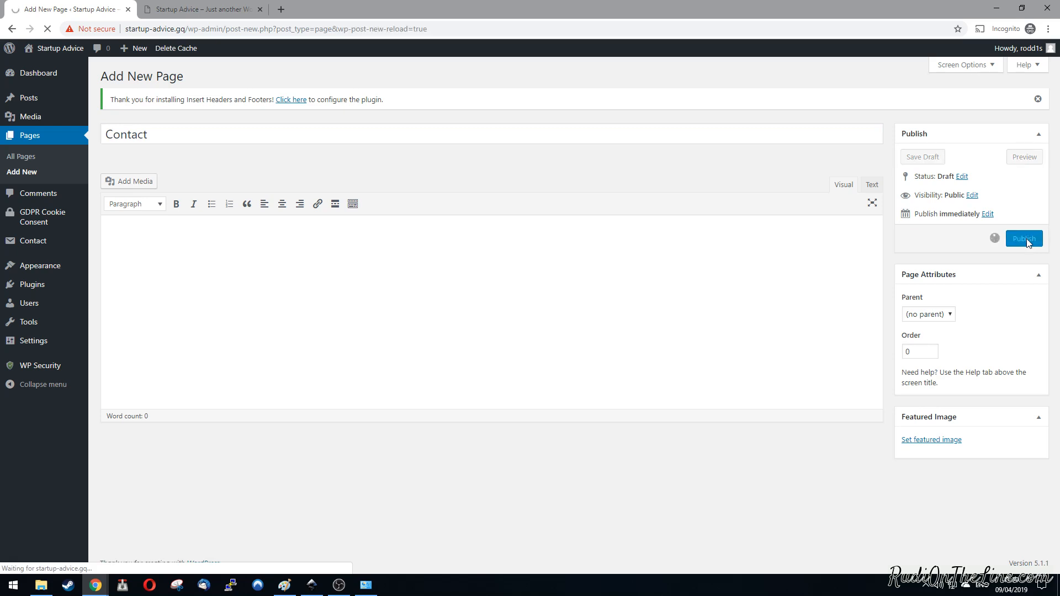
Step: Reopen the customizer and remove the Recent Posts widget from the Footer widget area
mouse_move(41, 268)
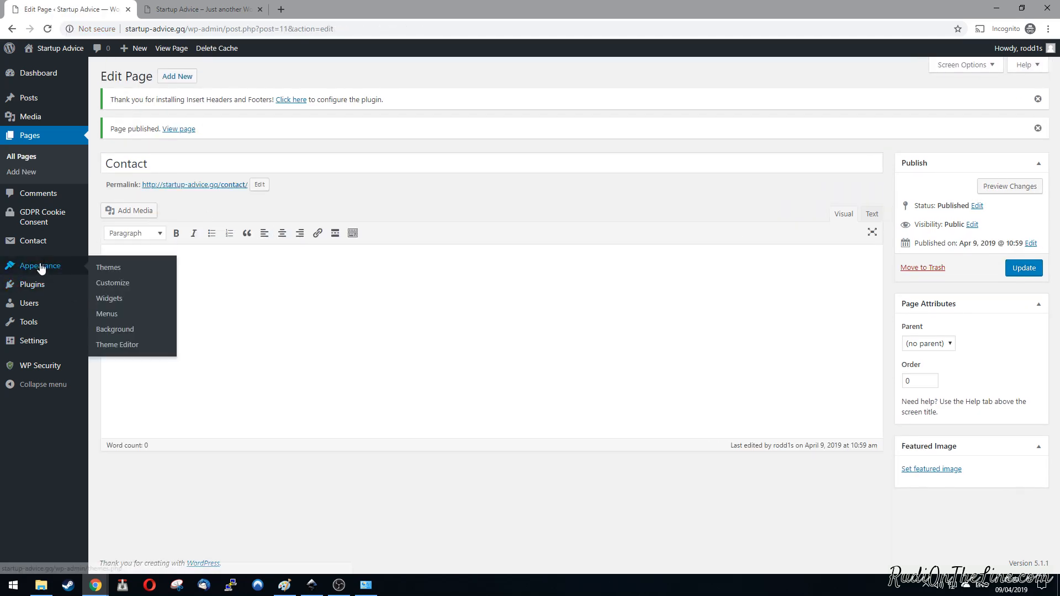
left_click(114, 283)
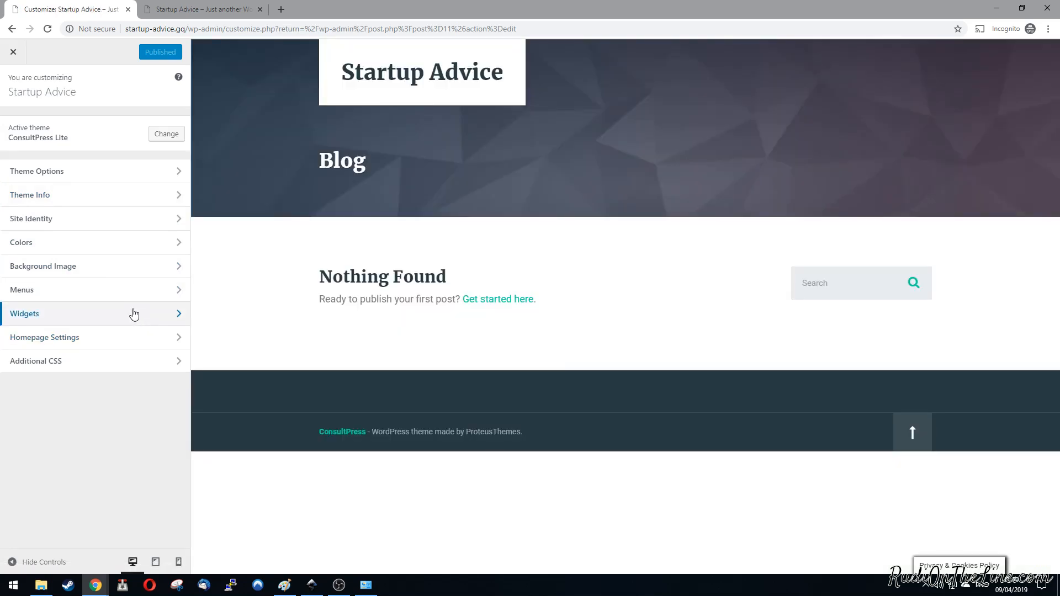
left_click(133, 314)
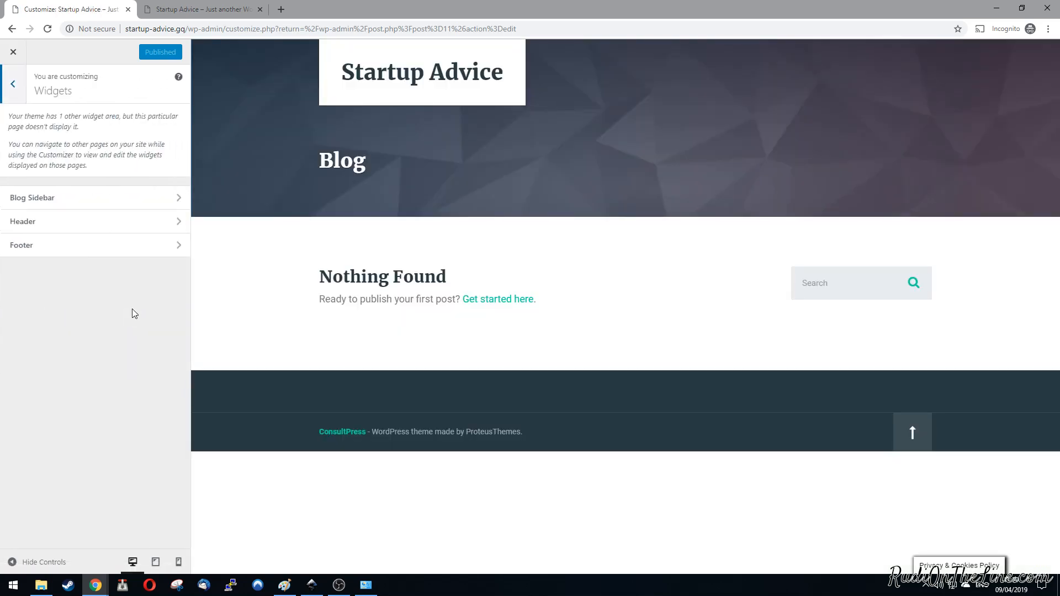
left_click(99, 247)
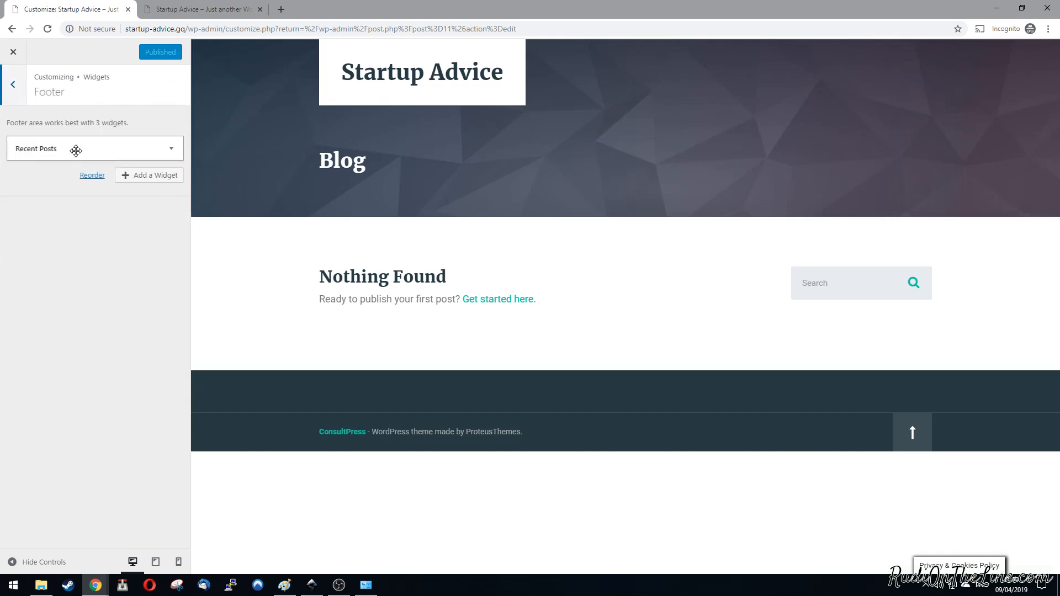
left_click(106, 149)
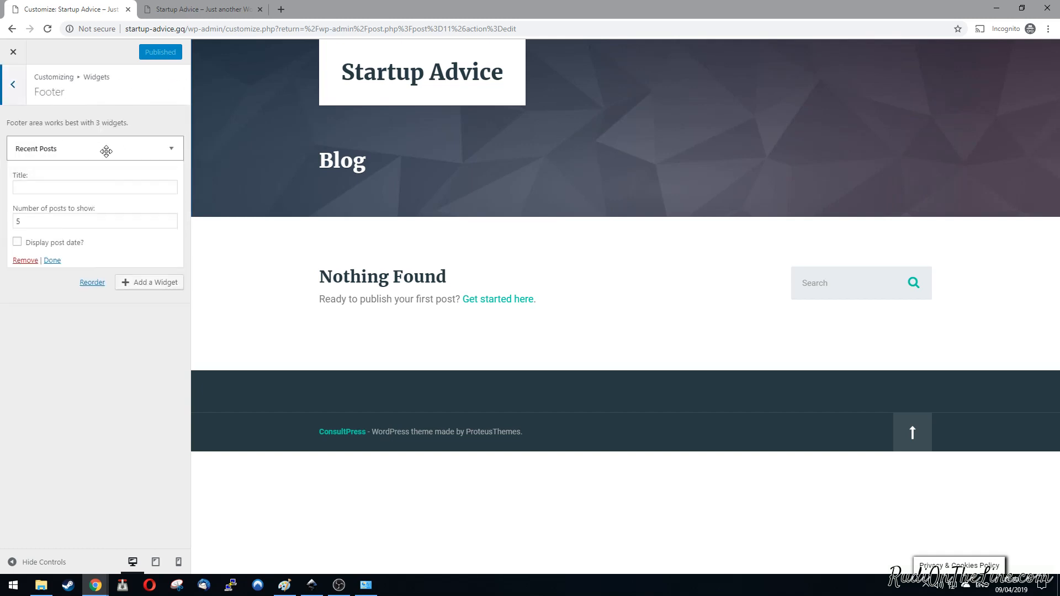
left_click(22, 260)
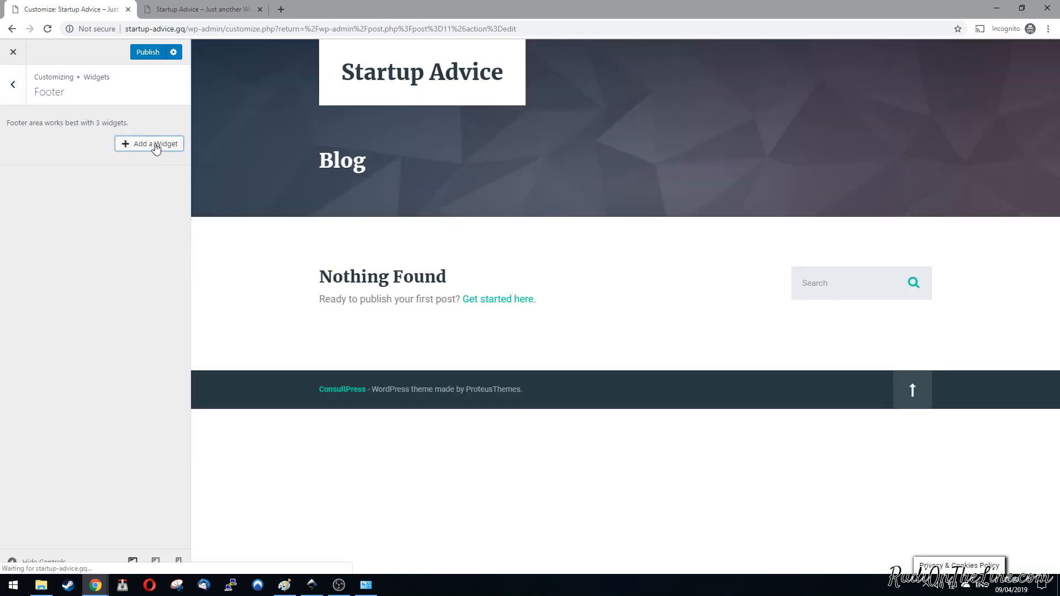
Step: Try a Pages widget in the Footer widget area, then delete it and return to the widget areas
left_click(156, 146)
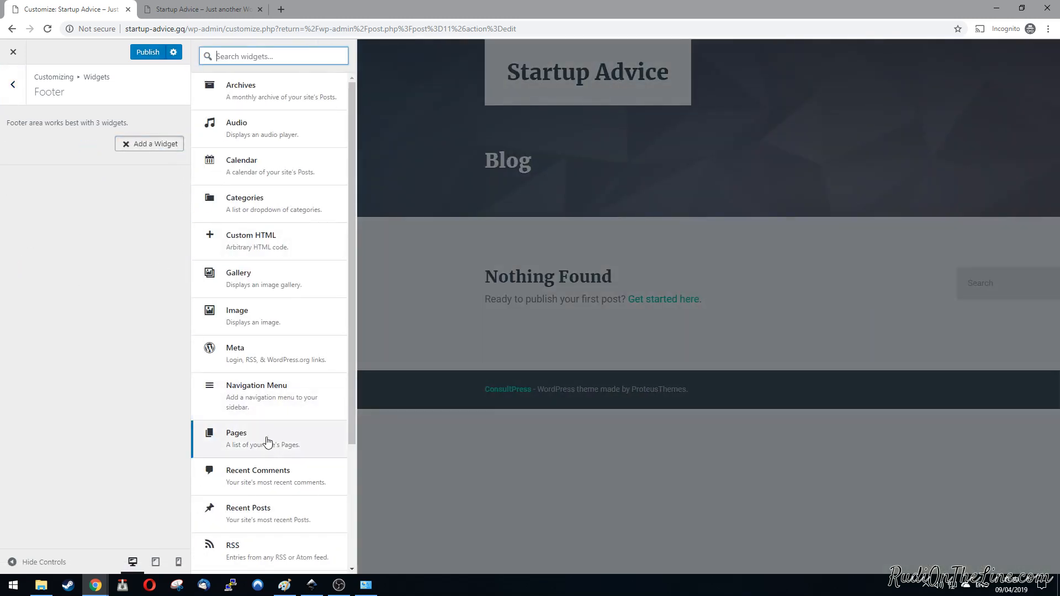
left_click(267, 440)
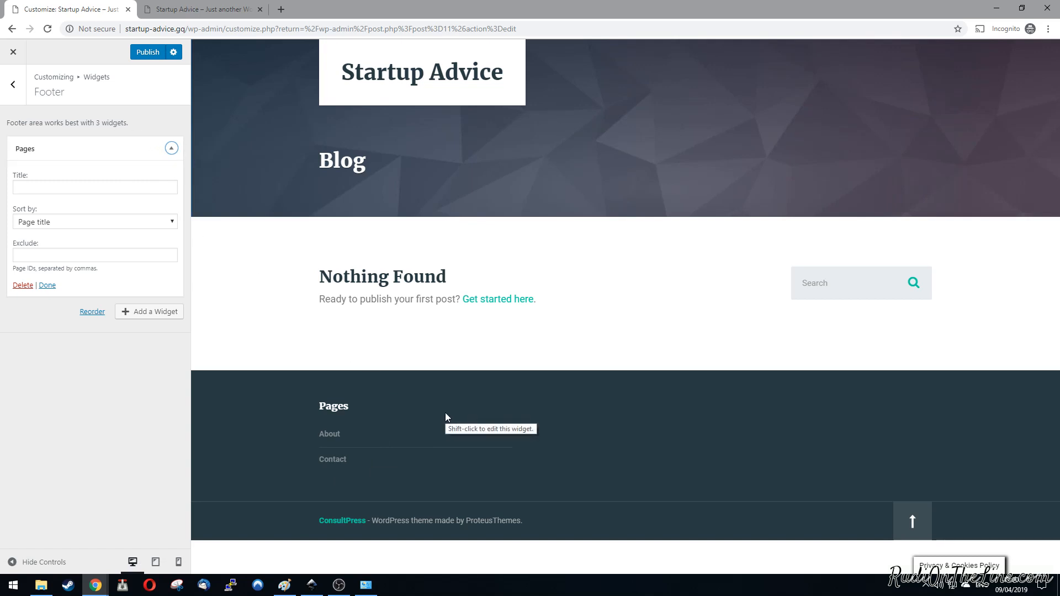
left_click(24, 286)
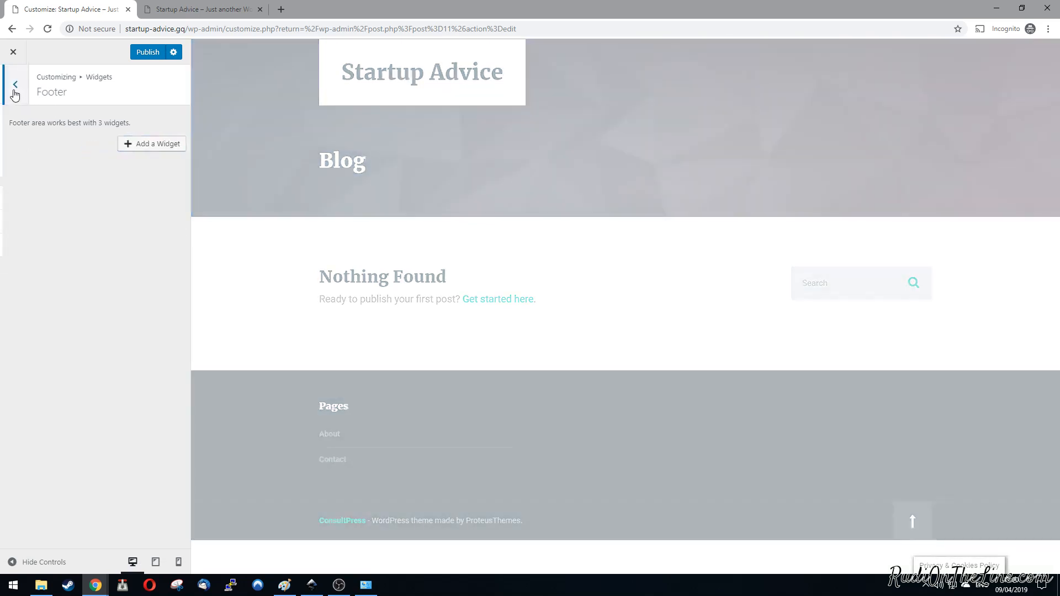
left_click(13, 85)
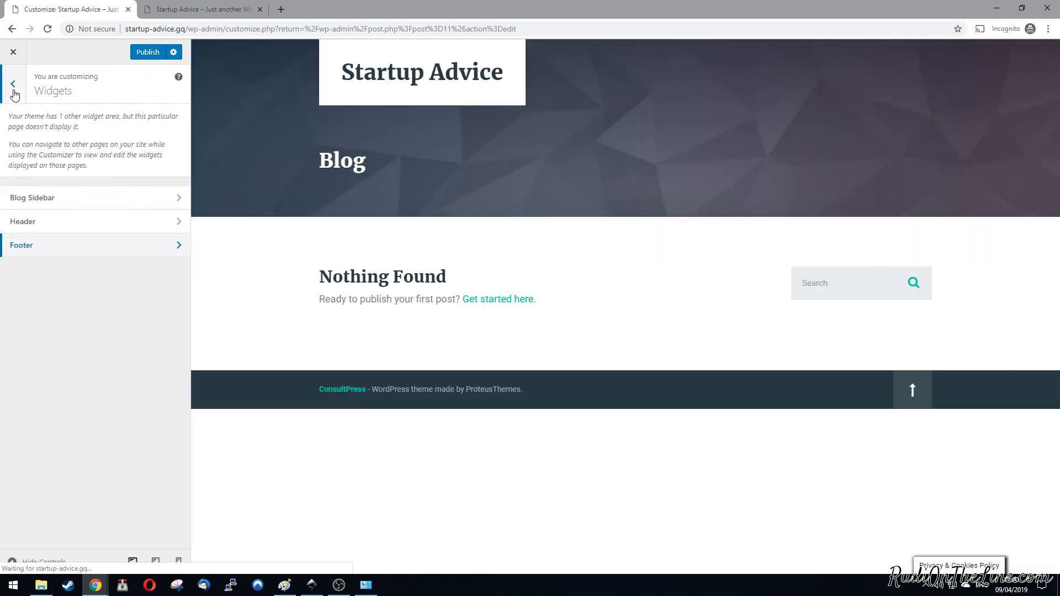
Step: Add a Pages widget titled "Navigate" to the Blog Sidebar, leaving it sorted by page title with nothing excluded
left_click(111, 198)
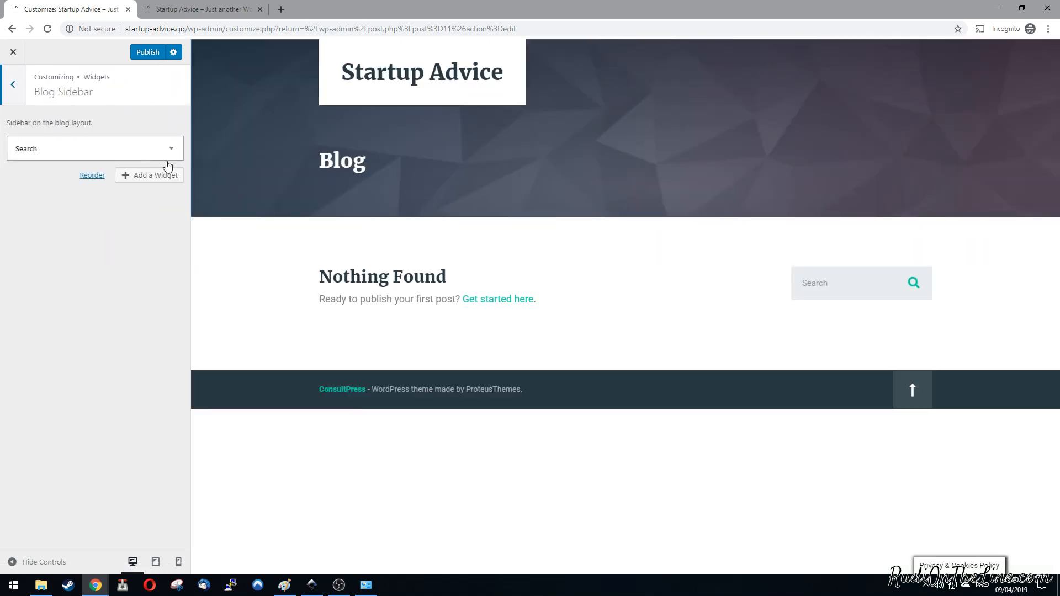
left_click(149, 176)
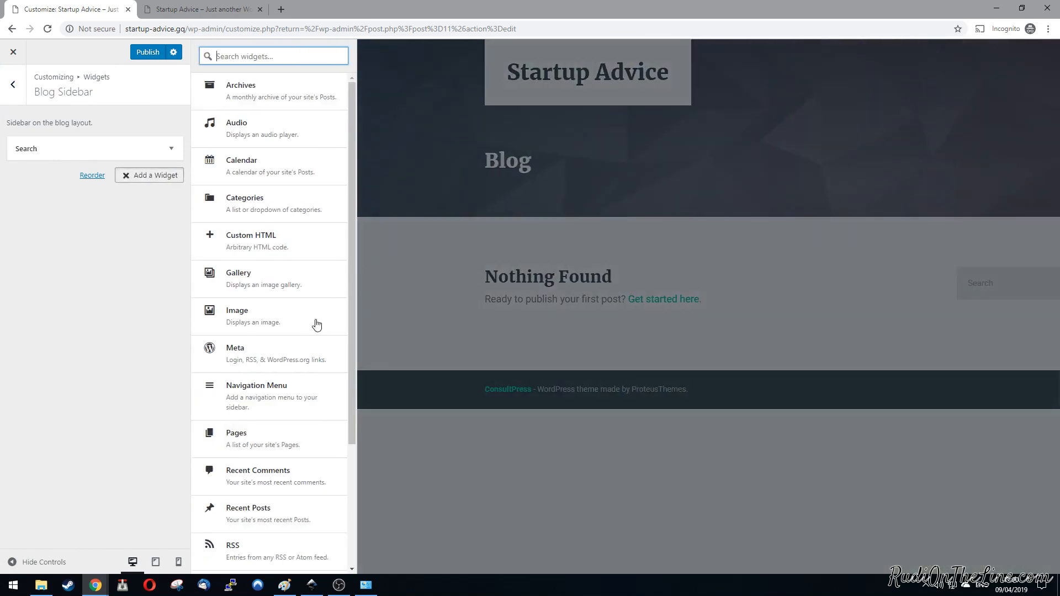
left_click(289, 445)
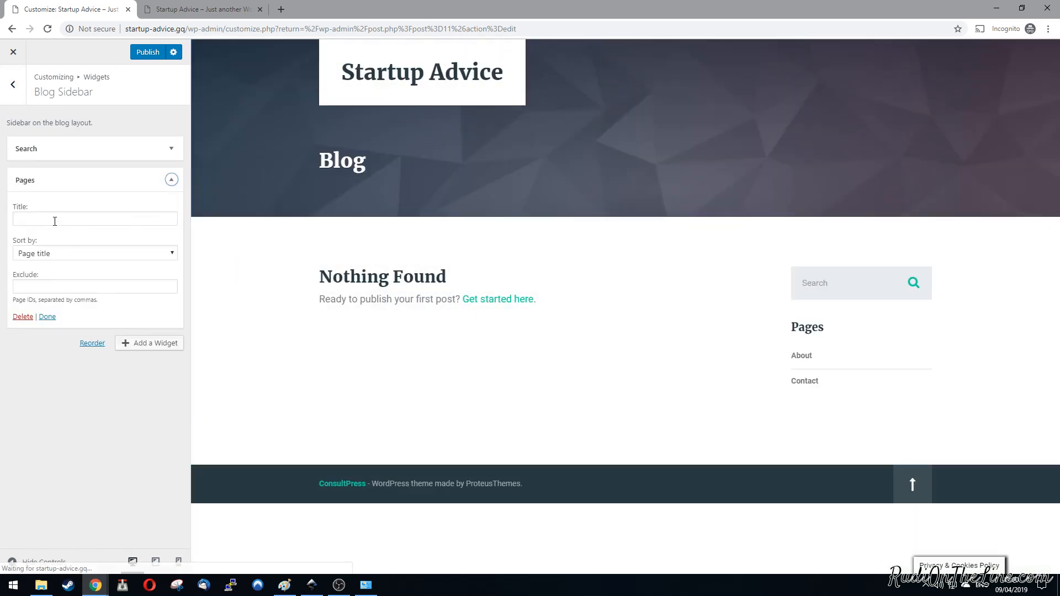
left_click(55, 220)
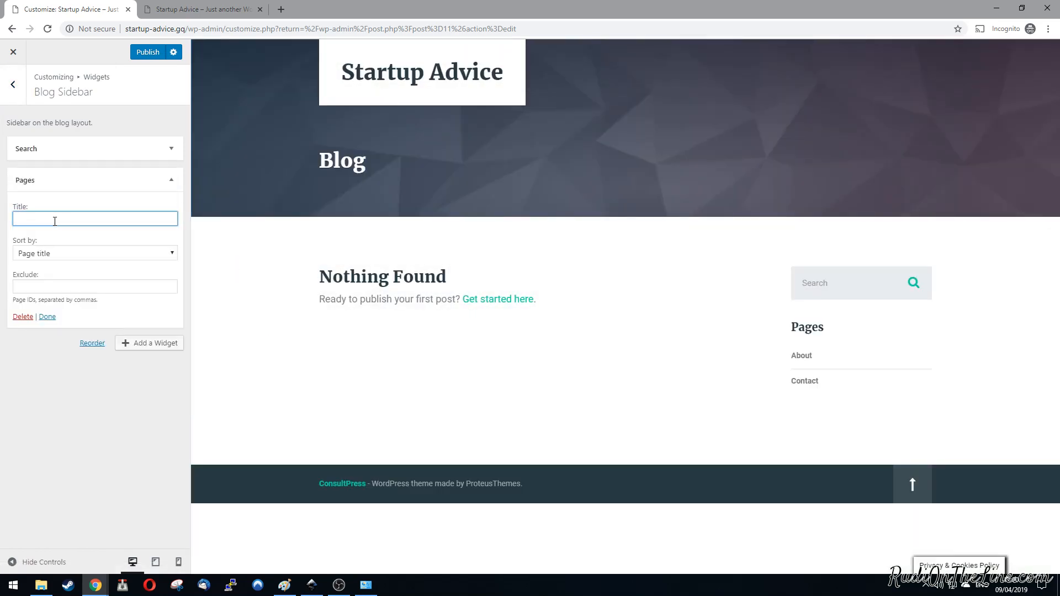
type("Navigate")
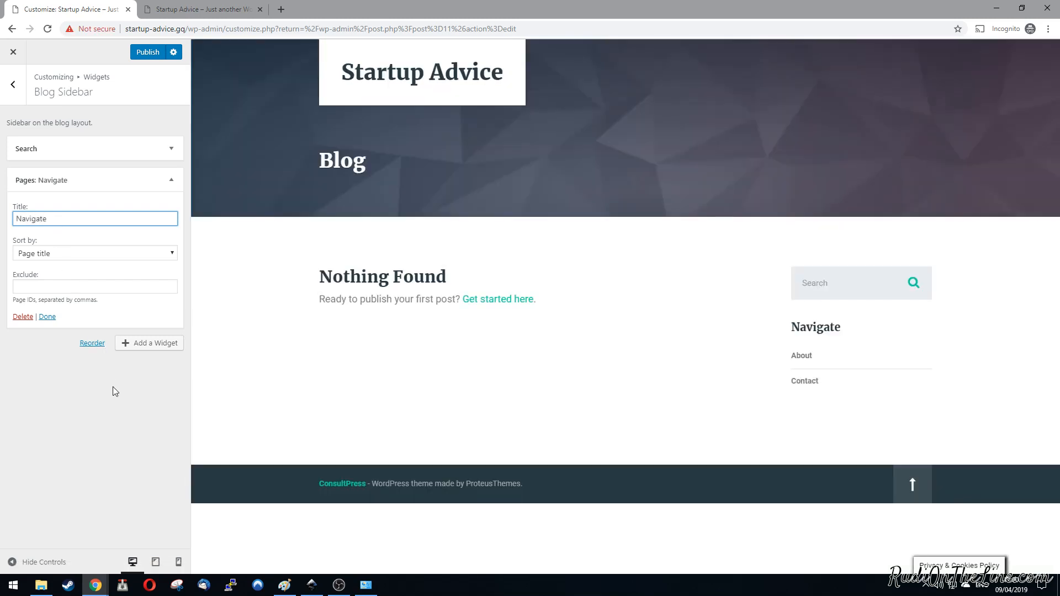
left_click(71, 254)
left_click(71, 254)
left_click(99, 443)
left_click(64, 286)
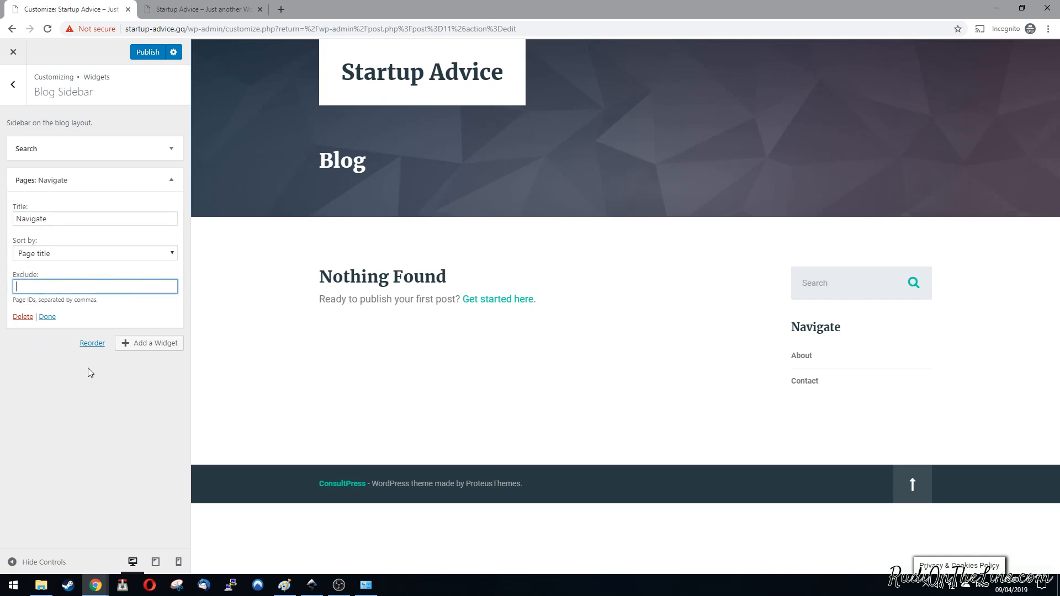
left_click(48, 317)
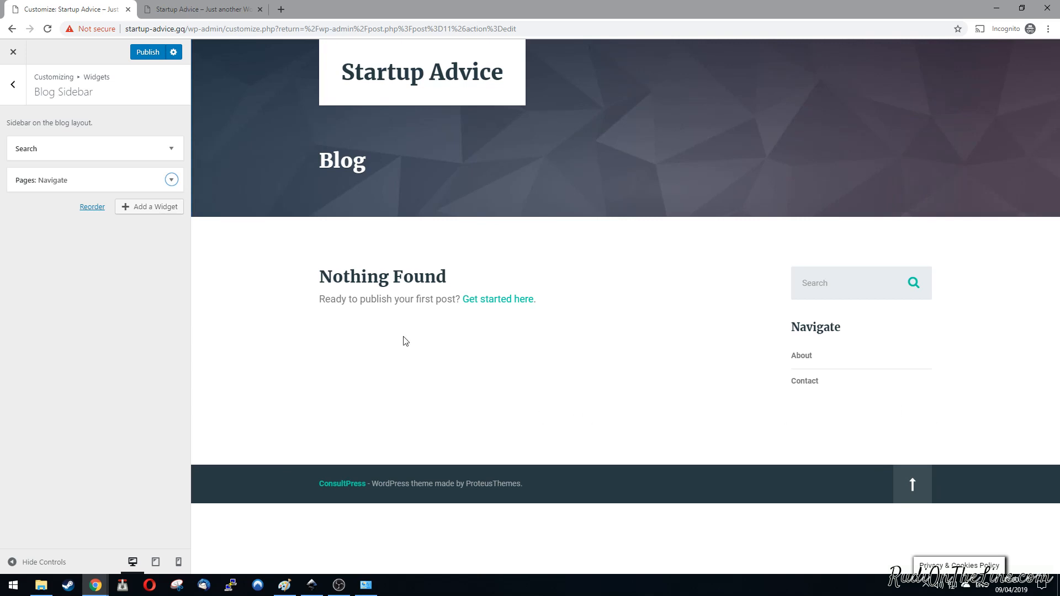
Step: Leave the widget settings and reload startup-advice.gq in the site's tab to check the sidebar
left_click(14, 87)
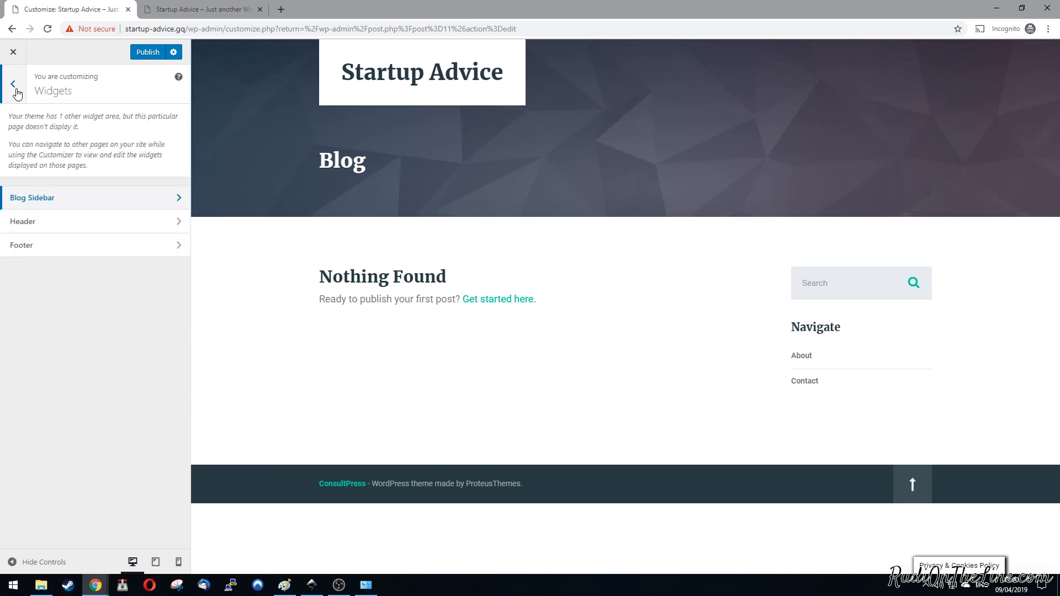
left_click(17, 92)
left_click(197, 8)
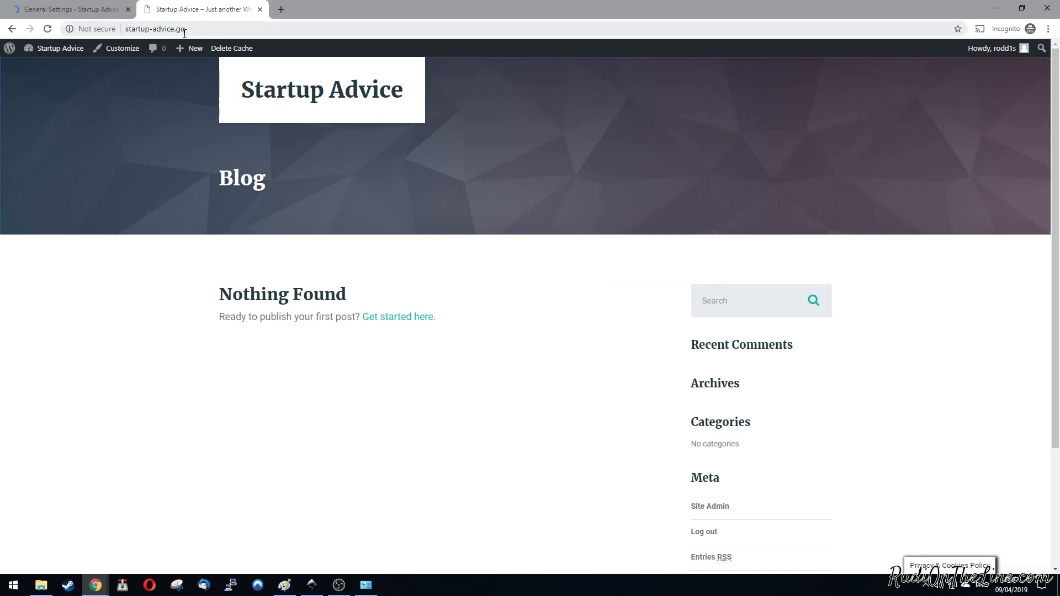
left_click(190, 29)
key("Return")
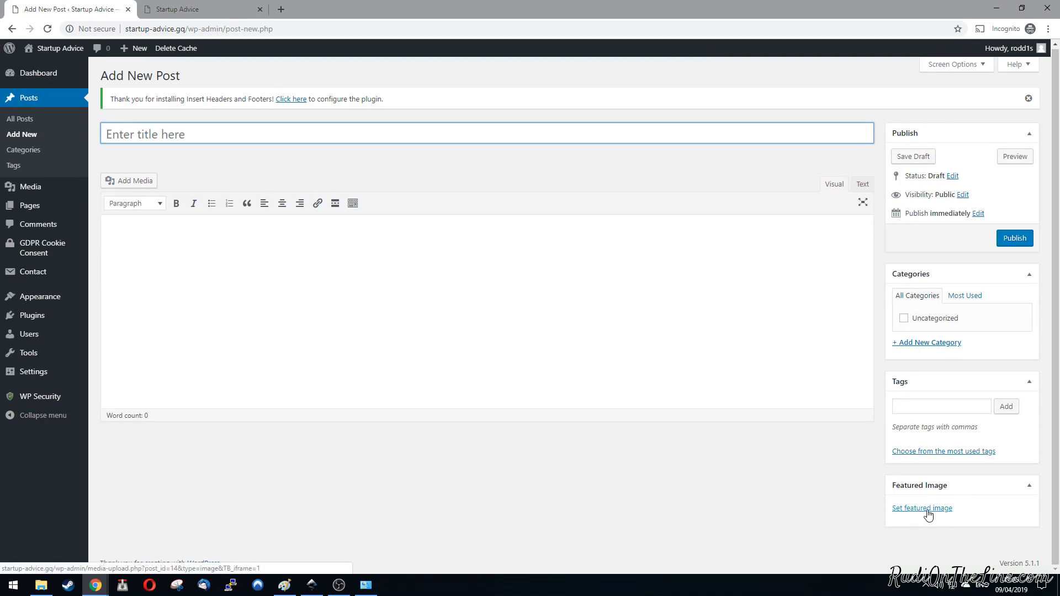
Step: Open the featured image uploader for the new post, and open unsplash.com in a new browser tab
left_click(926, 511)
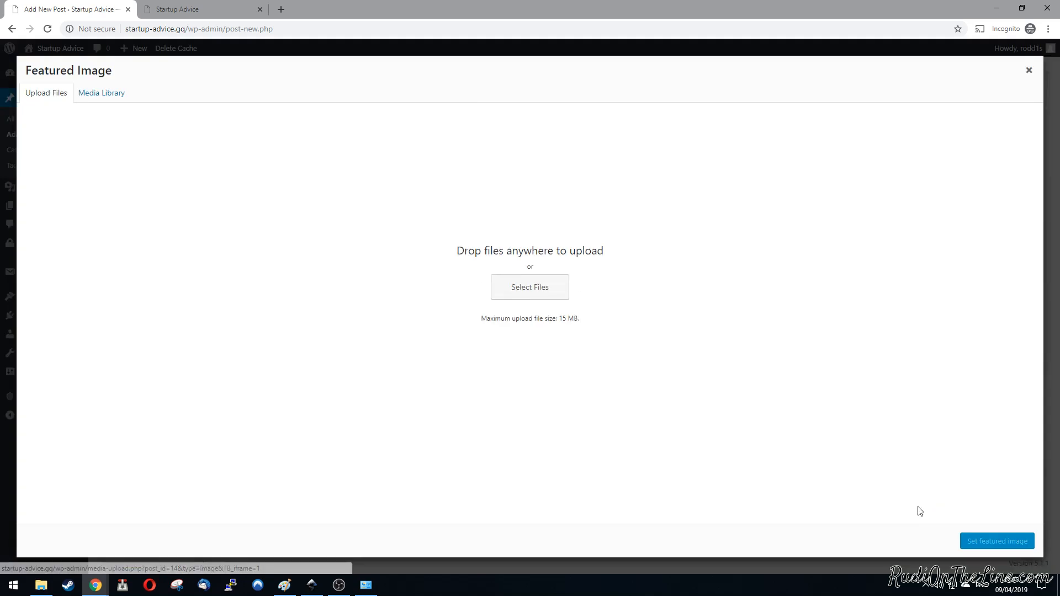
left_click(1029, 70)
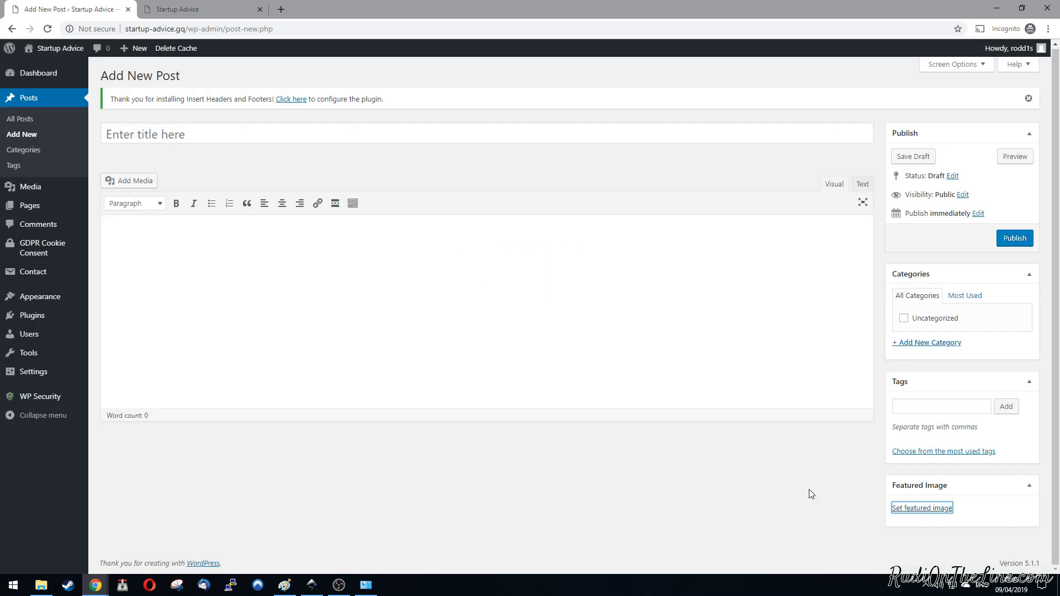
left_click(925, 509)
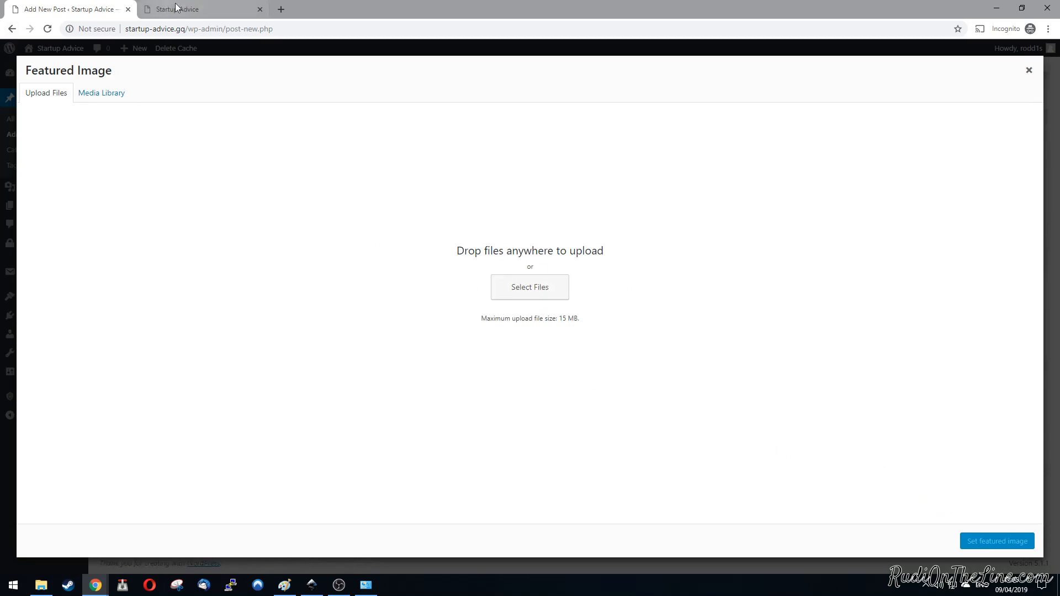
left_click(282, 10)
type("unsplash.com")
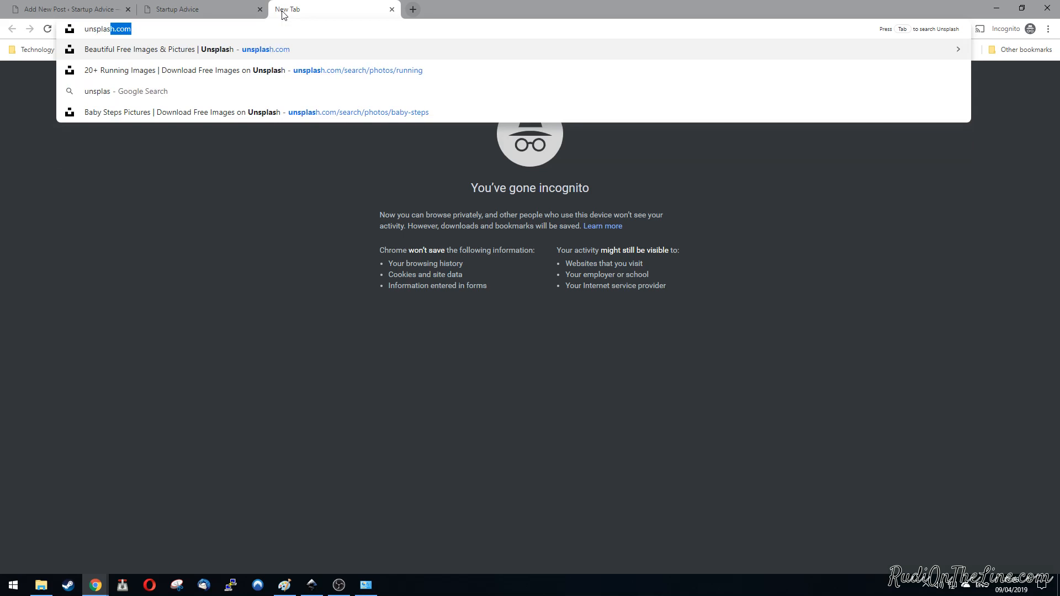
key("Return")
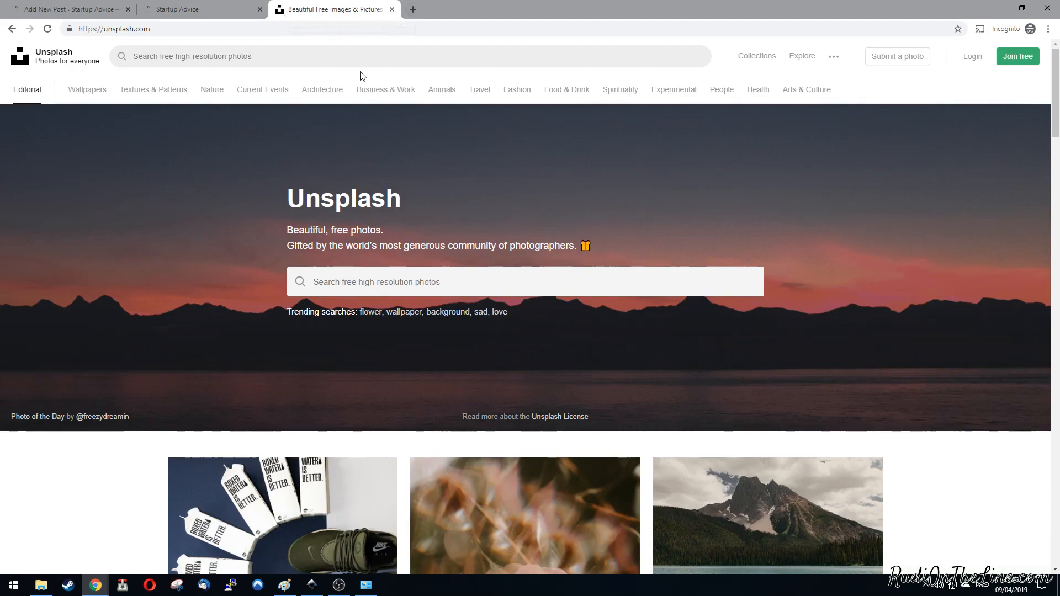
Step: Browse the Unsplash home page photos and search the site for "business"
scroll(959, 283, "down", 15)
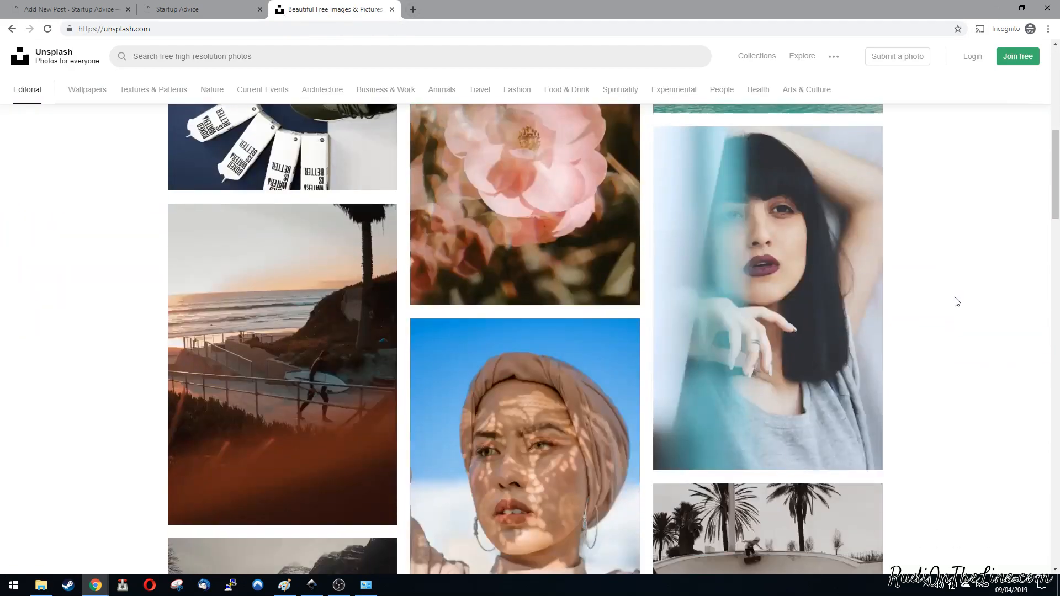
scroll(963, 307, "down", 6)
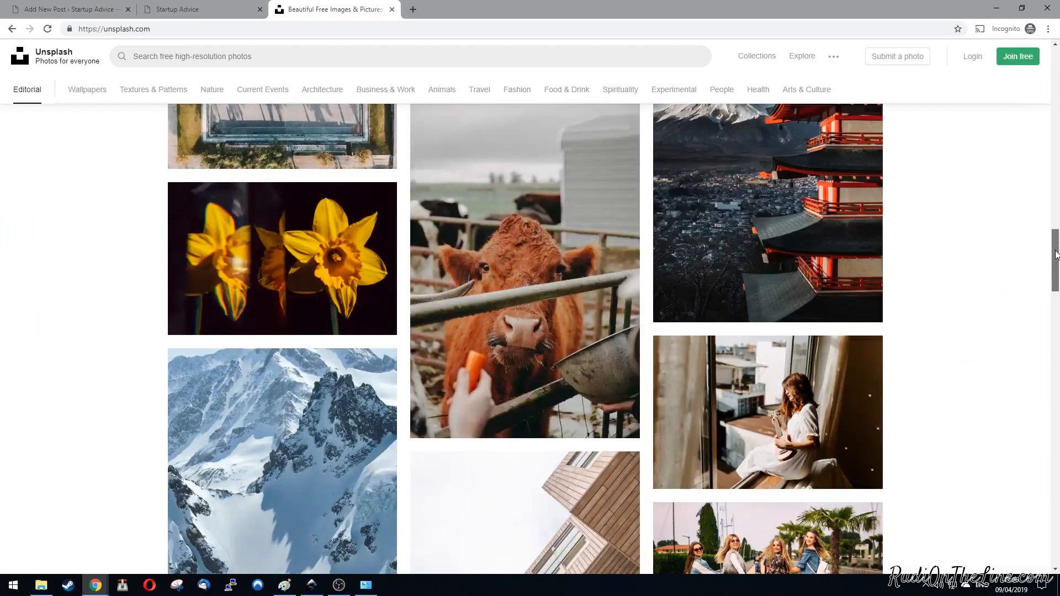
scroll(1055, 361, "down", 13)
left_click_drag(1054, 358, 1059, 207)
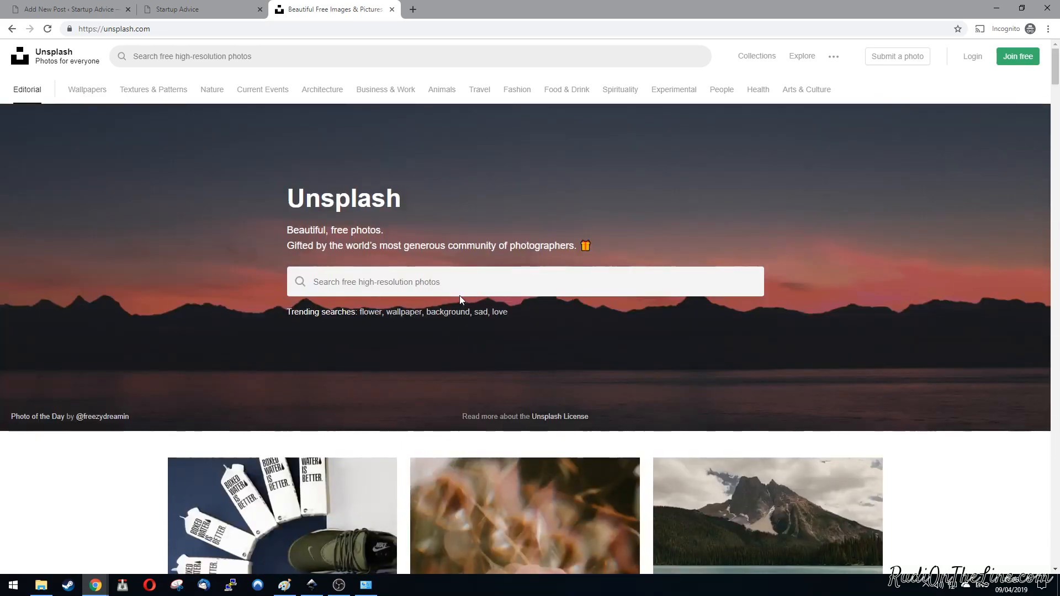
left_click(450, 279)
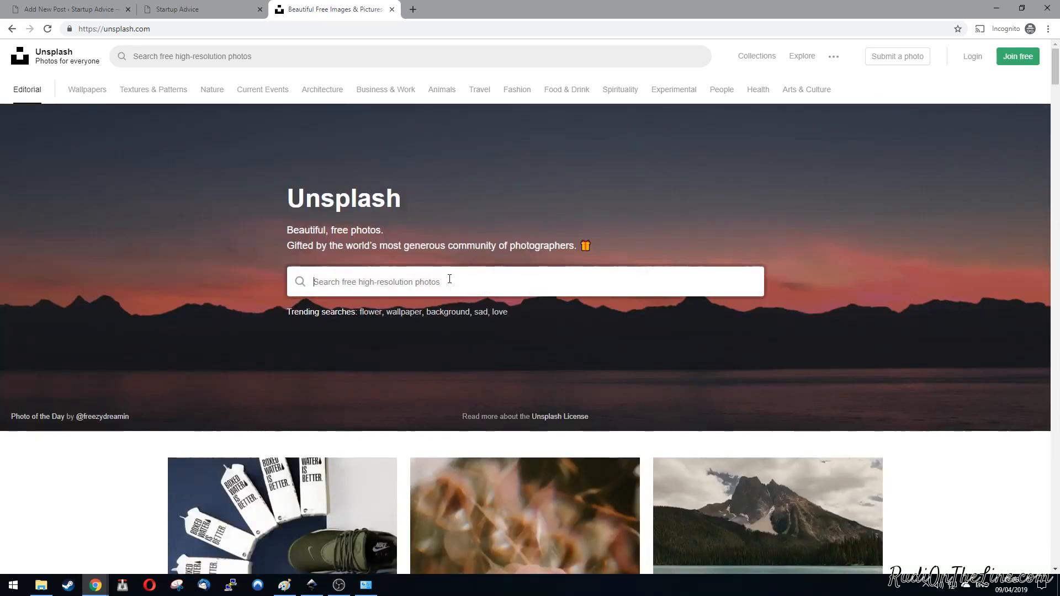
type("business")
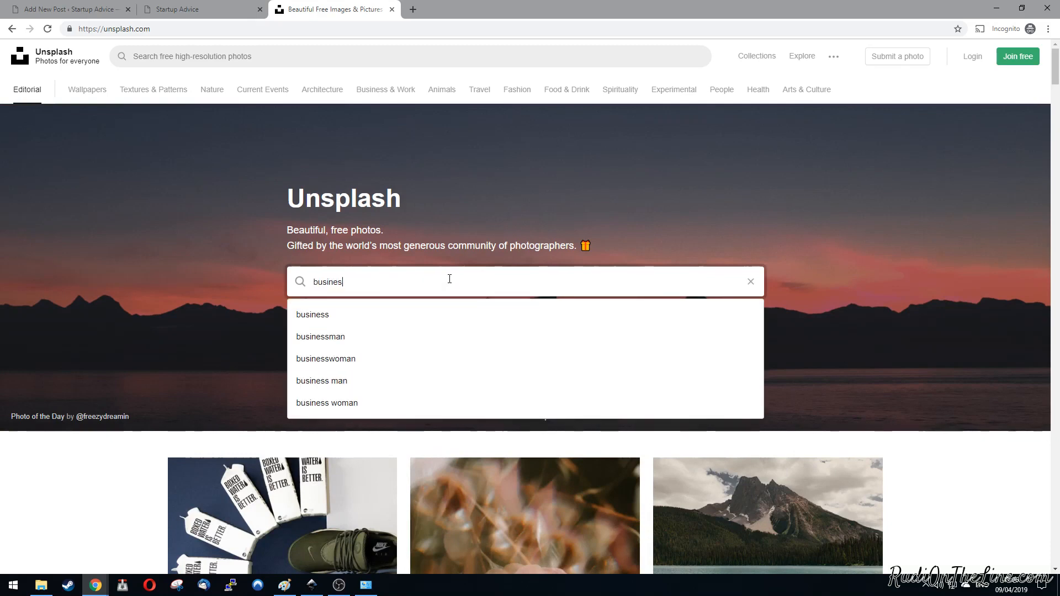
key("Return")
Step: Download the photo of a person wearing a suit reading a business newspaper
scroll(952, 271, "down", 3)
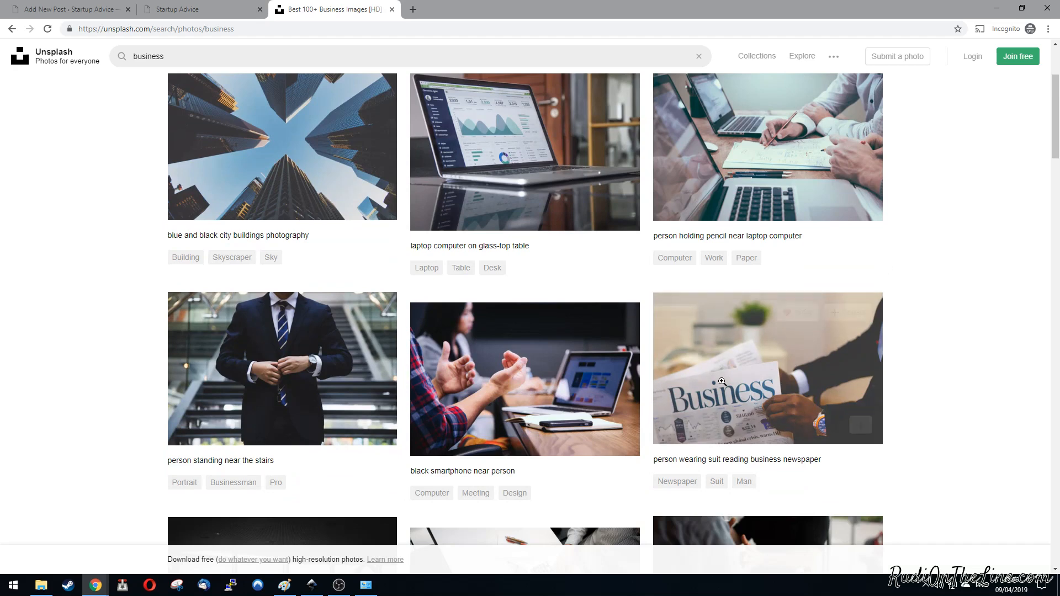
scroll(859, 425, "down", 2)
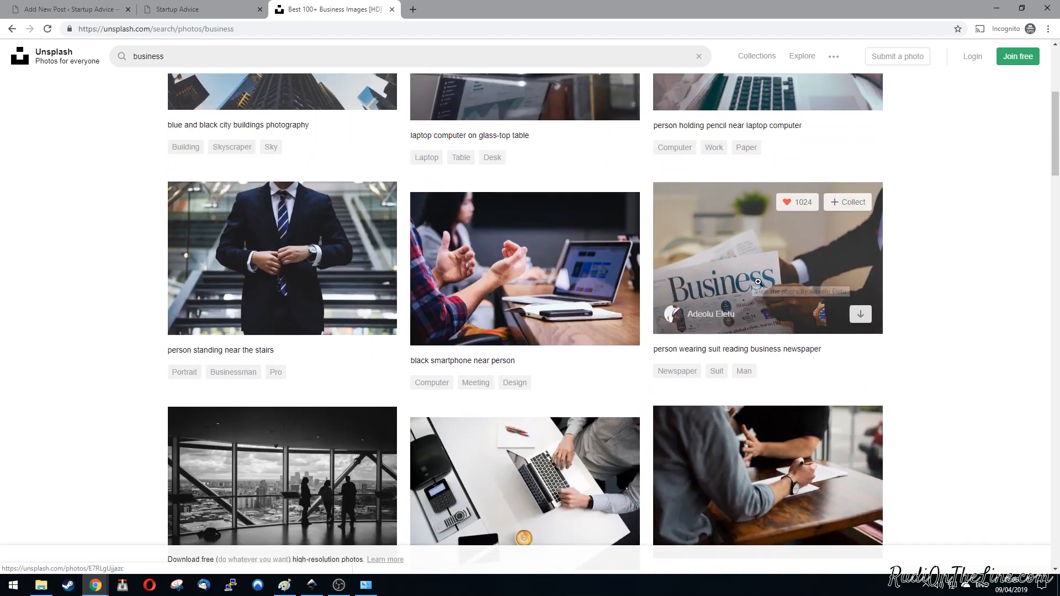
left_click(861, 316)
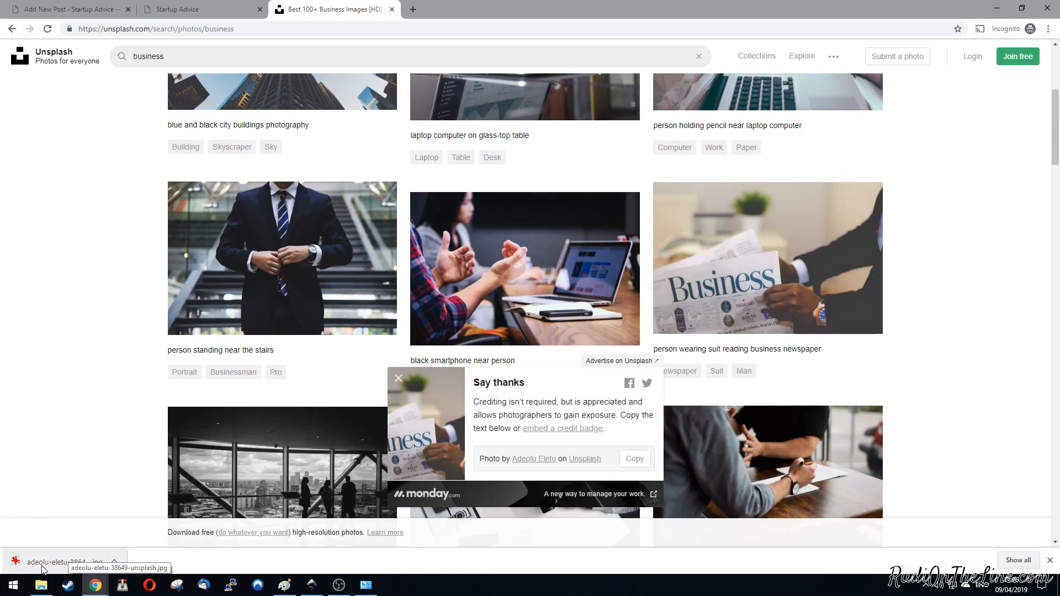
Step: Upload the downloaded business newspaper photo from the Downloads folder to the post's featured image library
left_click(61, 10)
left_click(530, 279)
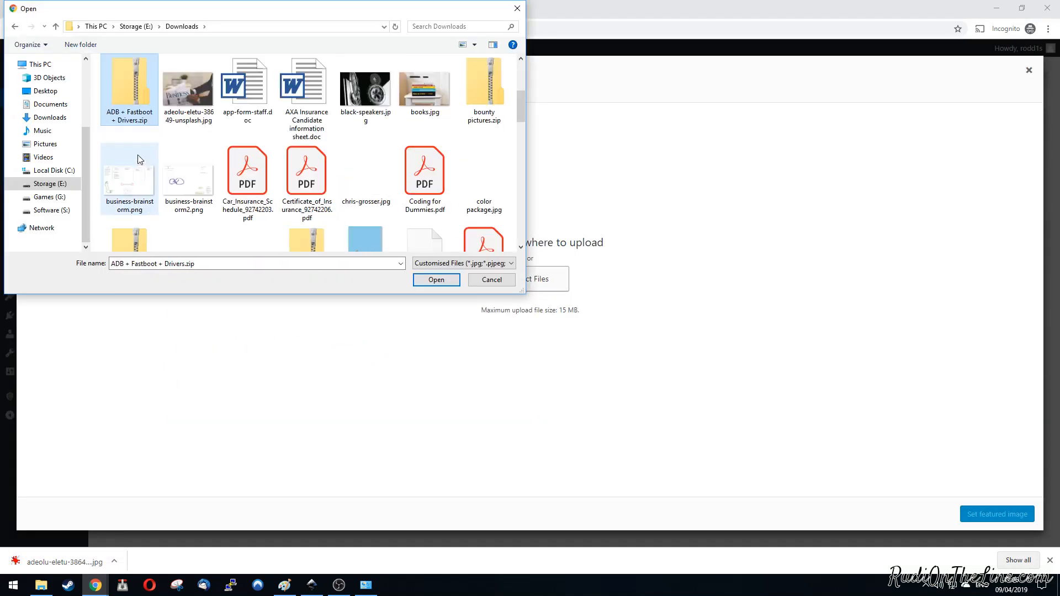
left_click(189, 91)
left_click(441, 280)
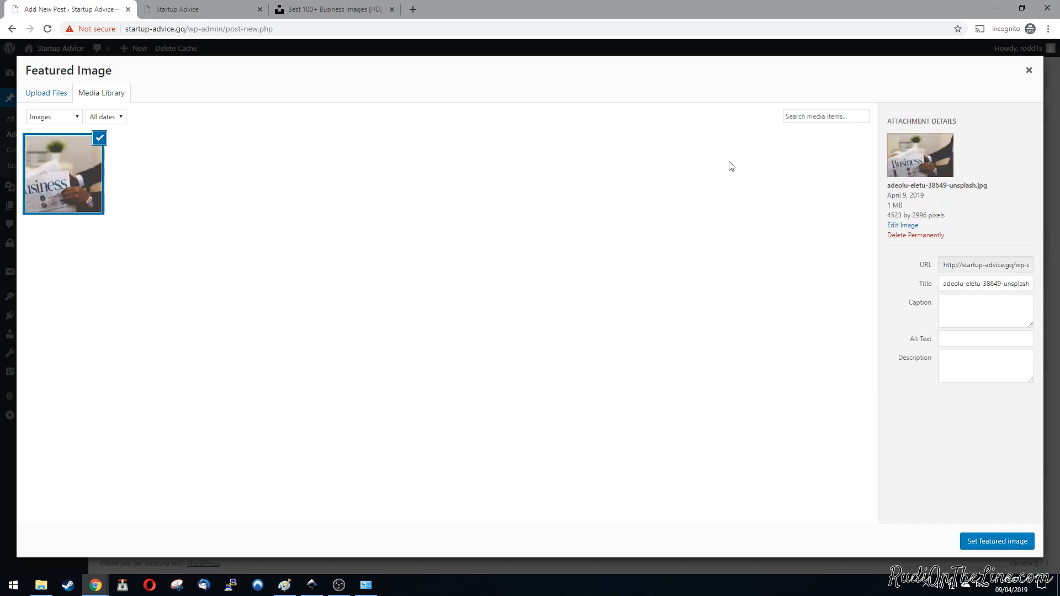
Step: Give the uploaded photo the alt text "business man reading a paper" and set it as the post's featured image
left_click(964, 307)
left_click(965, 341)
left_click(967, 369)
left_click(962, 341)
type("business man reading a paper")
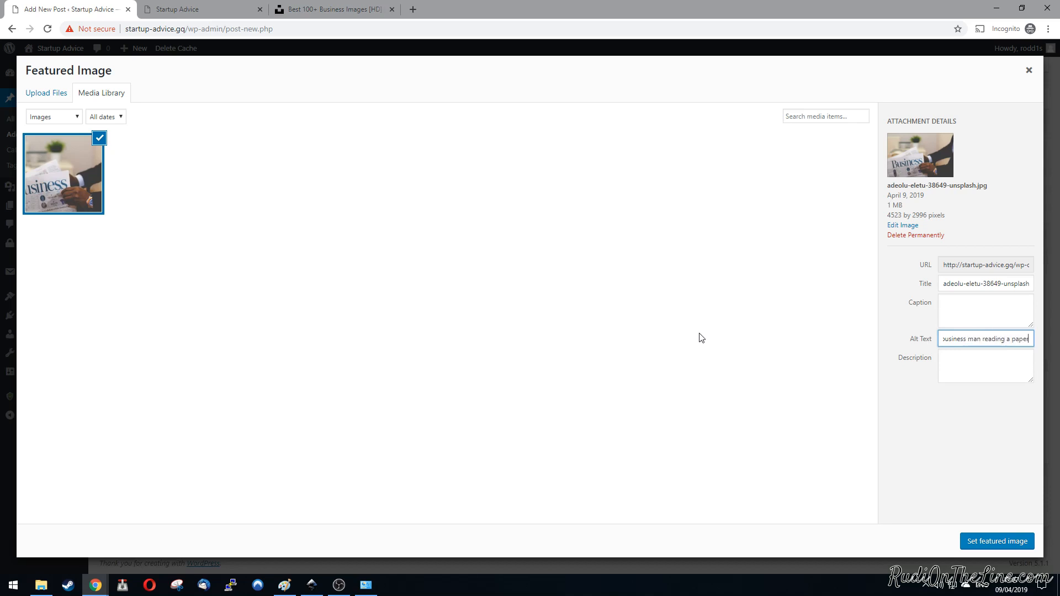
left_click(1000, 545)
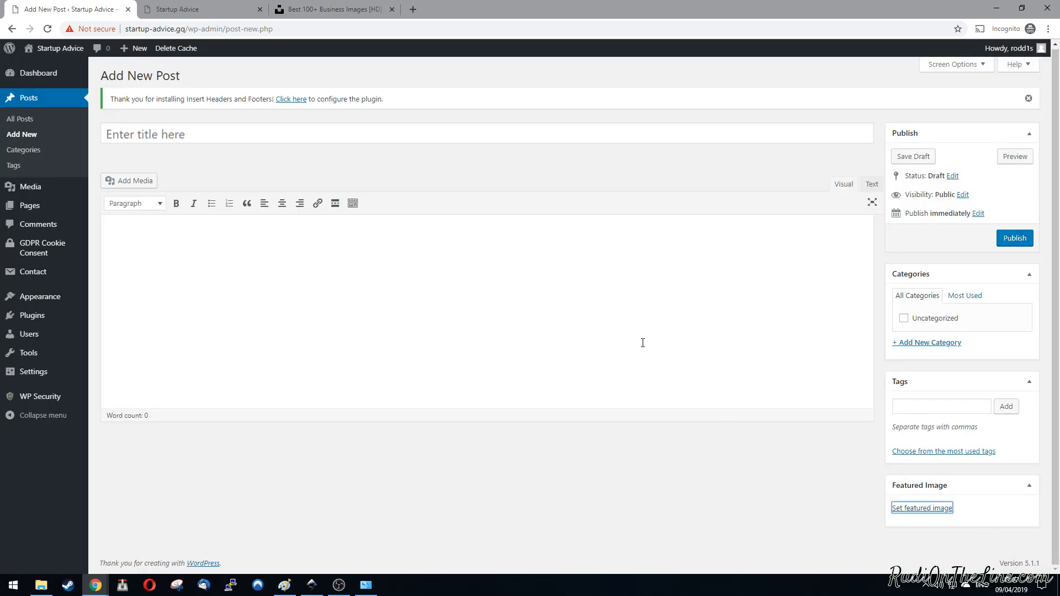
scroll(889, 367, "down", 2)
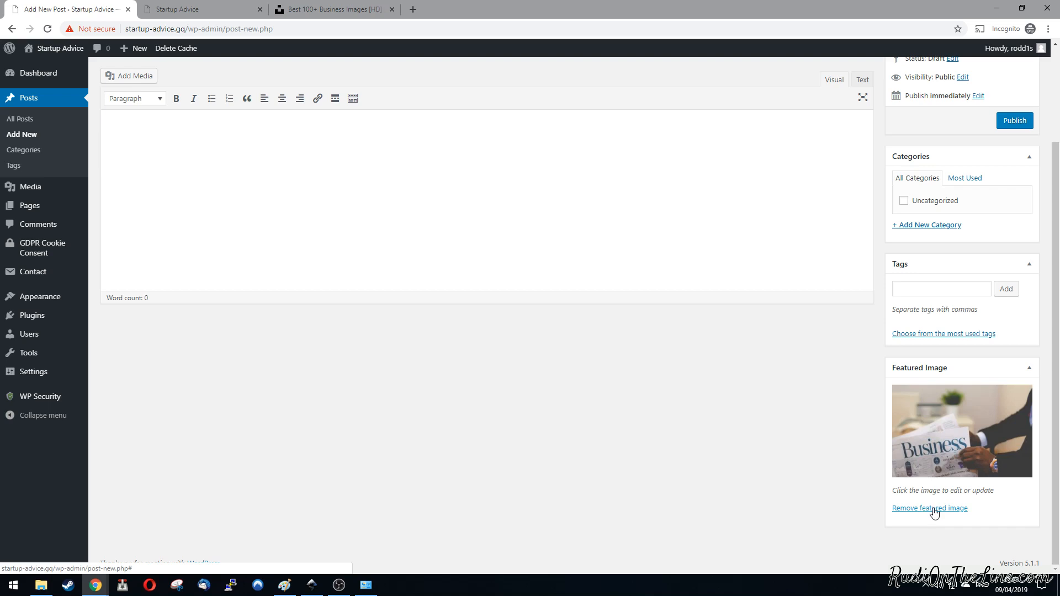
Step: Title the post "Follow our story", enter "Hello..." as its body, and publish it
scroll(687, 433, "up", 2)
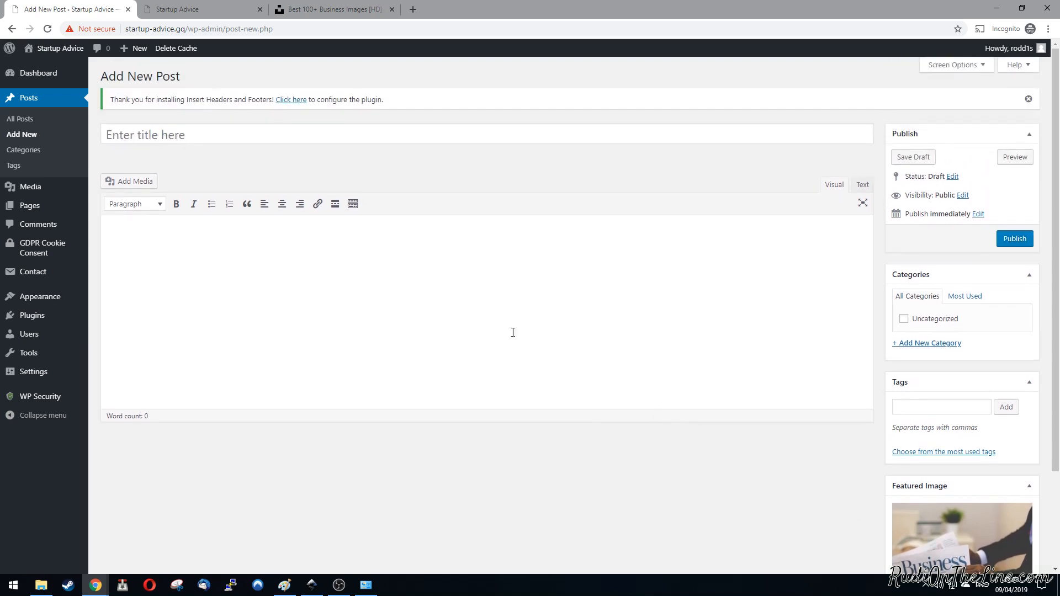
left_click(220, 135)
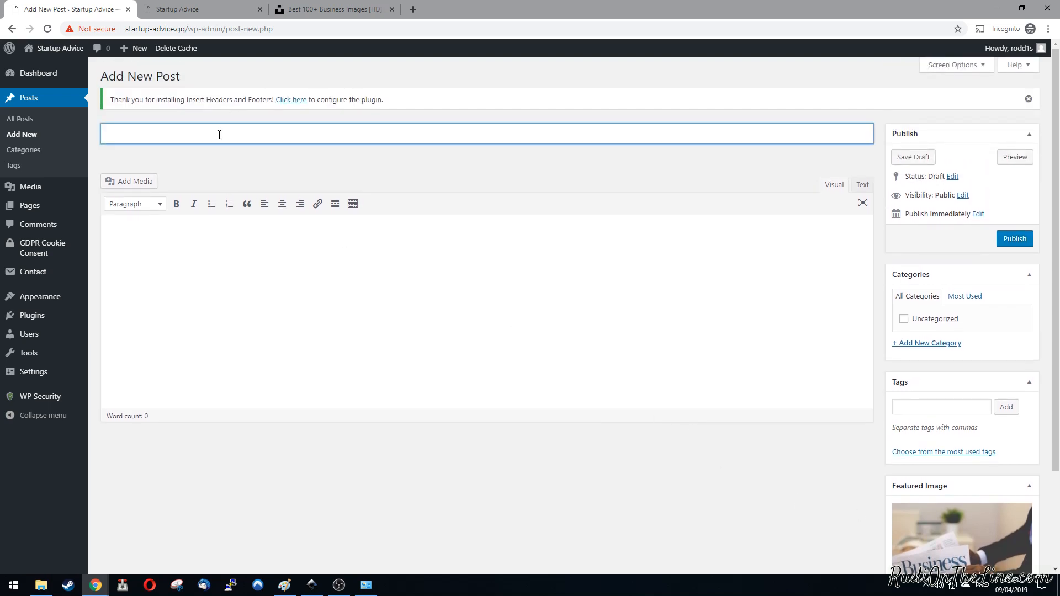
type("Follow our")
type(" staoi")
type("ory")
left_click(321, 292)
type("Hello...")
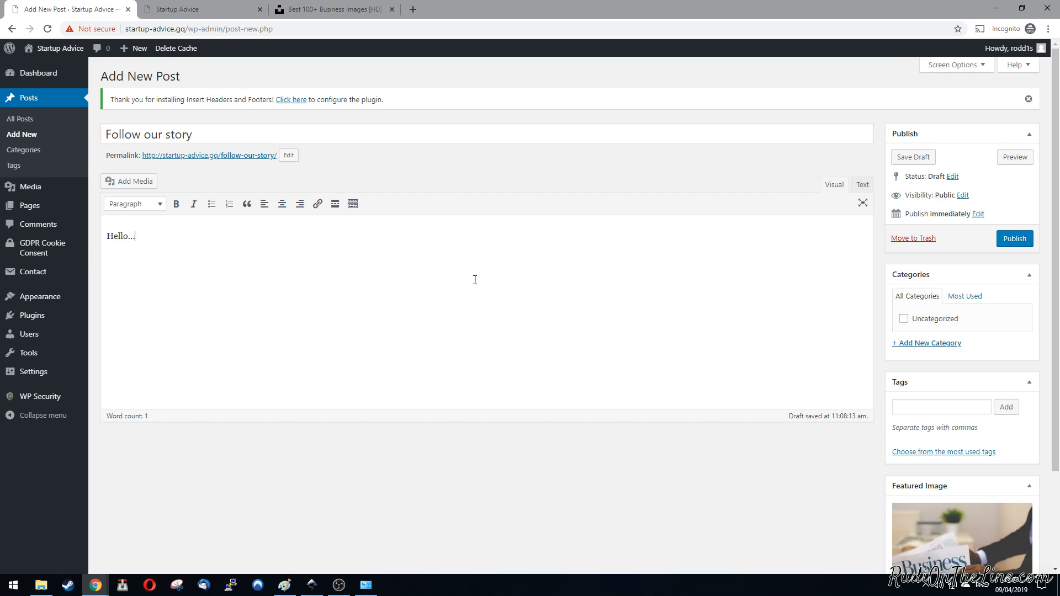
left_click(1019, 243)
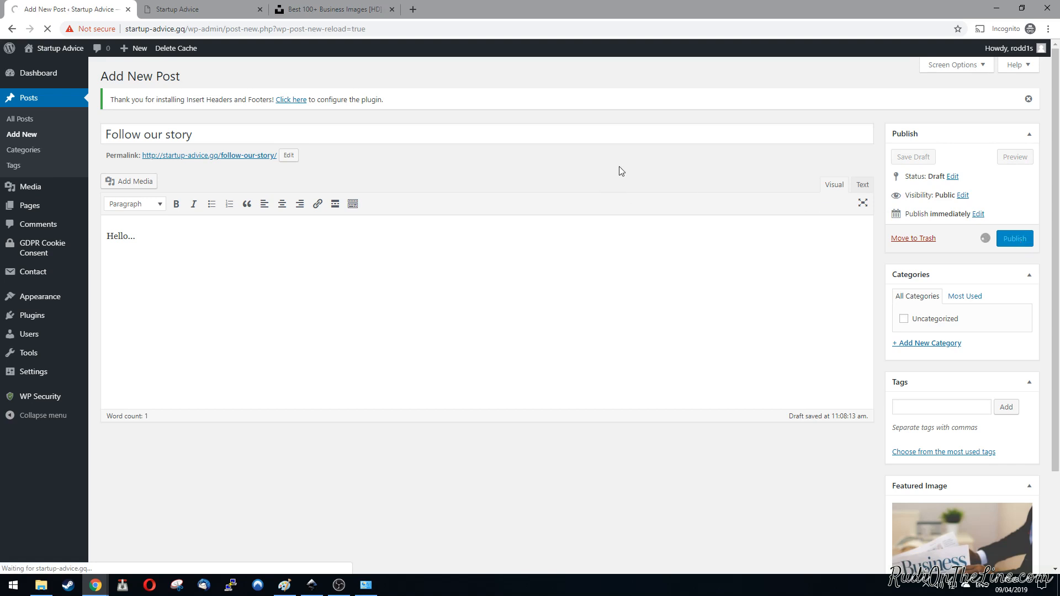
Step: Reload the site's front page and examine the published post's image, category, author and date
left_click(185, 9)
key("F5")
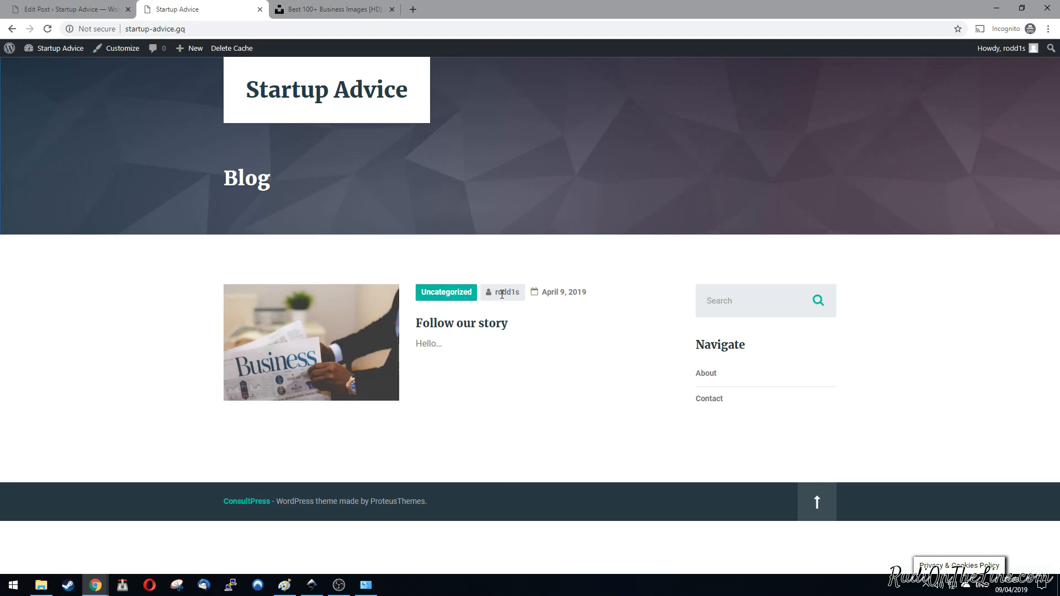
left_click_drag(520, 293, 495, 294)
left_click(476, 259)
Step: Return to editing the "Follow our story" post and open the entry form for a new category
left_click(84, 7)
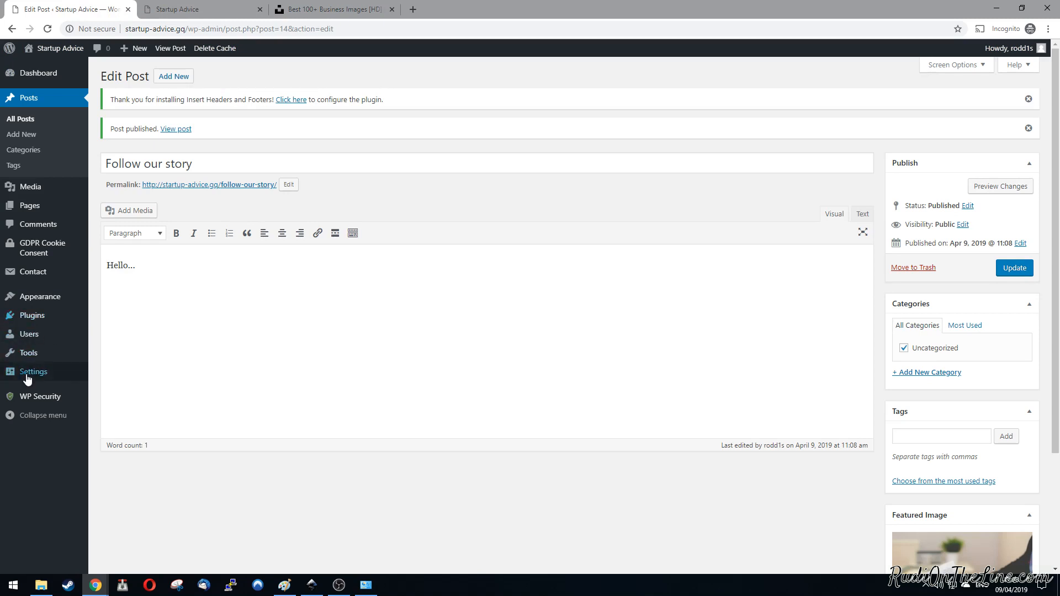
mouse_move(29, 378)
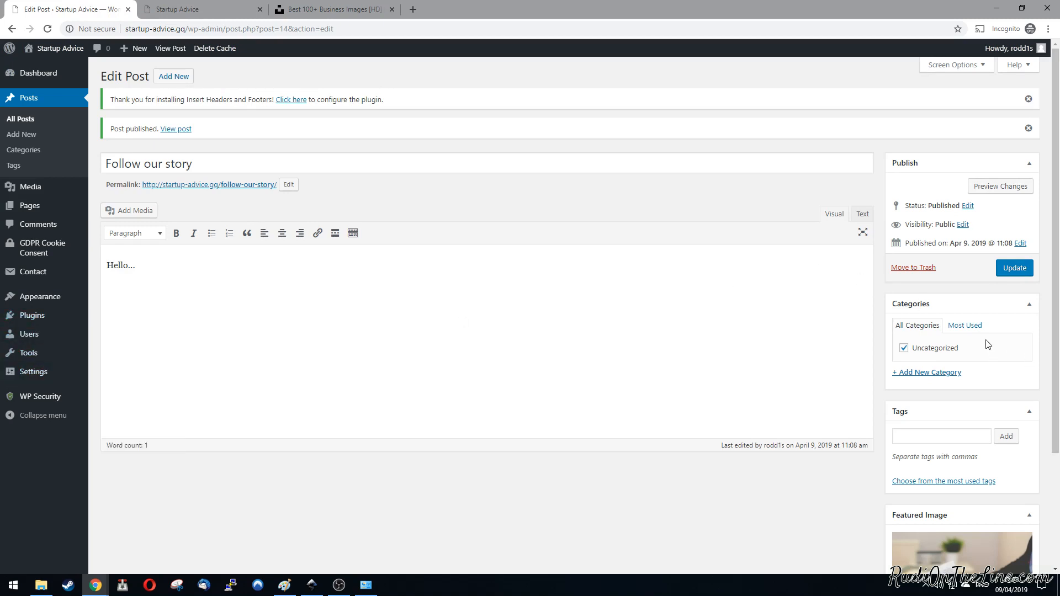
left_click(933, 378)
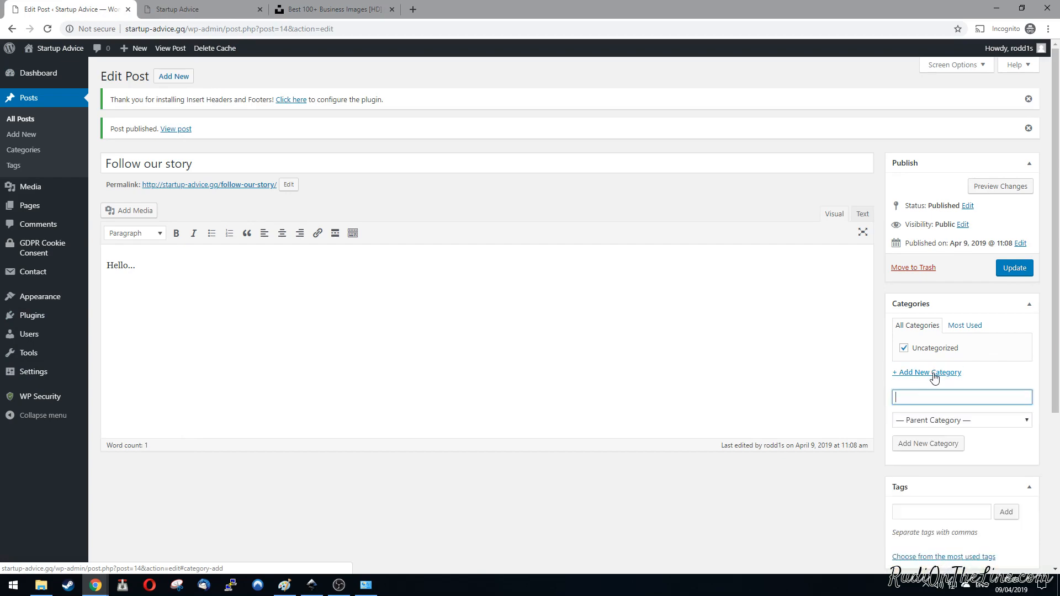